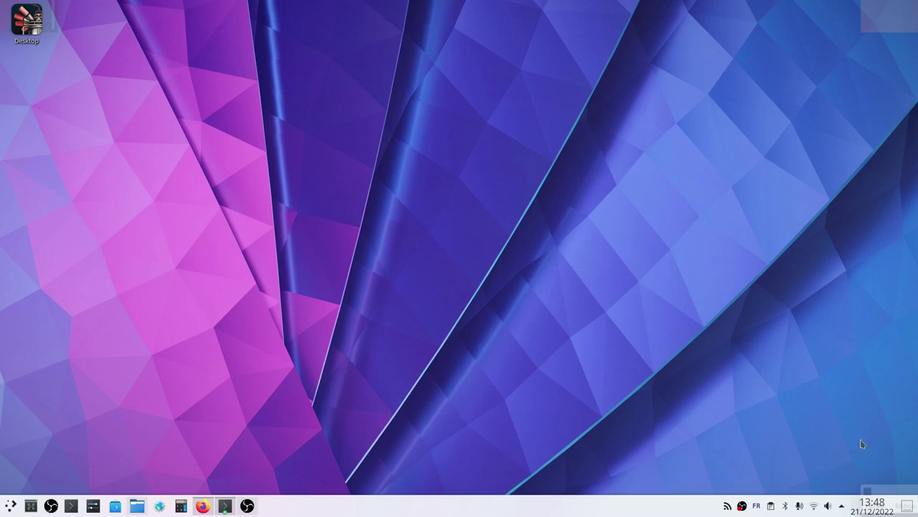
Step: Switch to Firefox and highlight the Debian KDE memory figure and Superposition score in the "Htop à vide" comparison table
click(908, 507)
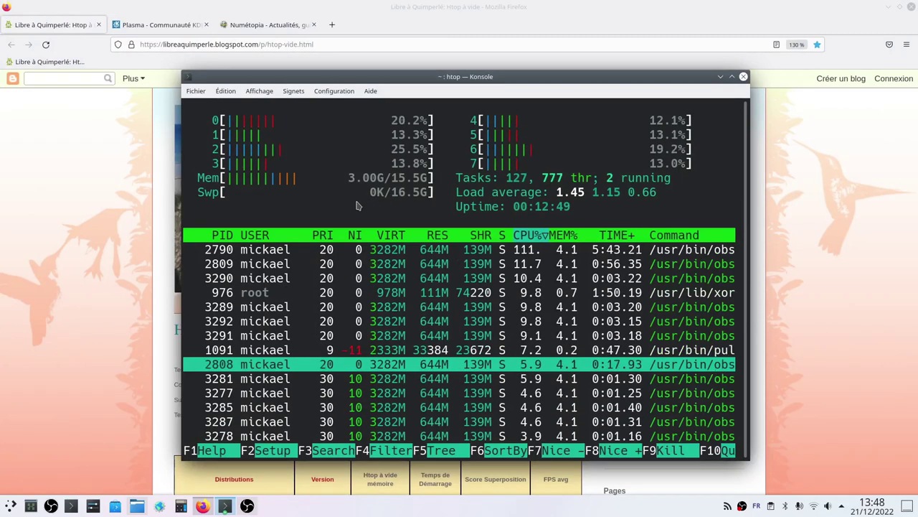
click(130, 204)
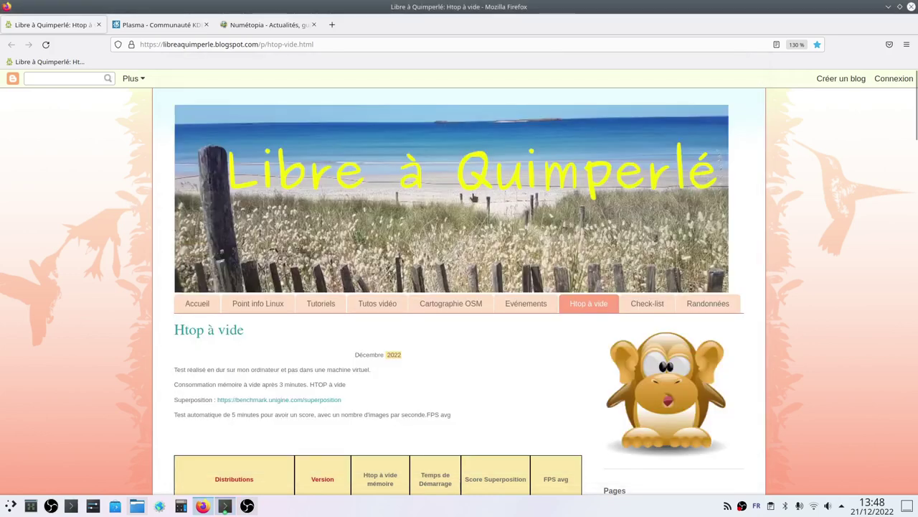
scroll(509, 314, down, 8)
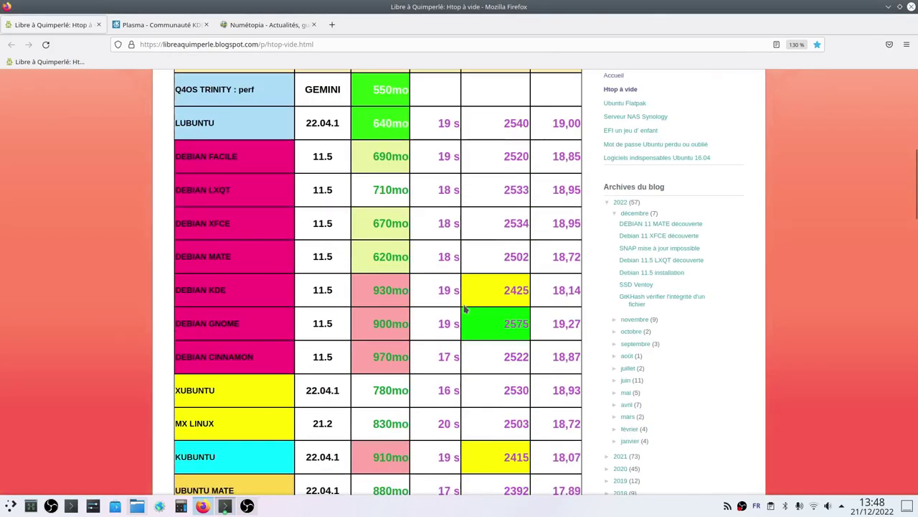
scroll(465, 309, down, 3)
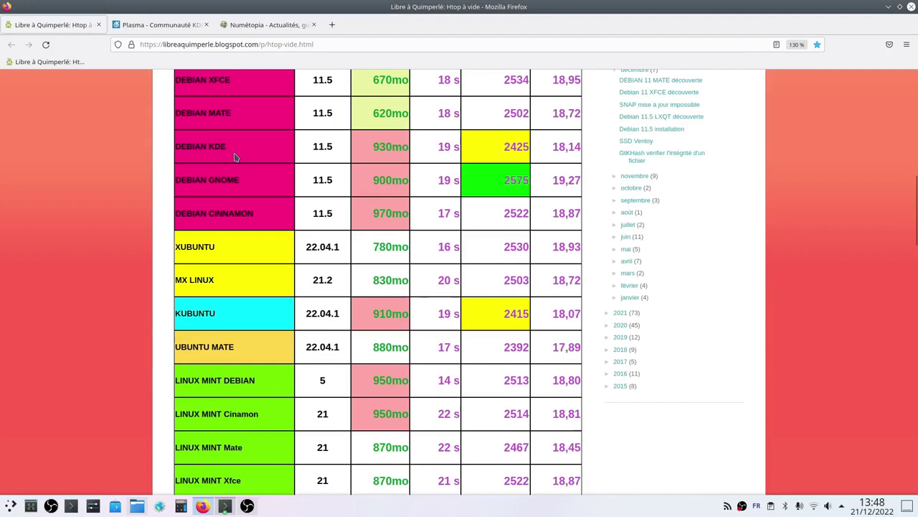
drag(370, 147, 394, 147)
drag(503, 148, 540, 153)
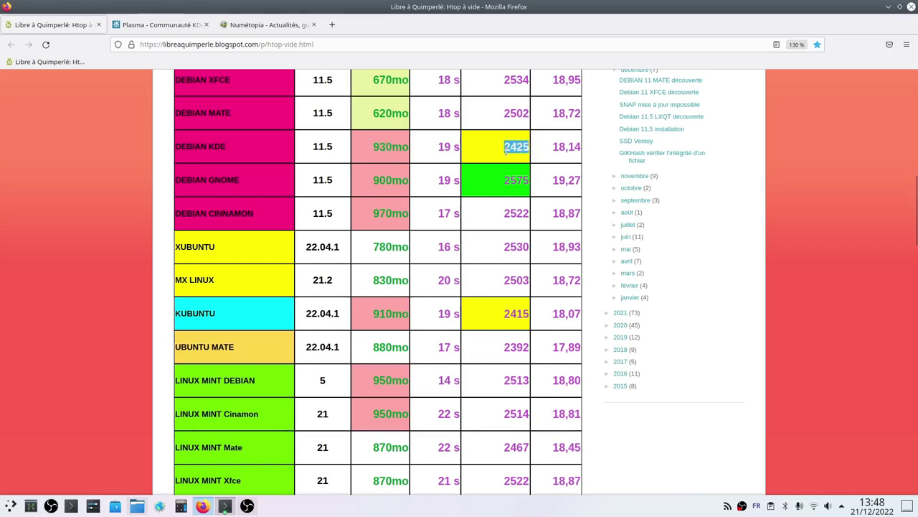
Step: Highlight Kubuntu's name, memory use and Superposition score in the table to compare them with the Debian KDE row
drag(254, 313, 169, 317)
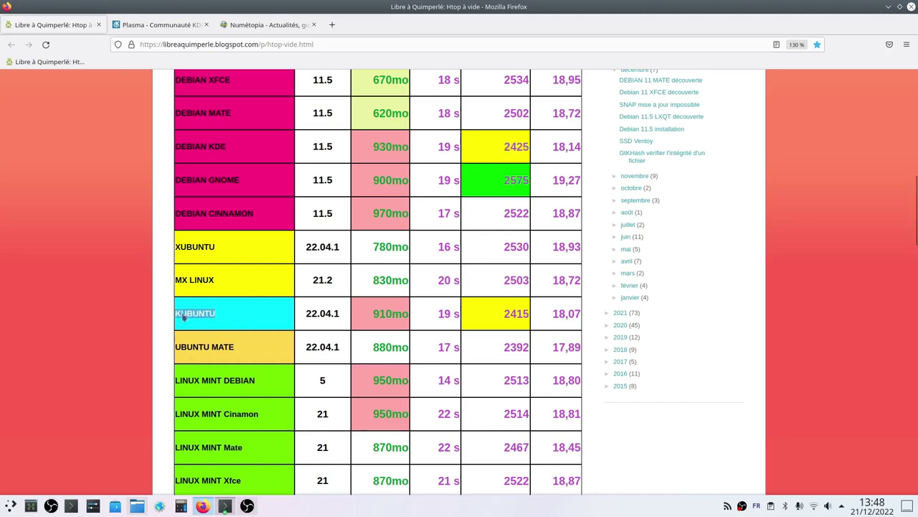
click(363, 320)
double_click(382, 316)
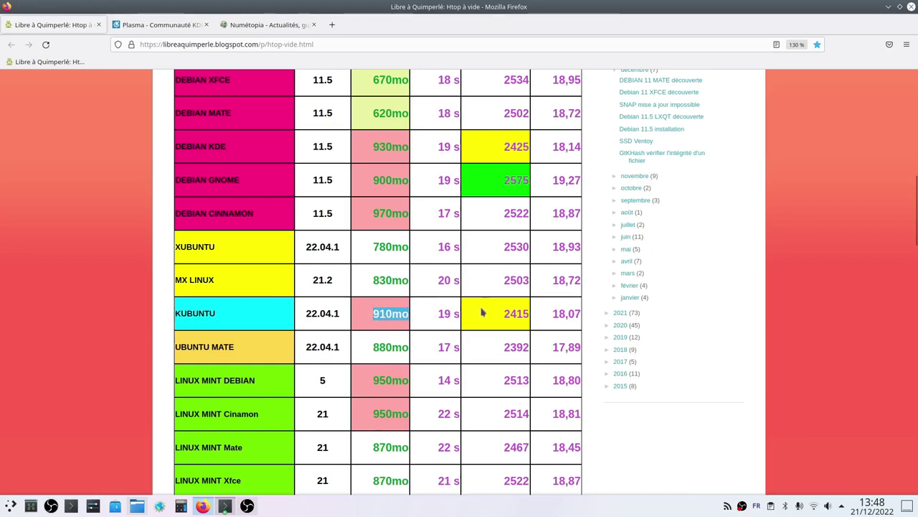
drag(481, 312, 547, 313)
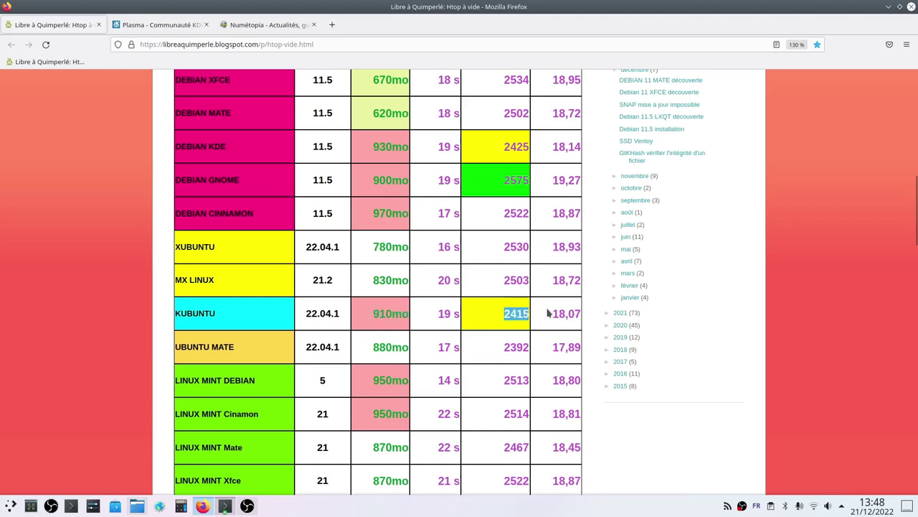
drag(498, 150, 392, 159)
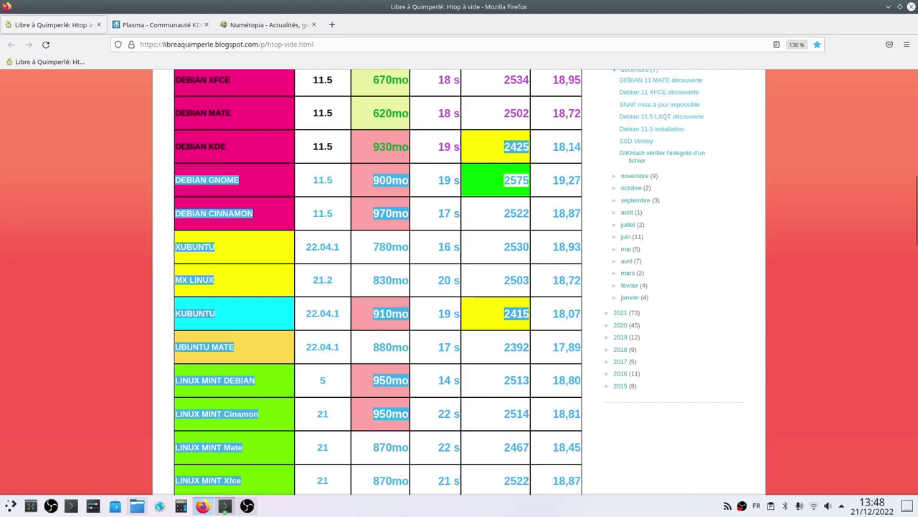
click(428, 184)
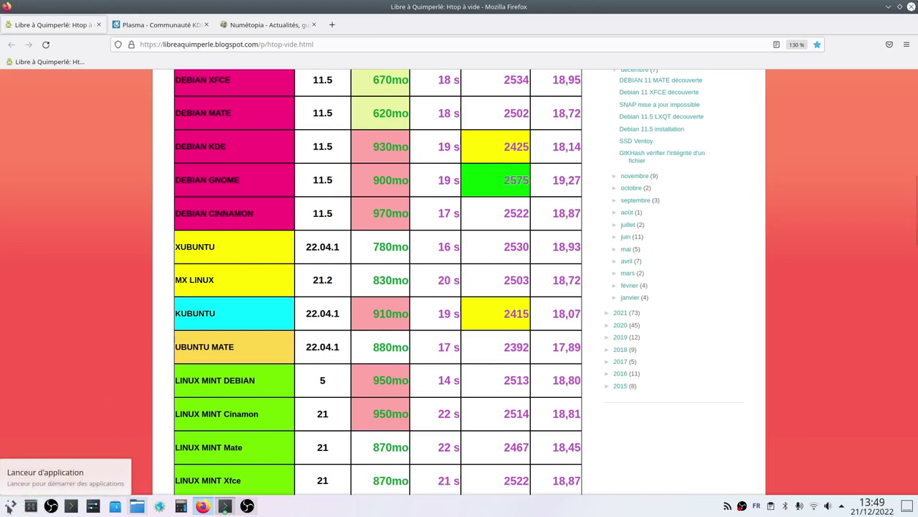
Step: Examine the application launcher's Applications, Ordinateur, Historique and Quitter sections, including their places, recent items and session options
click(9, 506)
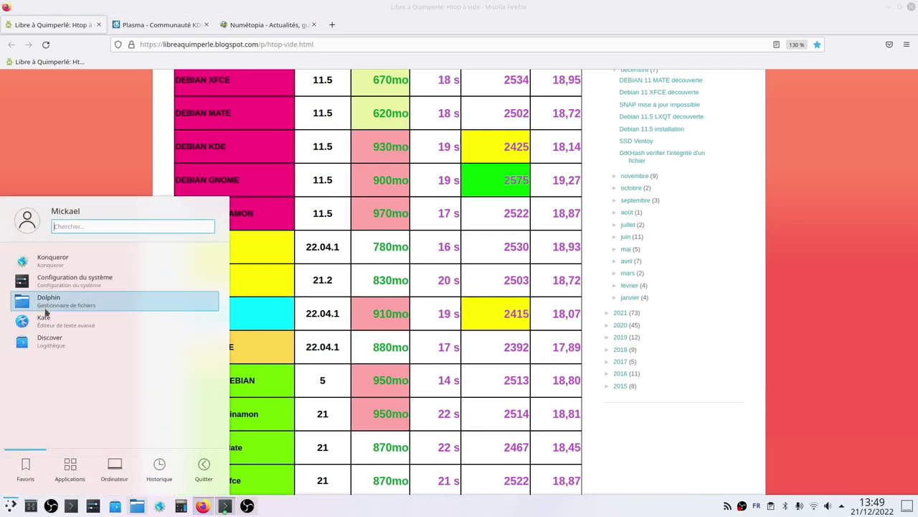
click(71, 466)
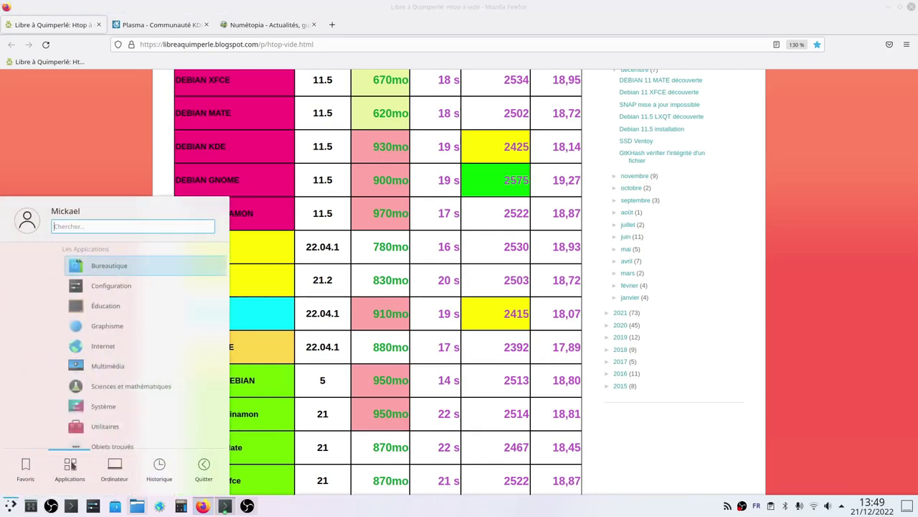
click(109, 466)
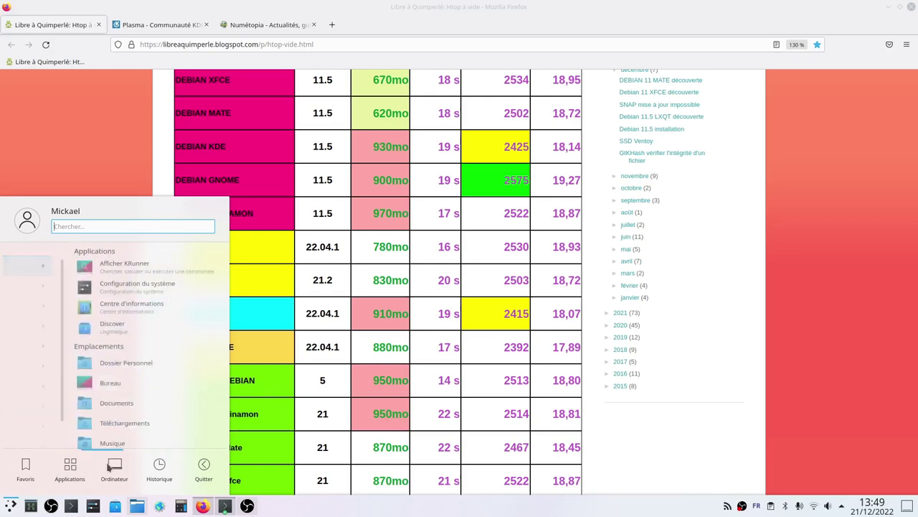
scroll(99, 321, down, 3)
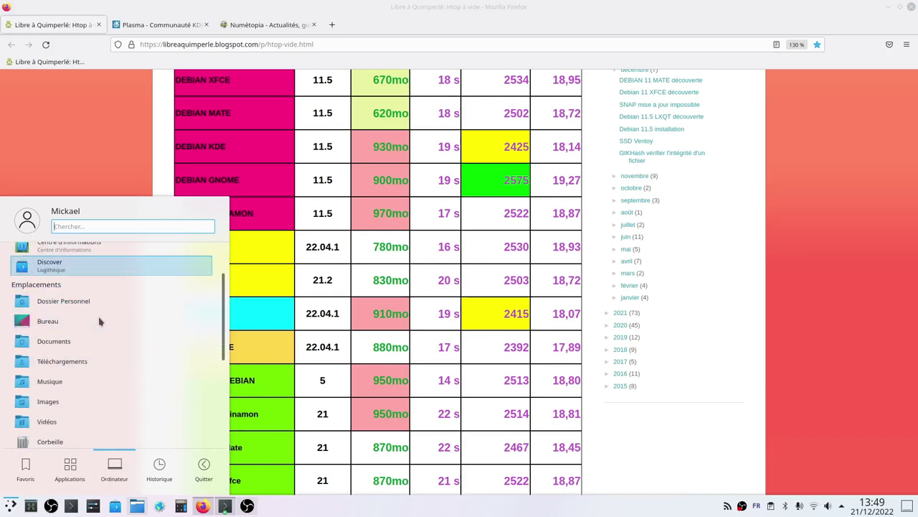
scroll(100, 322, down, 3)
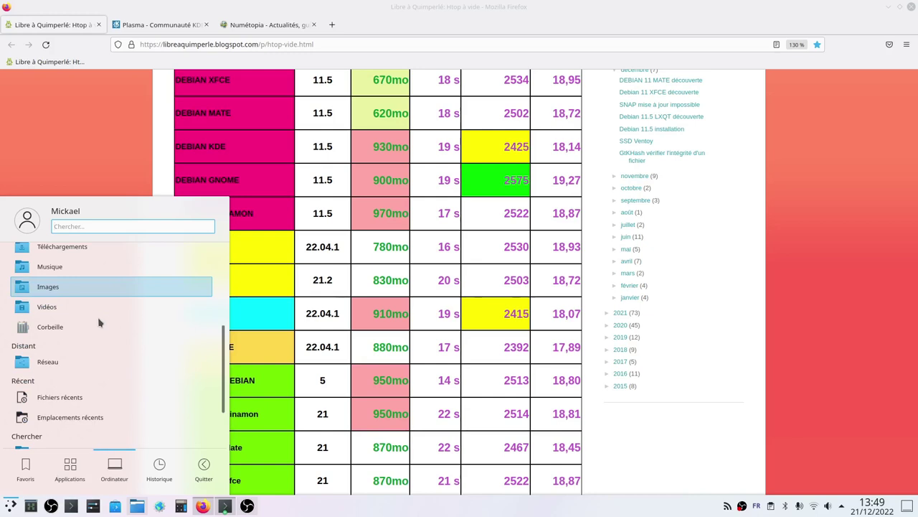
click(152, 472)
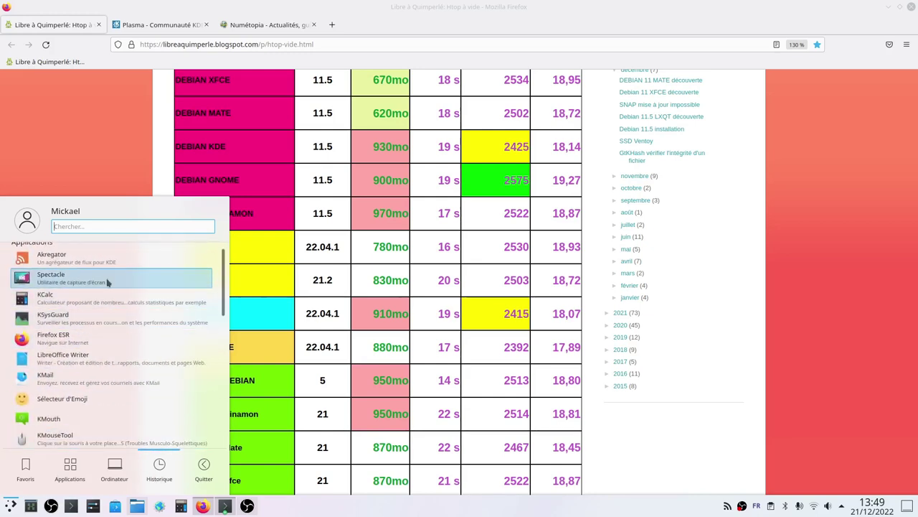
scroll(85, 282, down, 10)
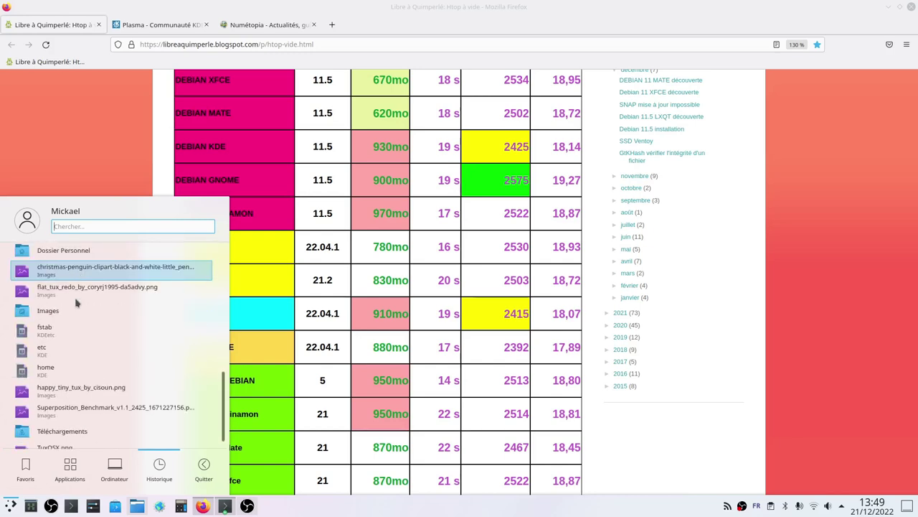
scroll(77, 303, up, 5)
click(204, 468)
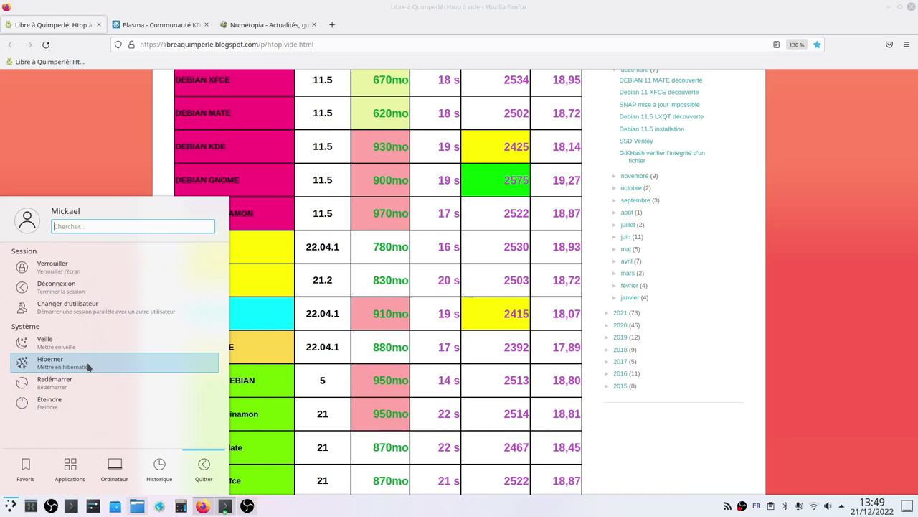
Step: Look through the programs listed in the launcher's Bureautique and Graphisme application categories
click(70, 470)
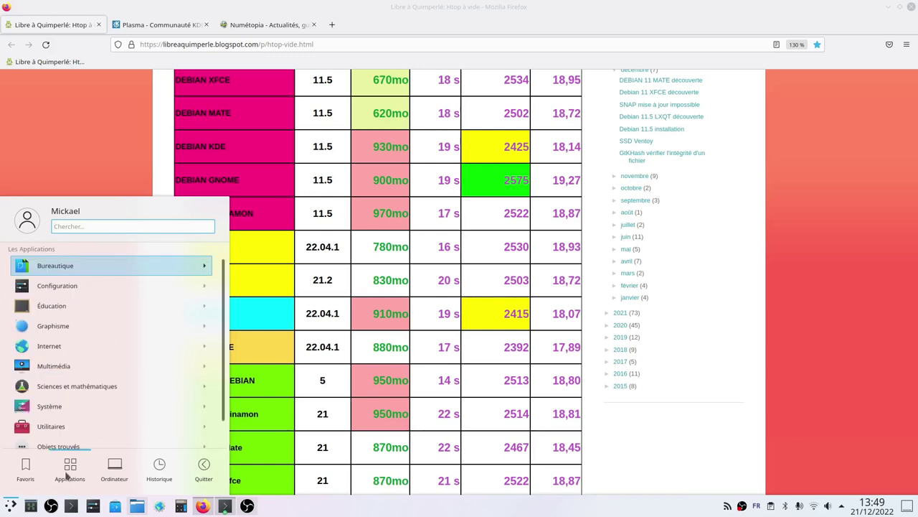
click(61, 267)
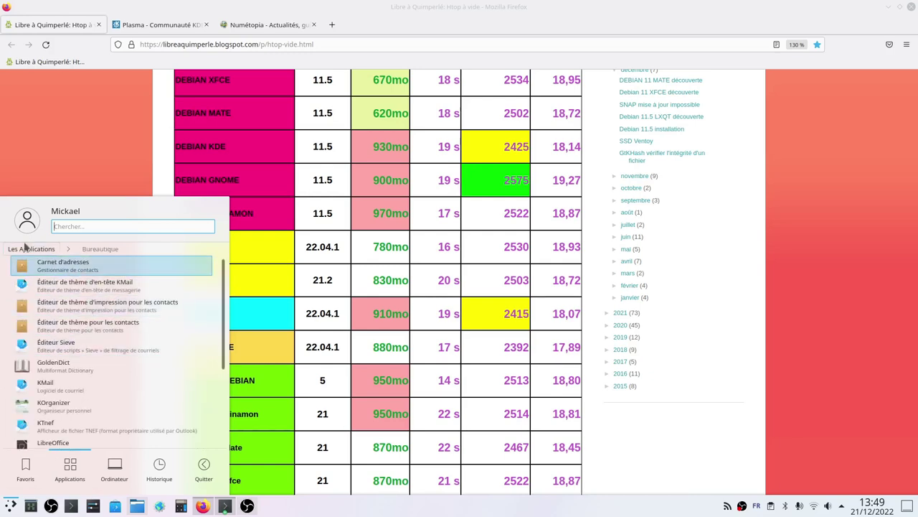
click(34, 250)
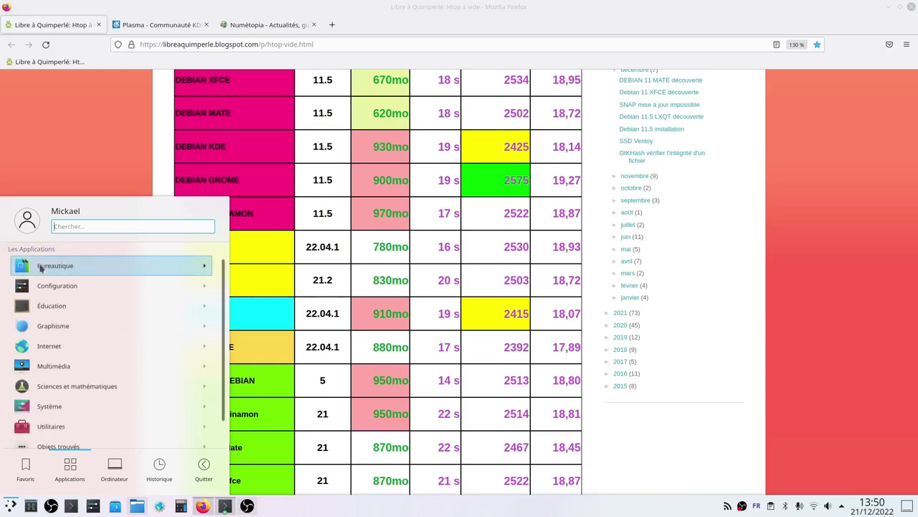
click(57, 330)
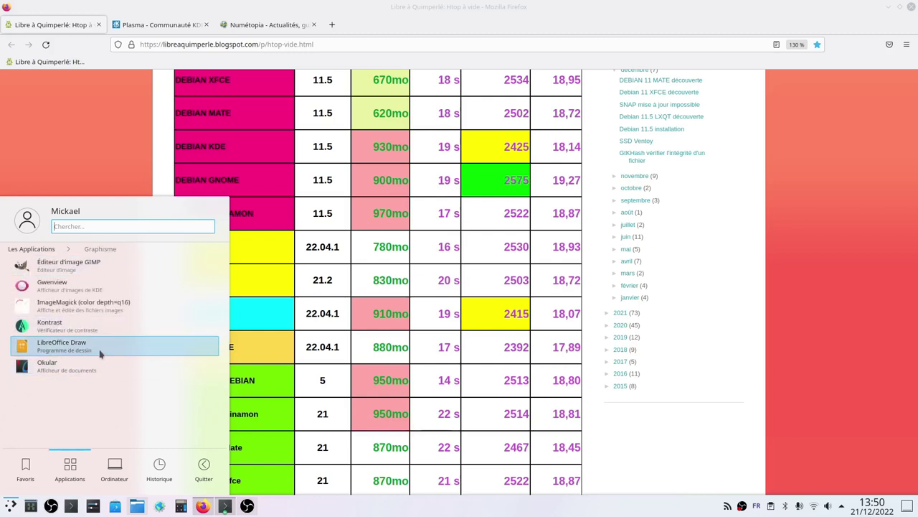
click(27, 249)
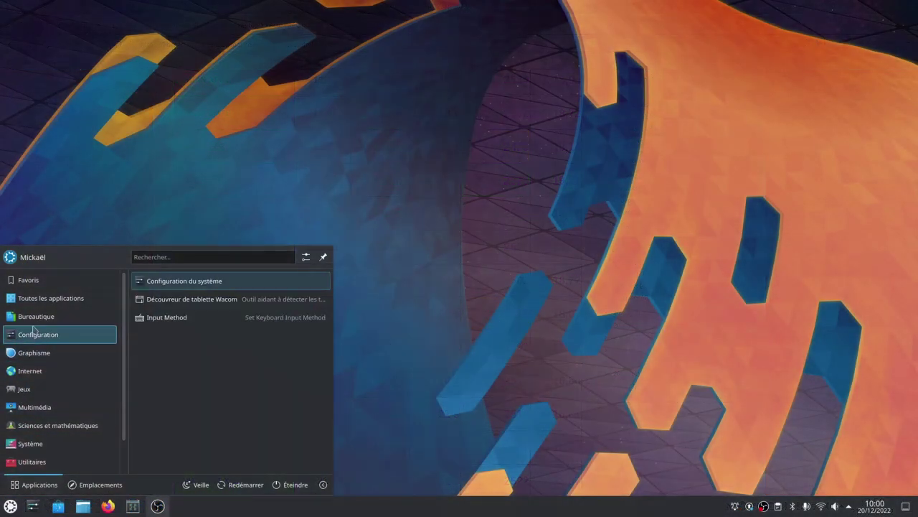
Step: Examine the Kubuntu application launcher's categories, from Bureautique to Système, plus Toutes les applications and Emplacements
mouse_move(36, 316)
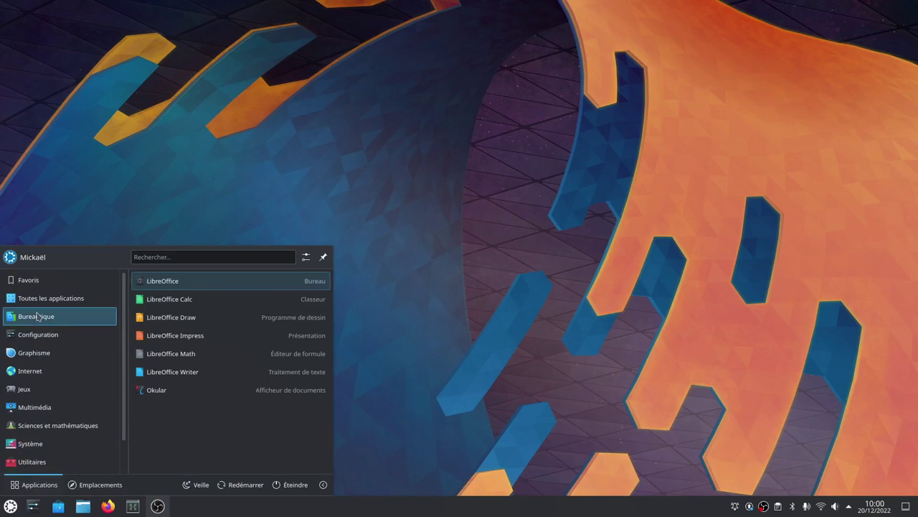
mouse_move(44, 340)
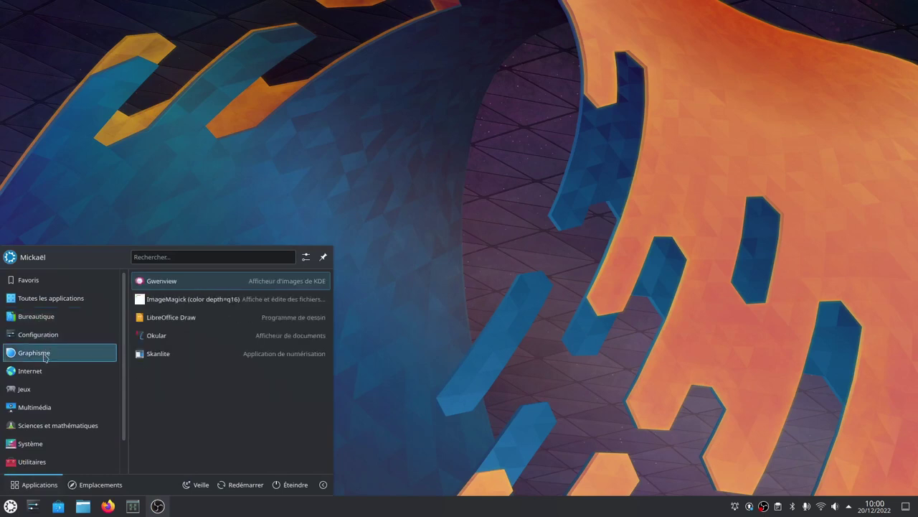
mouse_move(48, 377)
mouse_move(49, 394)
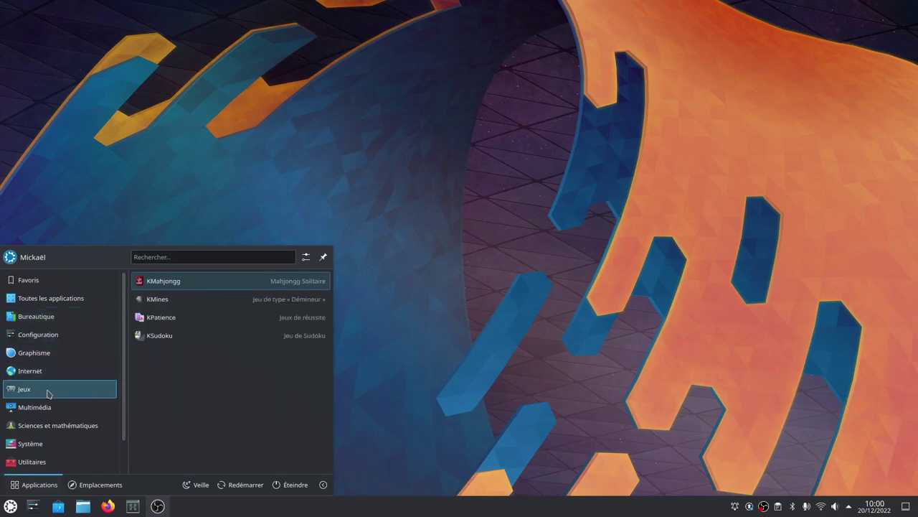
mouse_move(49, 426)
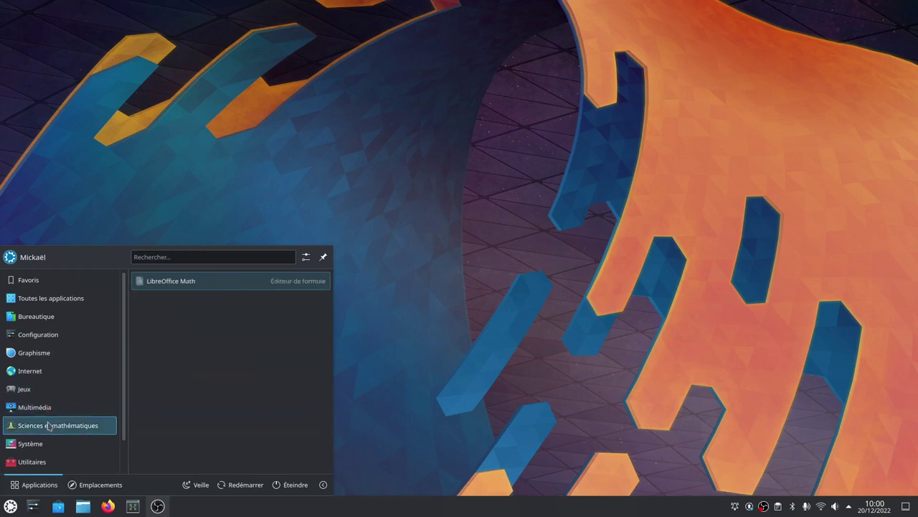
mouse_move(49, 449)
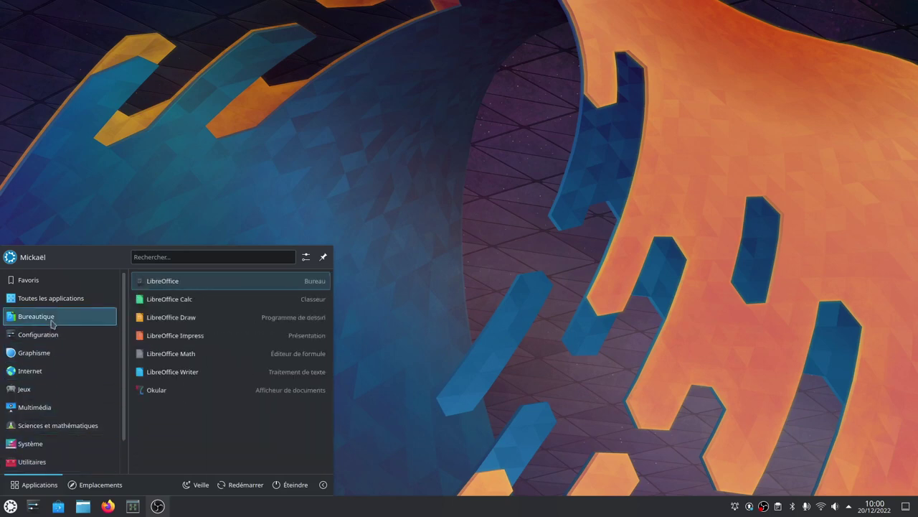
mouse_move(54, 301)
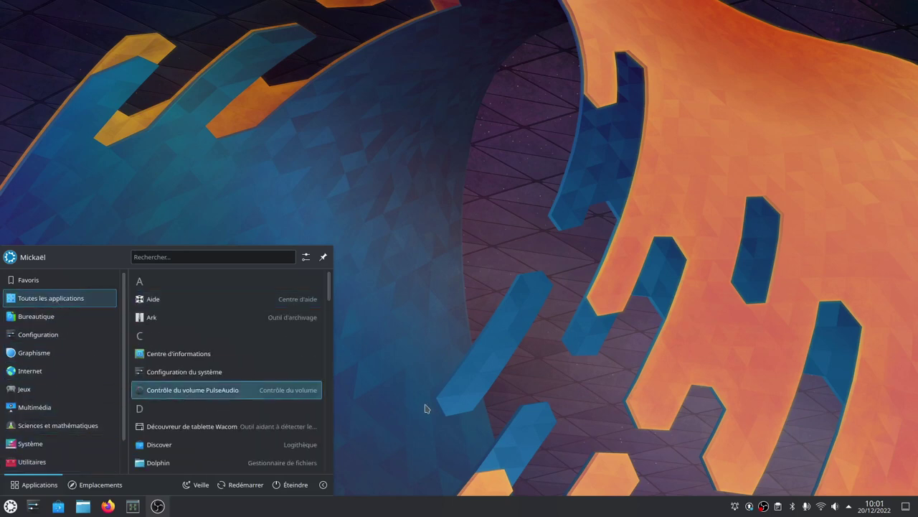
click(100, 486)
click(41, 486)
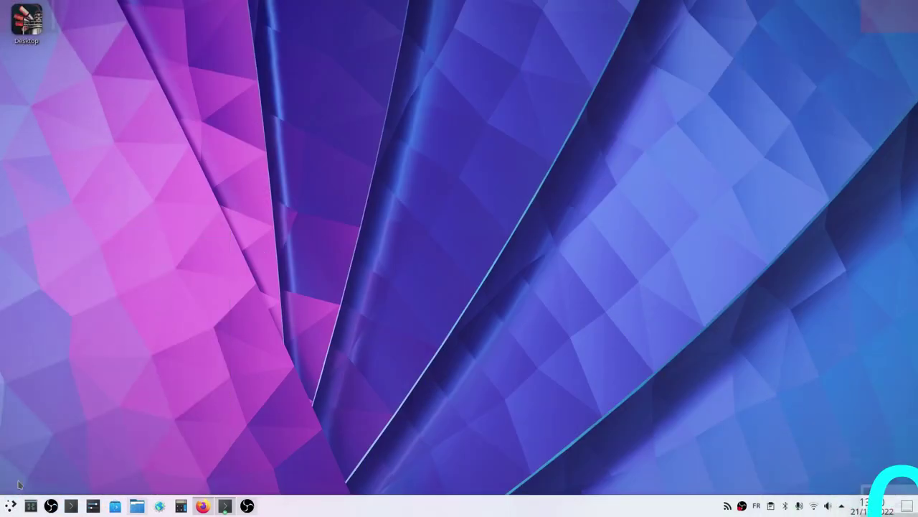
Step: Reopen the Debian application launcher and review all office programs in the Bureautique category, down to Okular
click(11, 506)
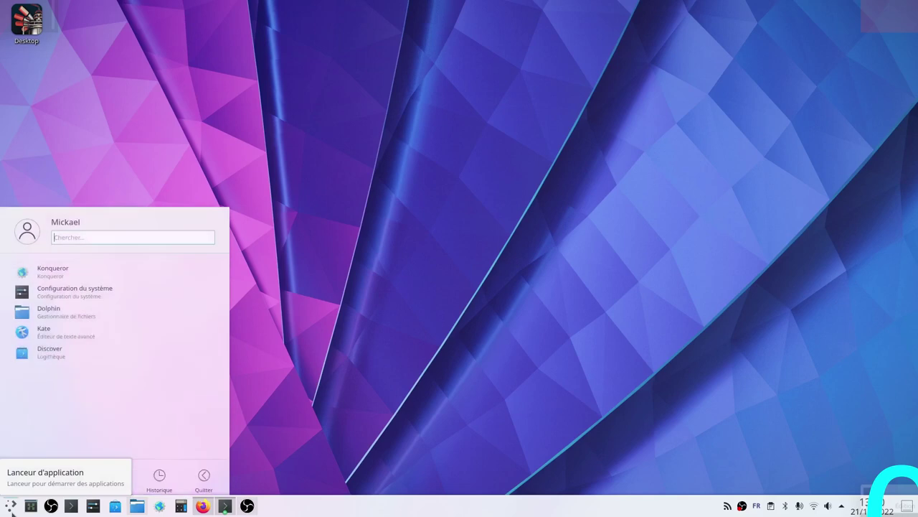
click(70, 465)
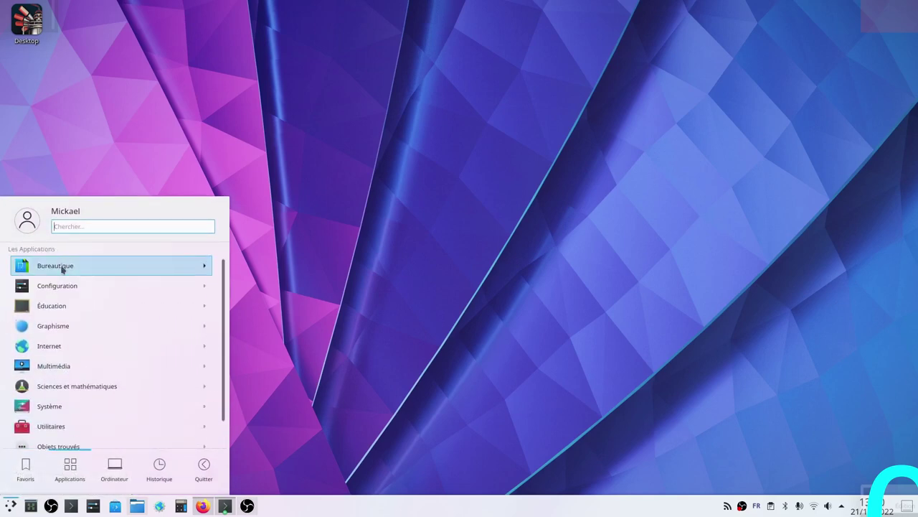
click(63, 268)
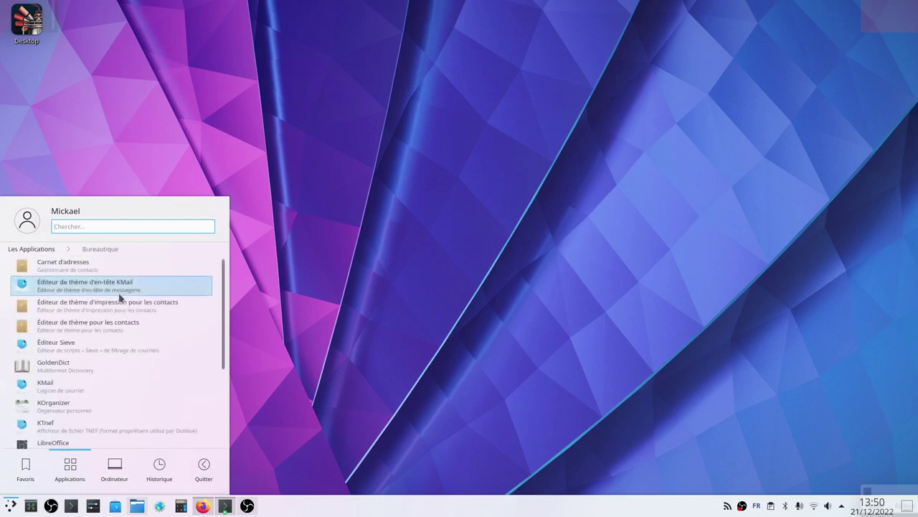
scroll(105, 294, down, 1)
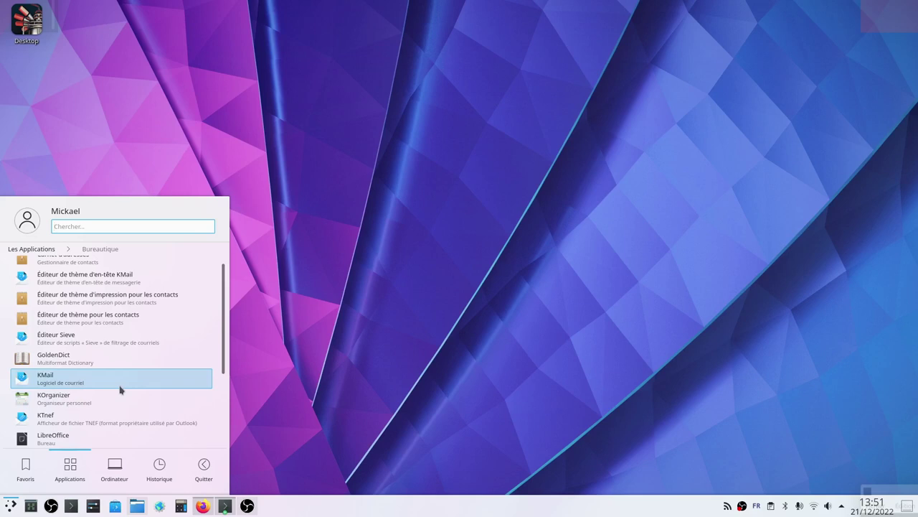
scroll(100, 385, down, 3)
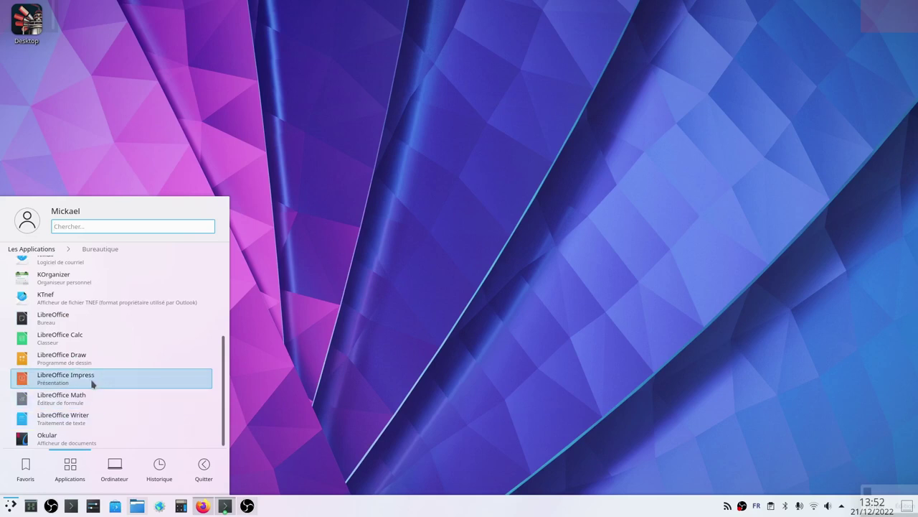
Step: Review the programs in the launcher's Graphisme category and return to the list of all application categories
click(40, 250)
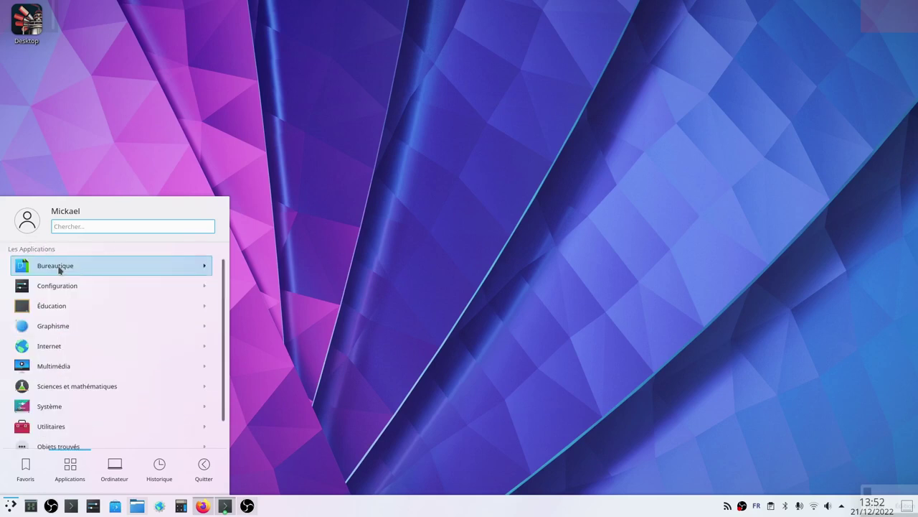
click(52, 329)
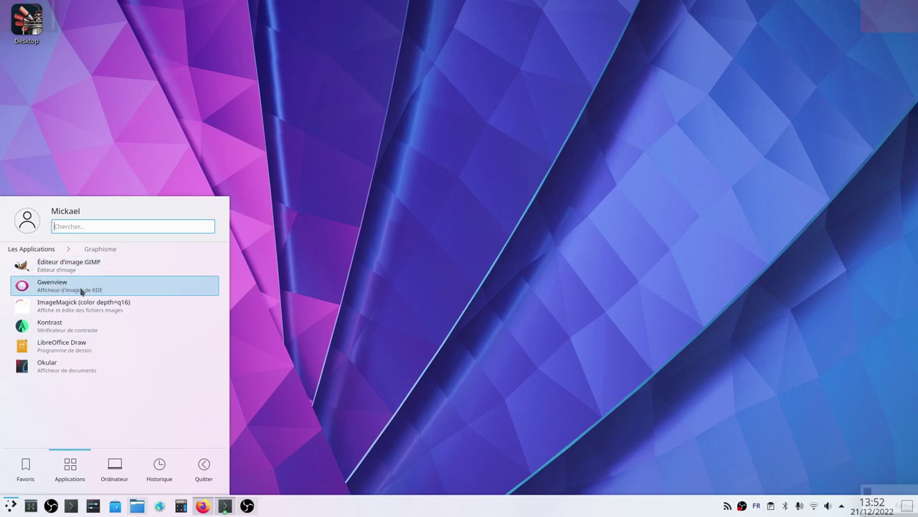
click(34, 251)
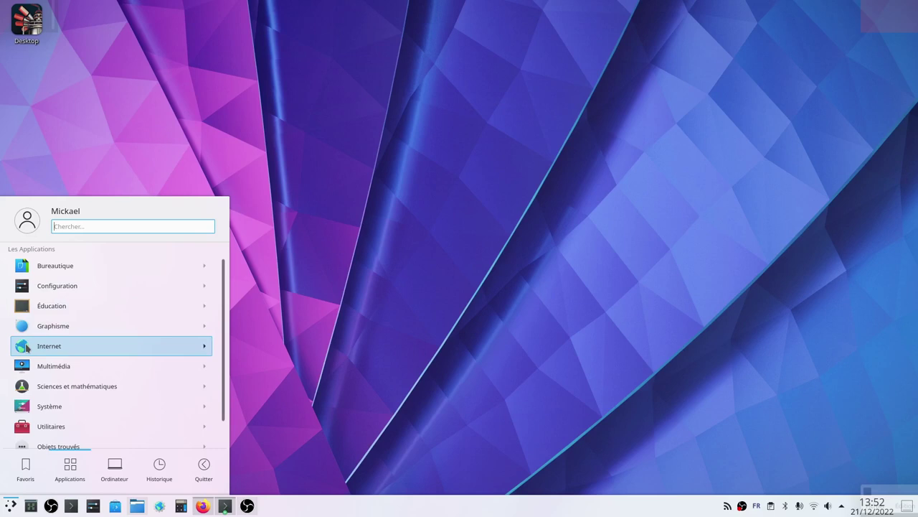
Step: Launch the Akregator feed reader from the launcher's Internet category and show all its feeds
click(27, 347)
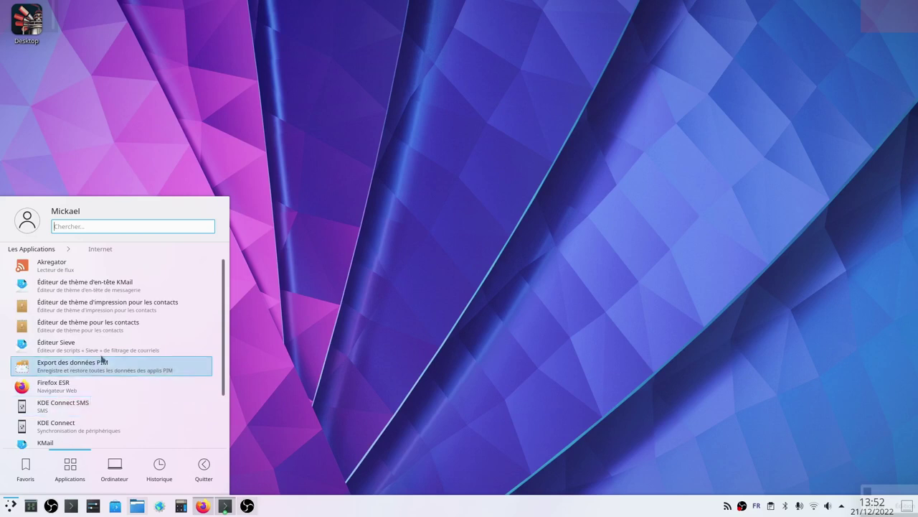
click(52, 265)
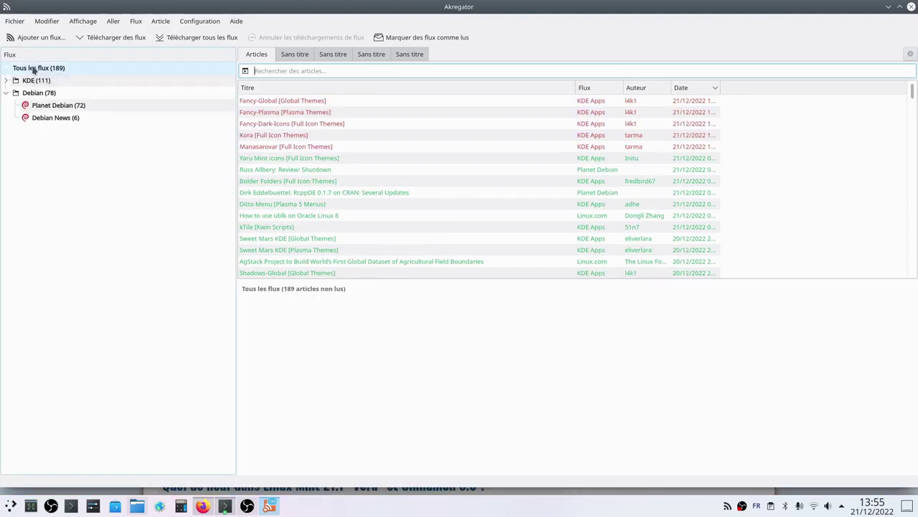
click(33, 70)
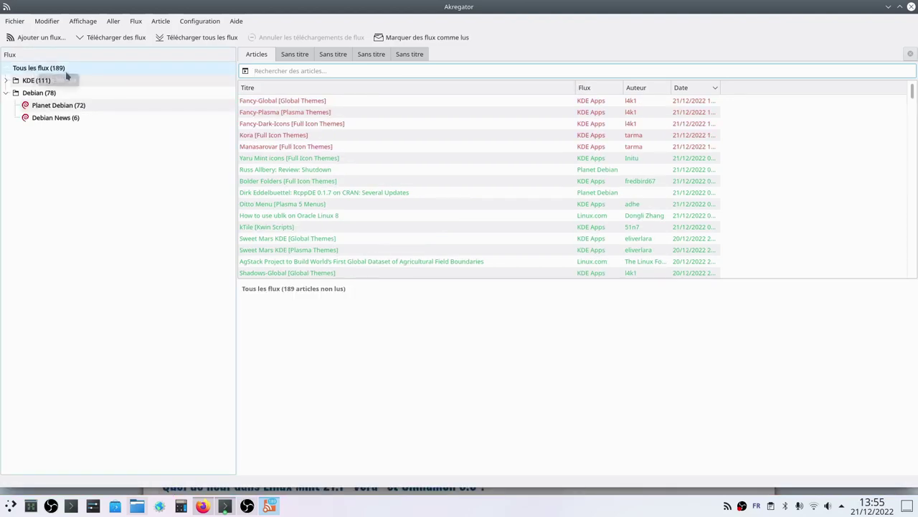
Step: Switch to Firefox and copy the RSS feed link from the Numétopia home page
click(203, 507)
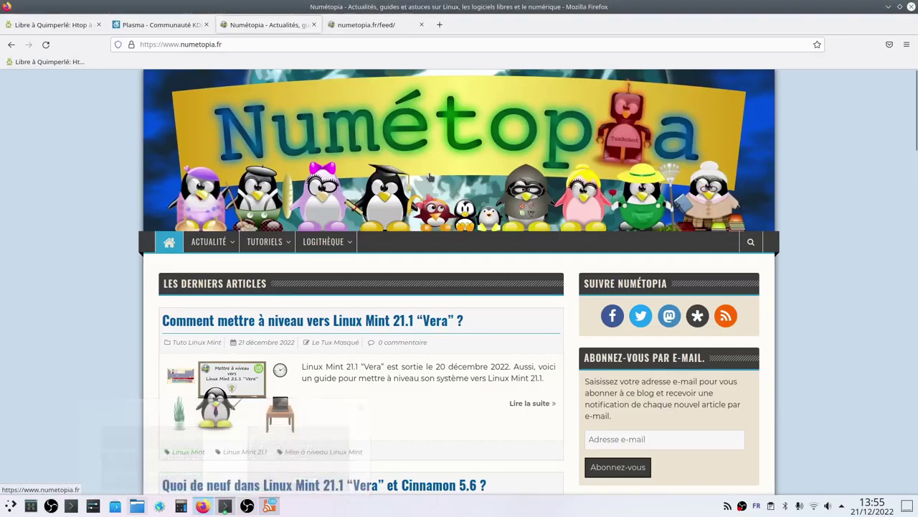
right_click(732, 320)
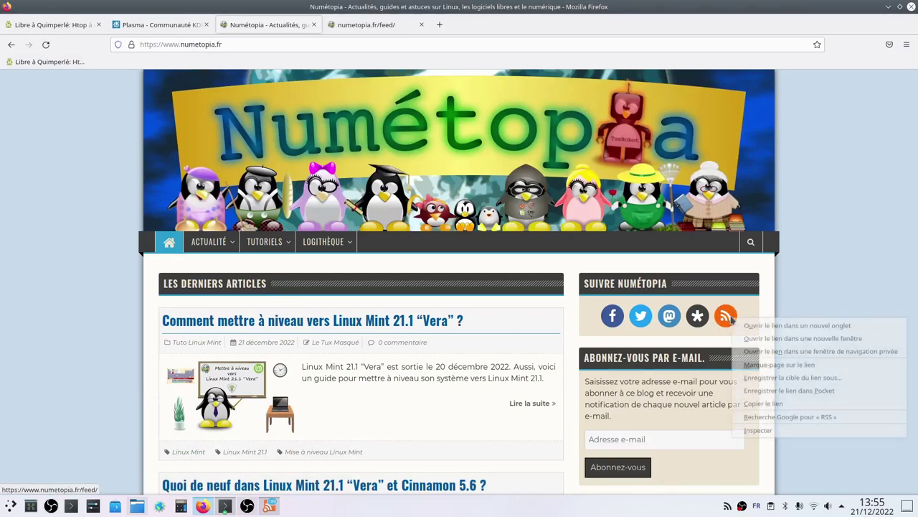
click(766, 405)
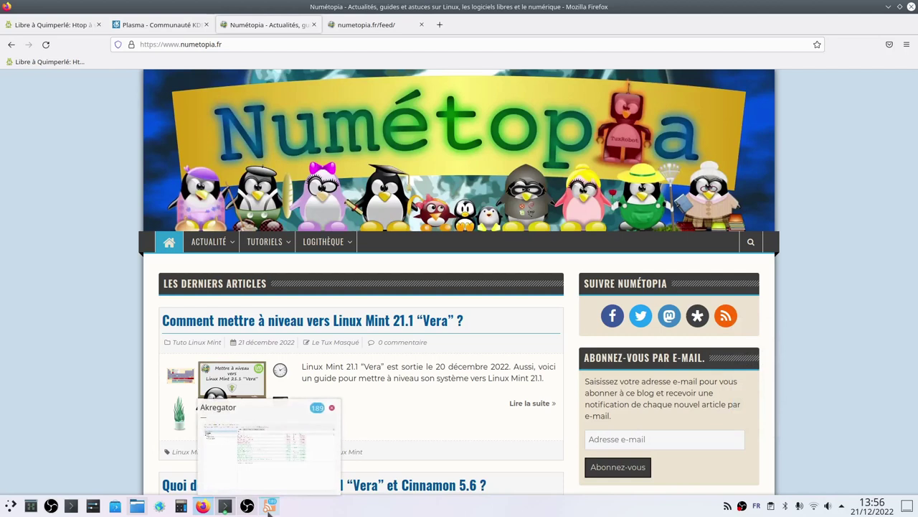
click(224, 506)
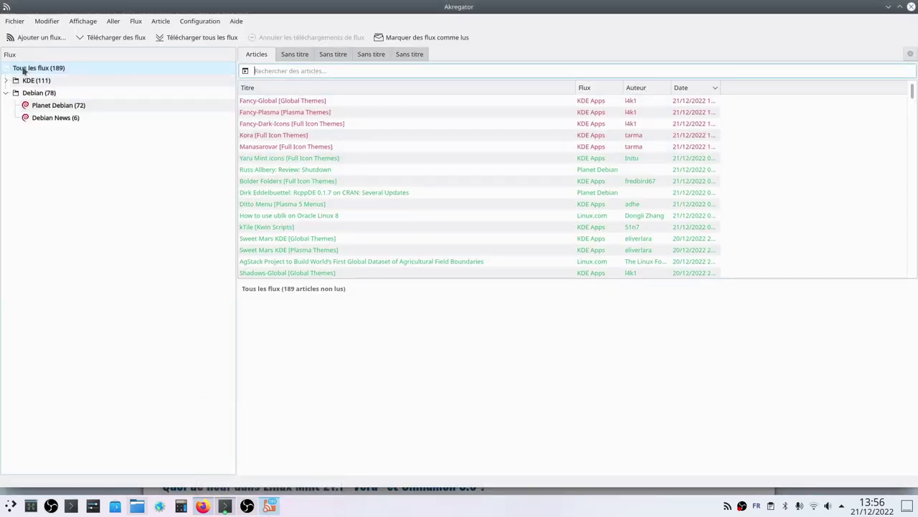
click(32, 37)
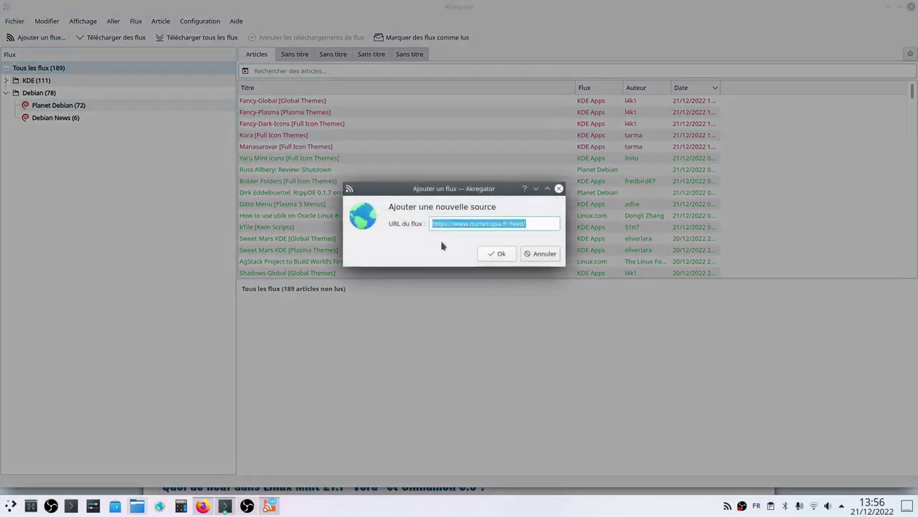
click(498, 254)
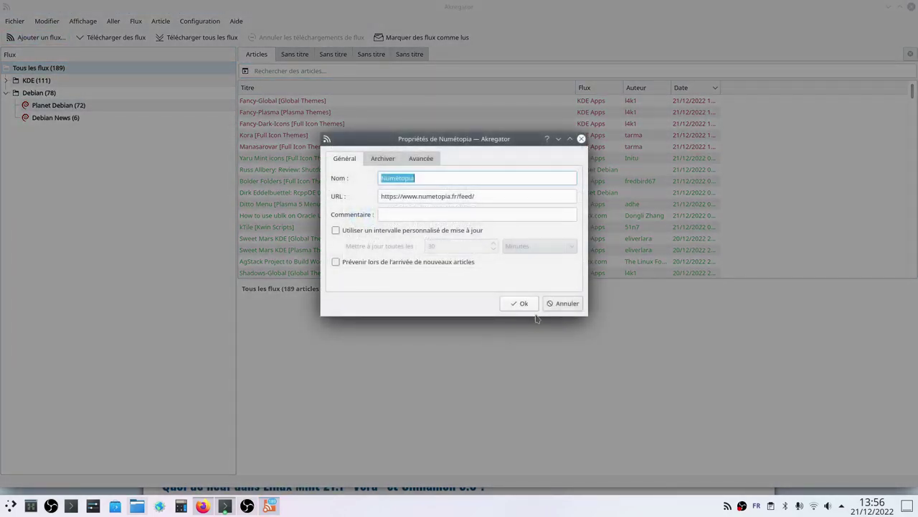
click(514, 307)
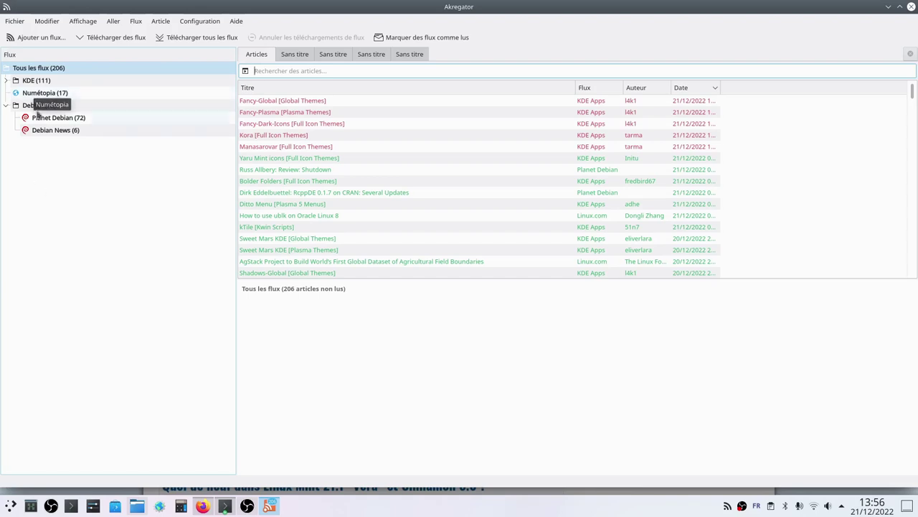
Step: Display the Numétopia feed's articles and preview "Comment mettre à niveau vers Linux Mint 21.1 “Vera” ?"
click(35, 97)
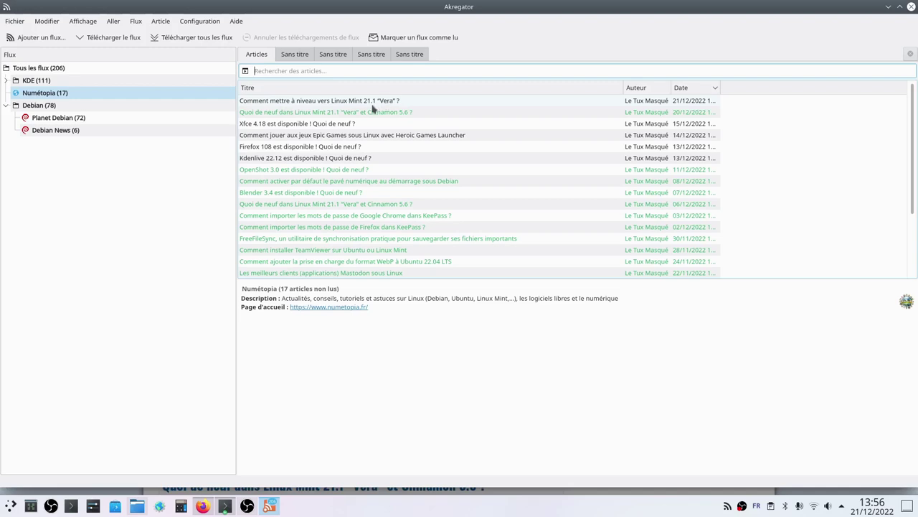
click(277, 101)
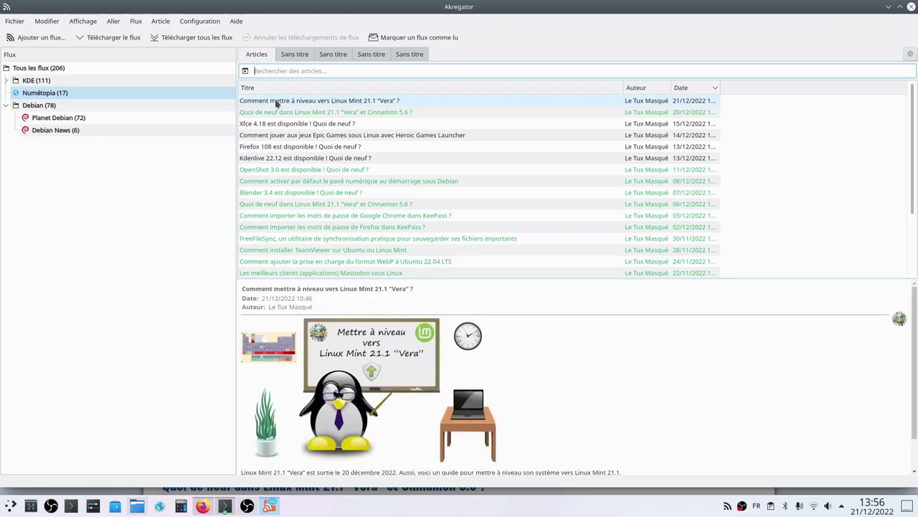
scroll(410, 265, down, 3)
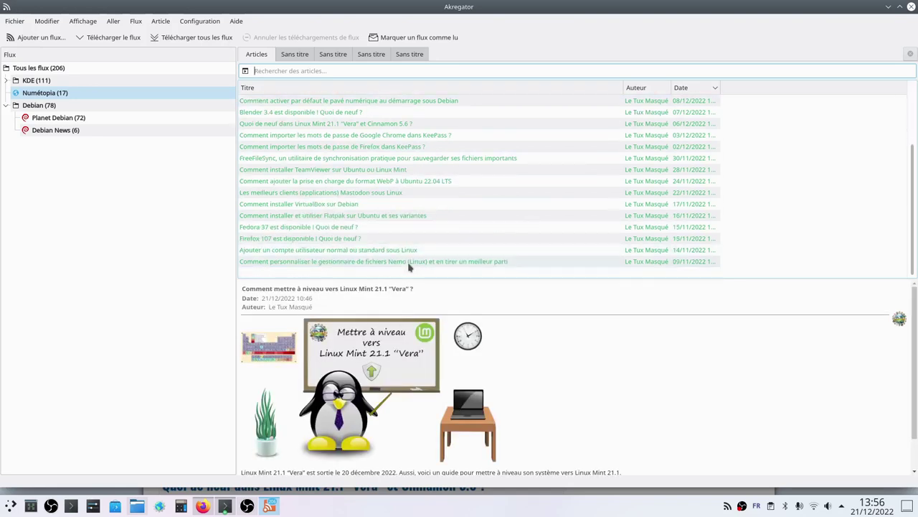
scroll(379, 314, down, 1)
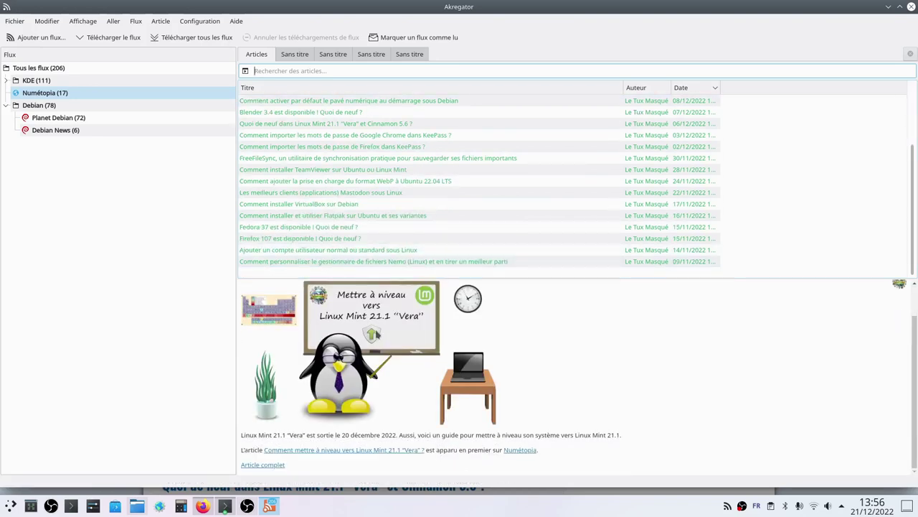
Step: Open the full Linux Mint 21.1 upgrade article inside Akregator, accept the site's data-use terms and look through the page
click(357, 452)
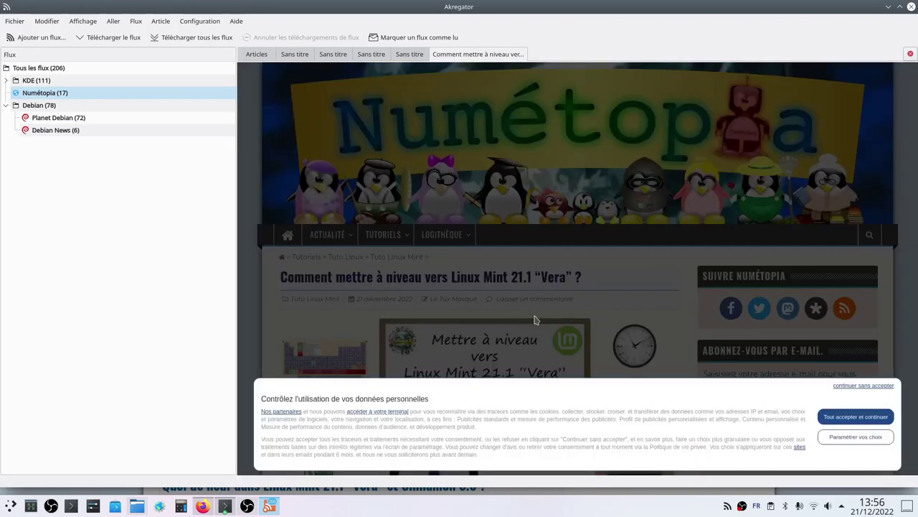
click(874, 419)
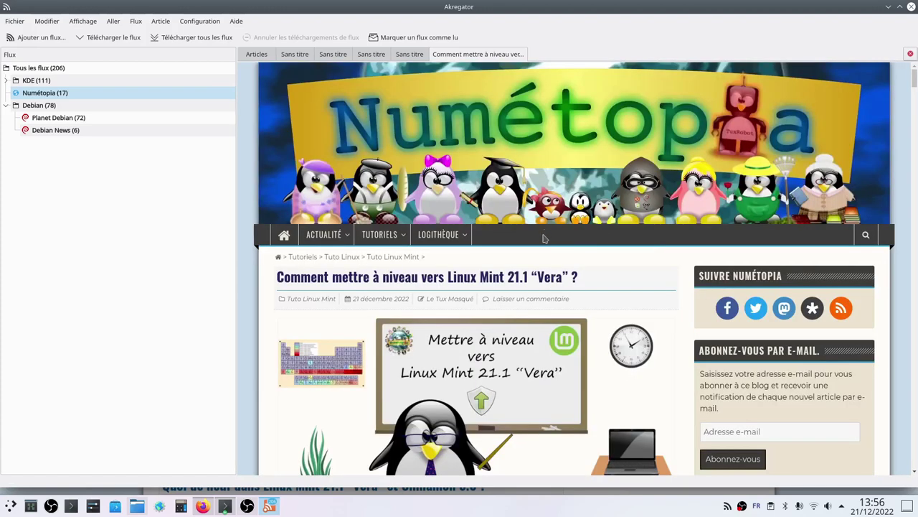
mouse_move(467, 237)
scroll(396, 228, down, 3)
scroll(396, 228, up, 3)
mouse_move(397, 228)
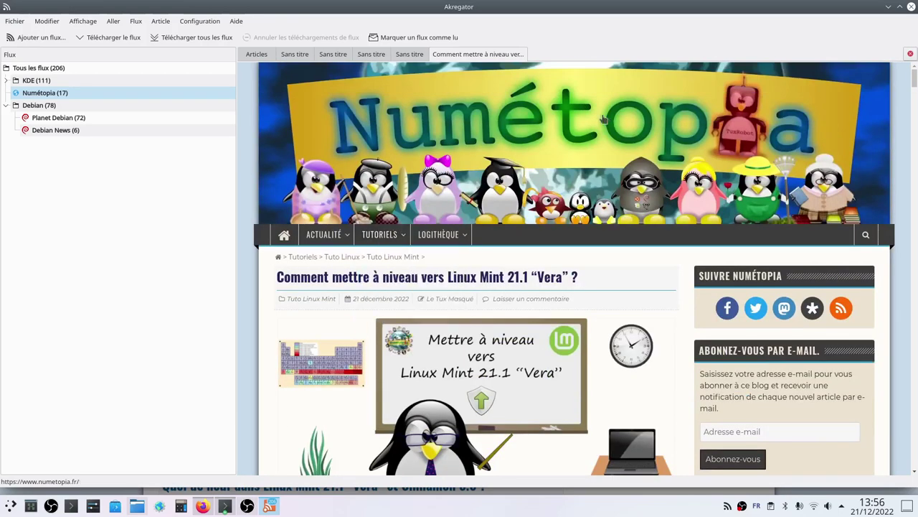
Step: Return to the start of the Numétopia article list and close Akregator
key(ctrl+comma)
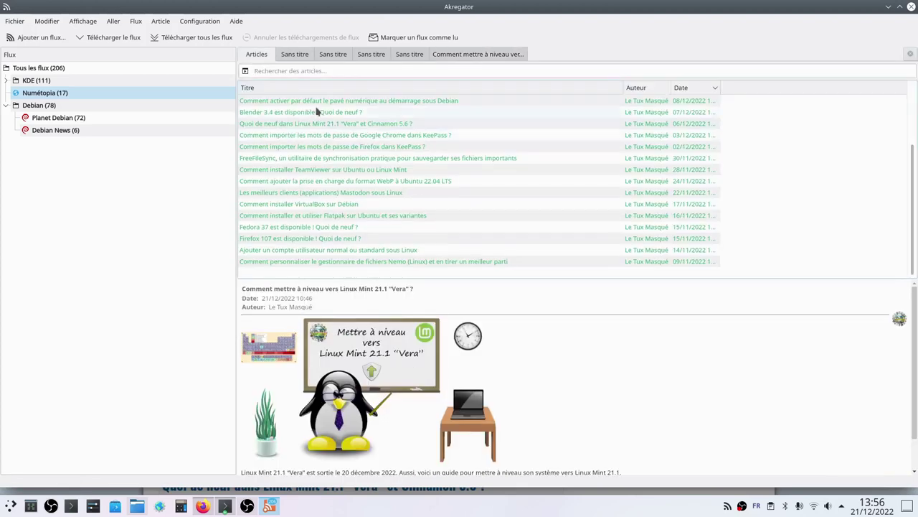
scroll(312, 131, up, 3)
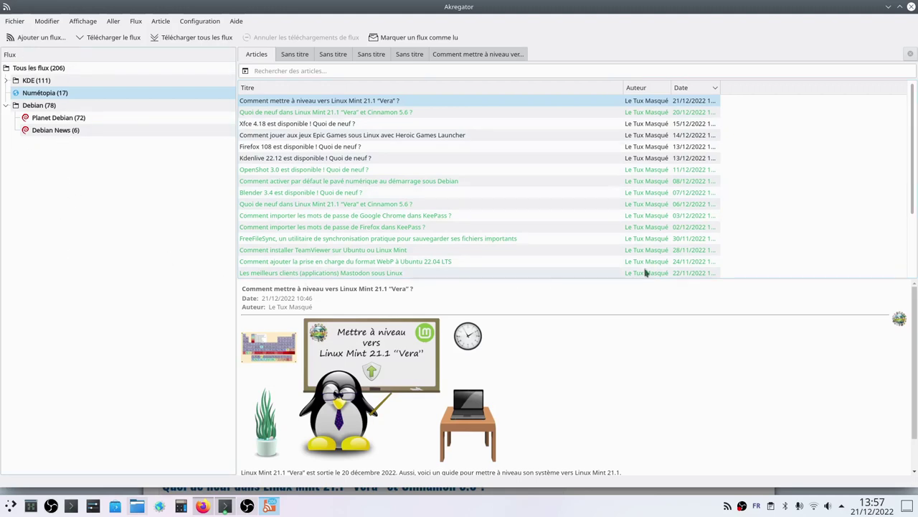
click(911, 6)
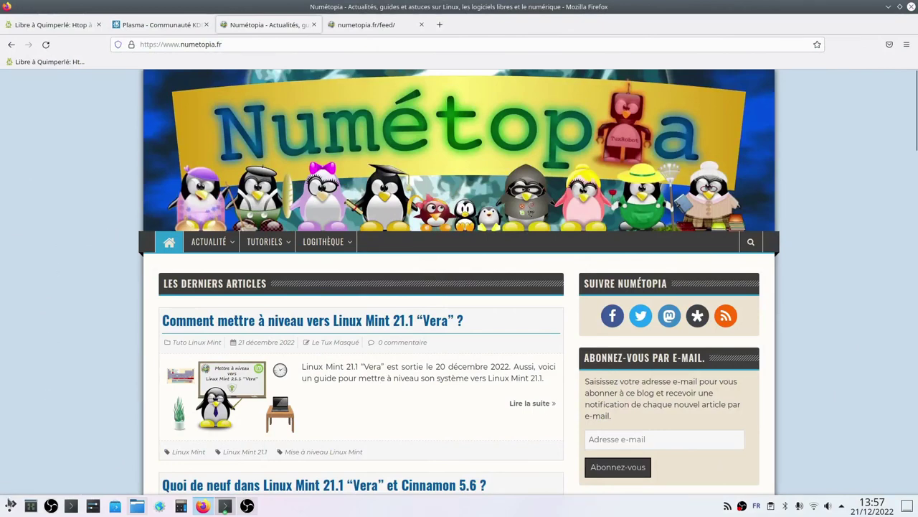
Step: Reopen the application launcher and review the Internet category's programs from Akregator down to KTnef
click(10, 506)
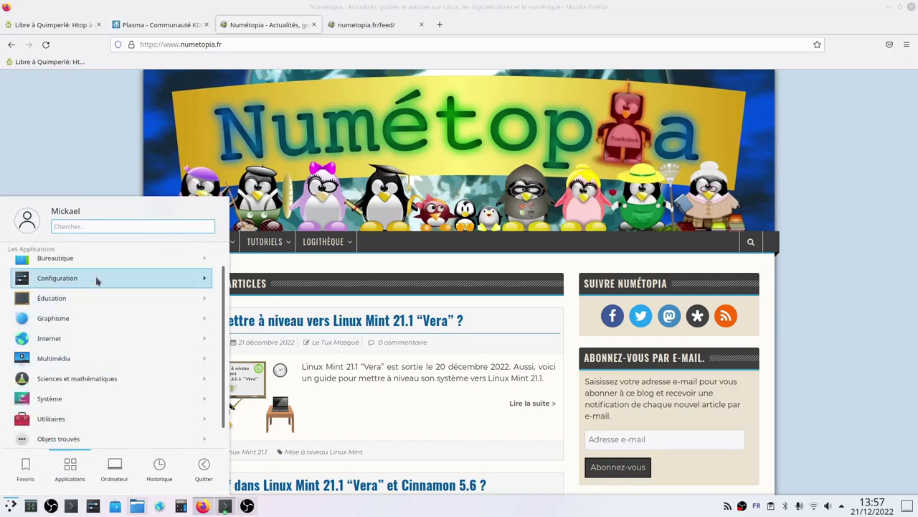
click(86, 331)
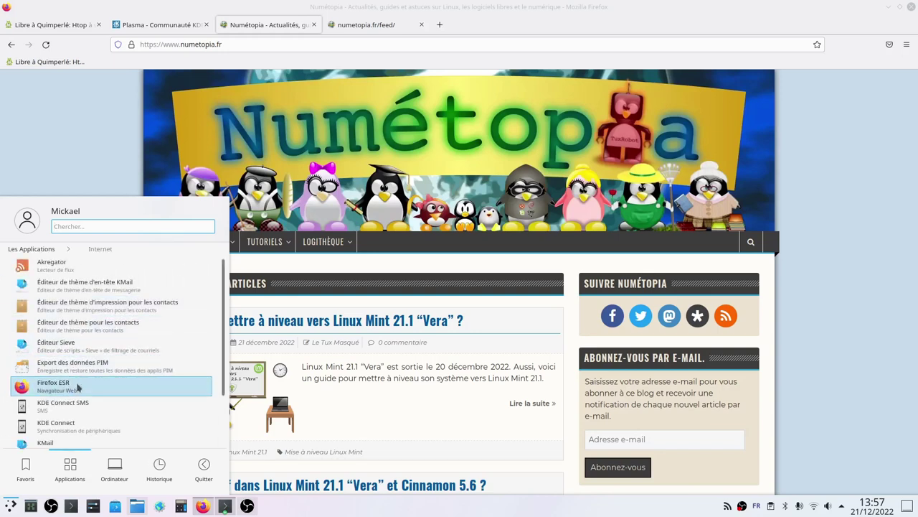
scroll(94, 389, down, 2)
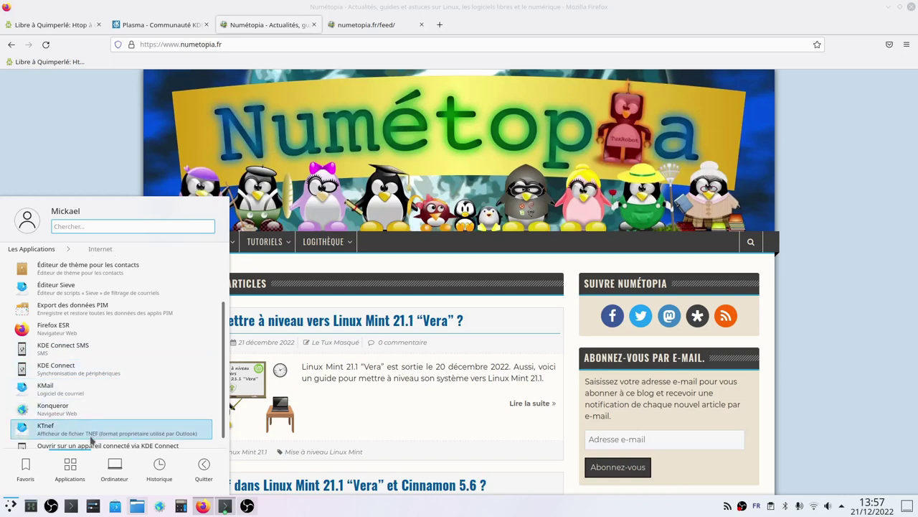
click(30, 252)
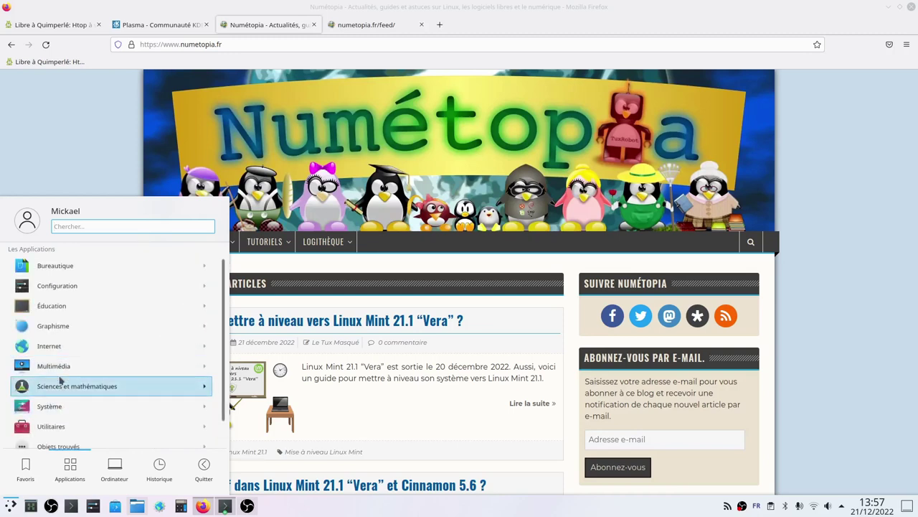
Step: Look through the launcher's Multimédia and Système categories and its Ordinateur section
click(59, 368)
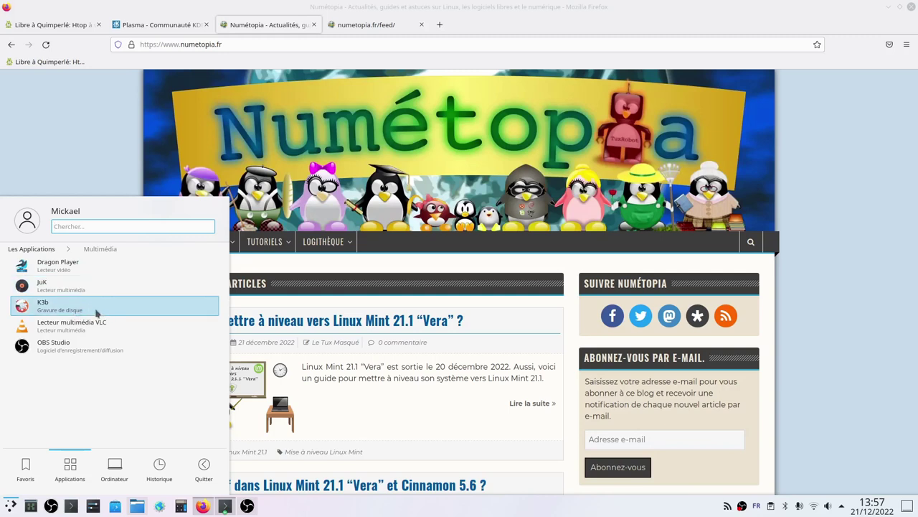
click(32, 249)
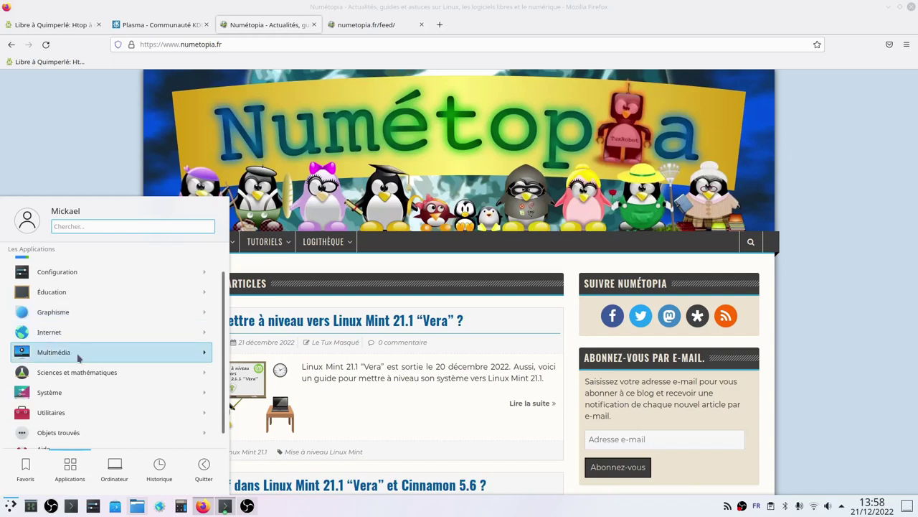
click(59, 393)
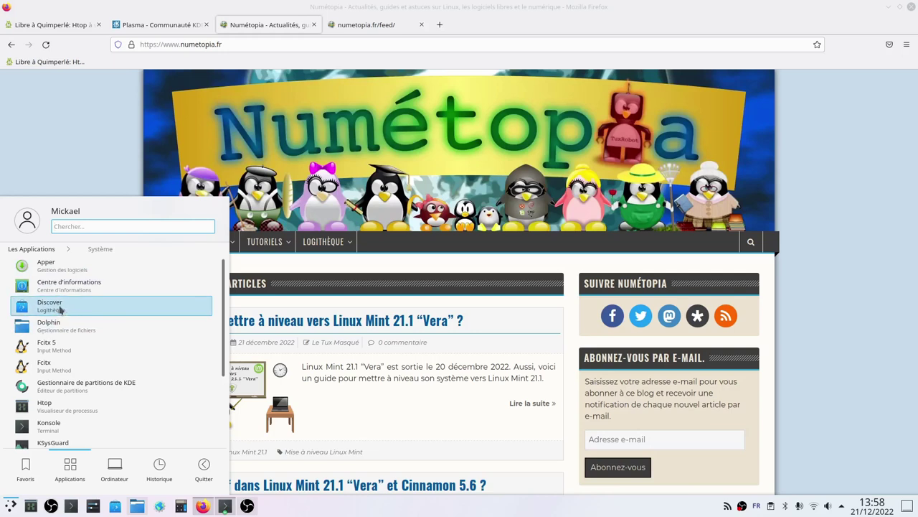
click(115, 470)
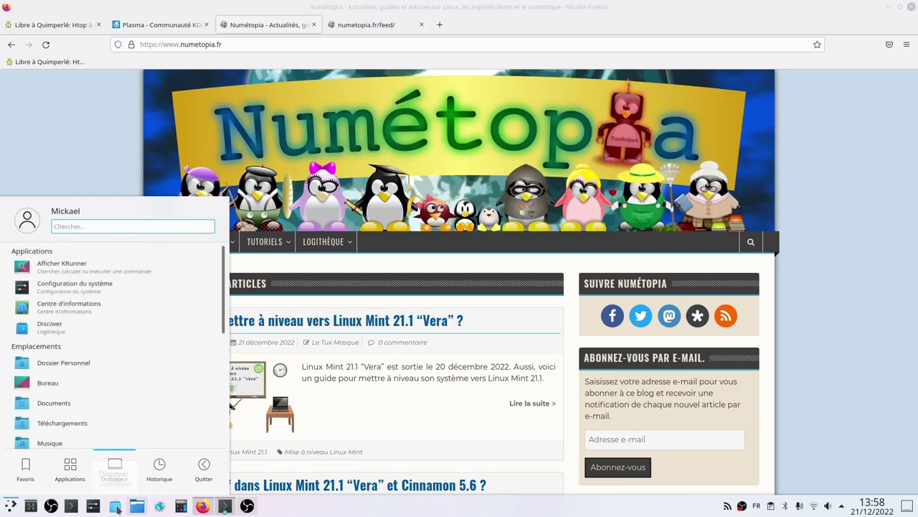
Step: Open Discover, view its Applications catalogue, search for "kdenlive" and open the Kdenlive details page
click(114, 506)
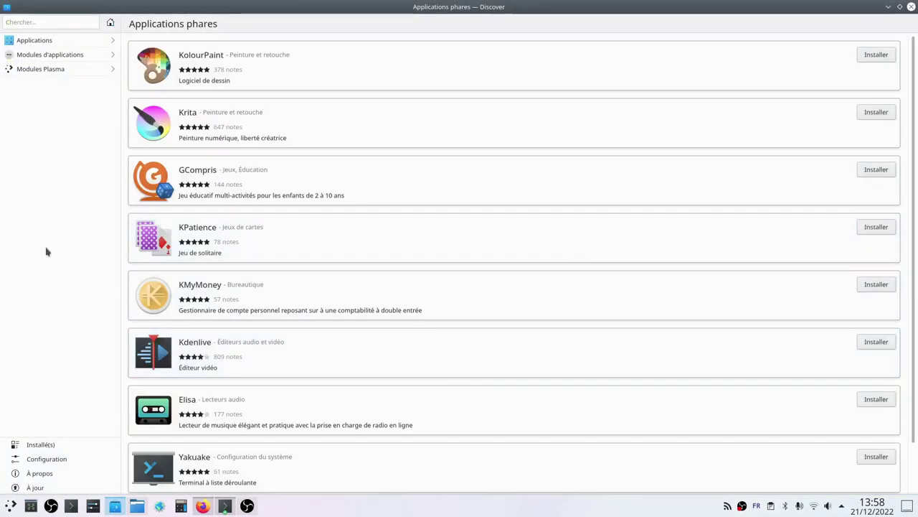
click(34, 43)
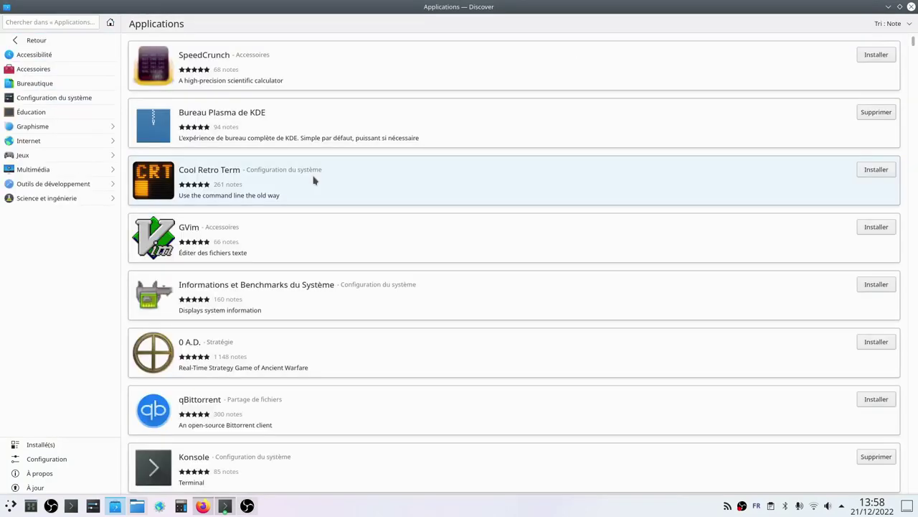
text(kdenlive)
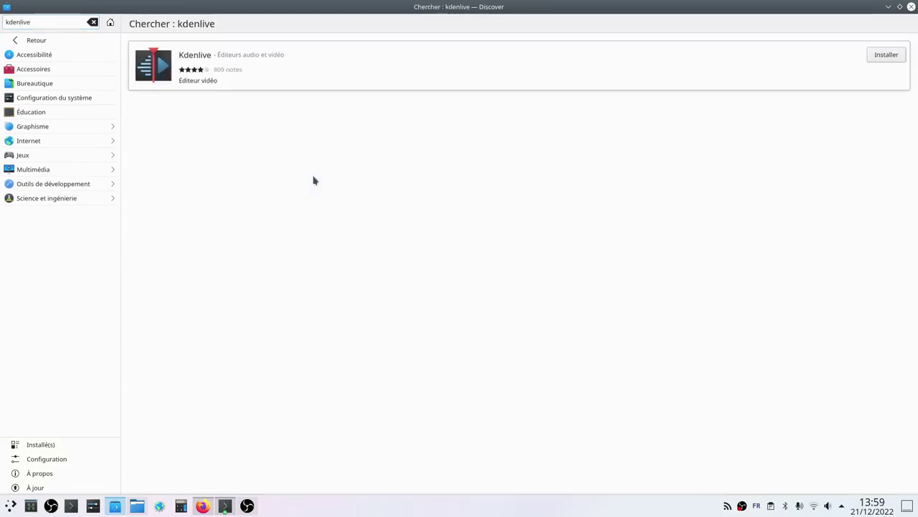
click(418, 78)
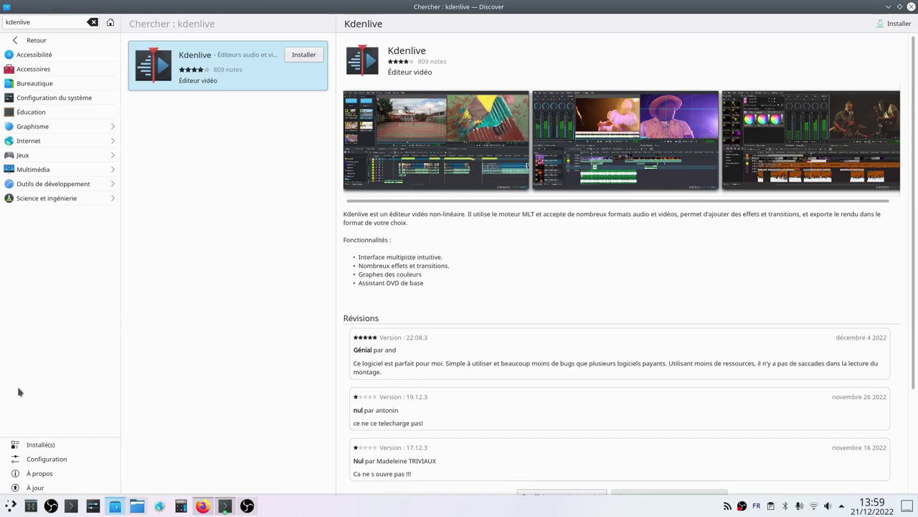
Step: Review the list of installed applications in Discover
click(33, 446)
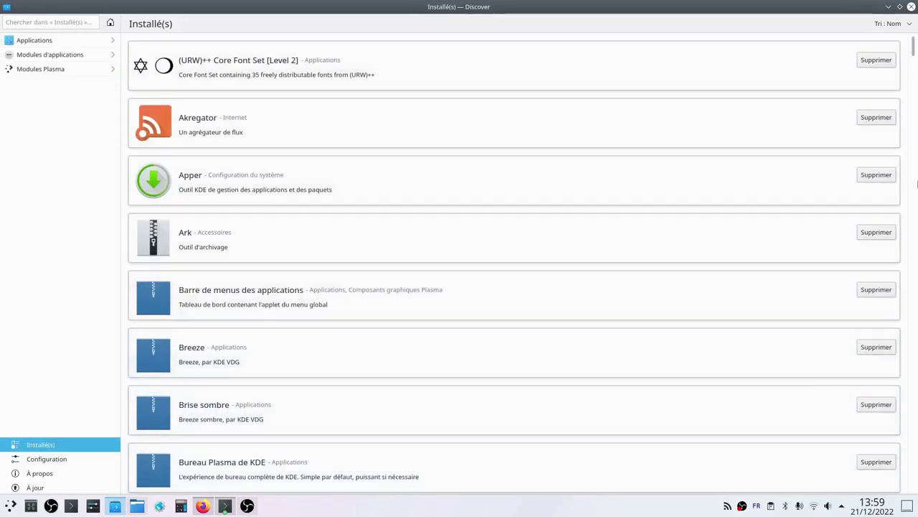
drag(911, 46, 912, 269)
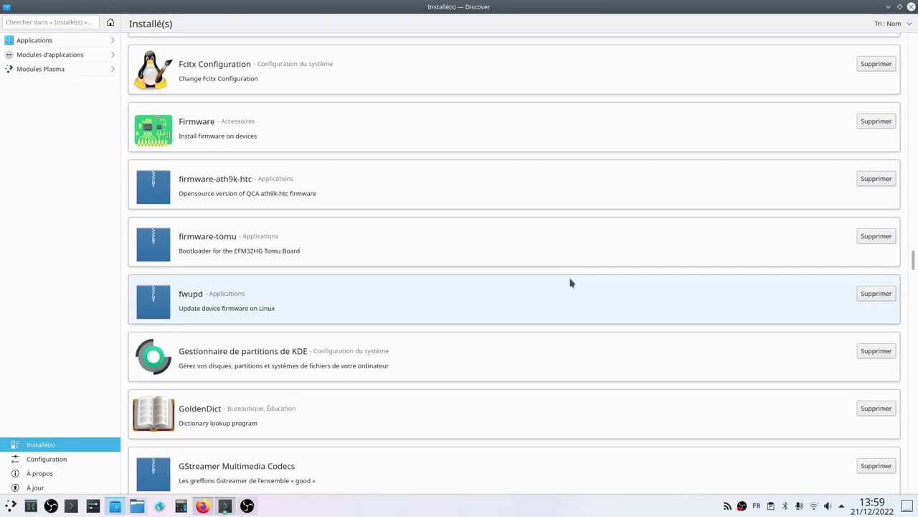
scroll(570, 282, up, 10)
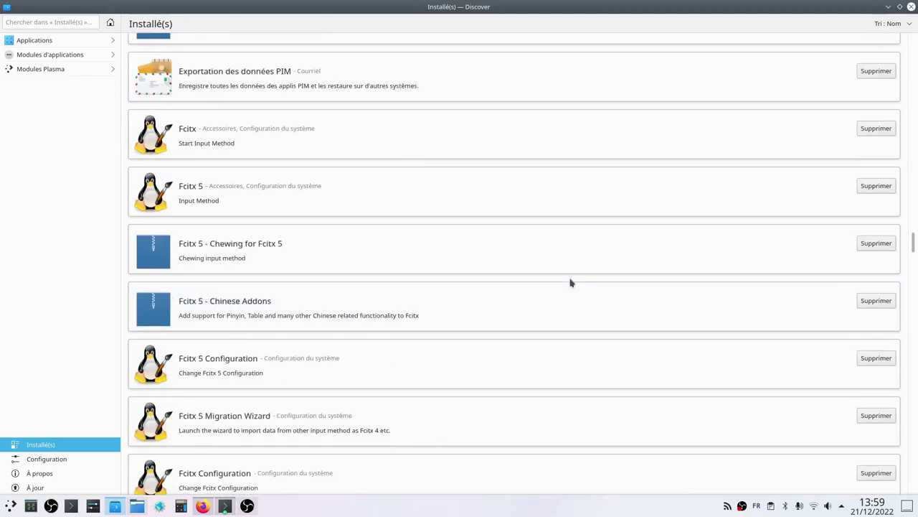
scroll(570, 282, up, 5)
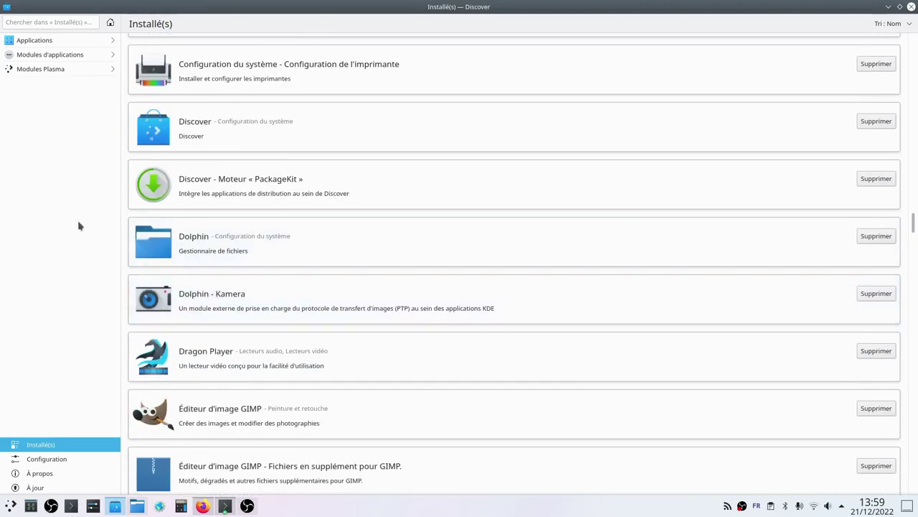
Step: Check Discover for updates, view its configured software sources and close it
click(36, 487)
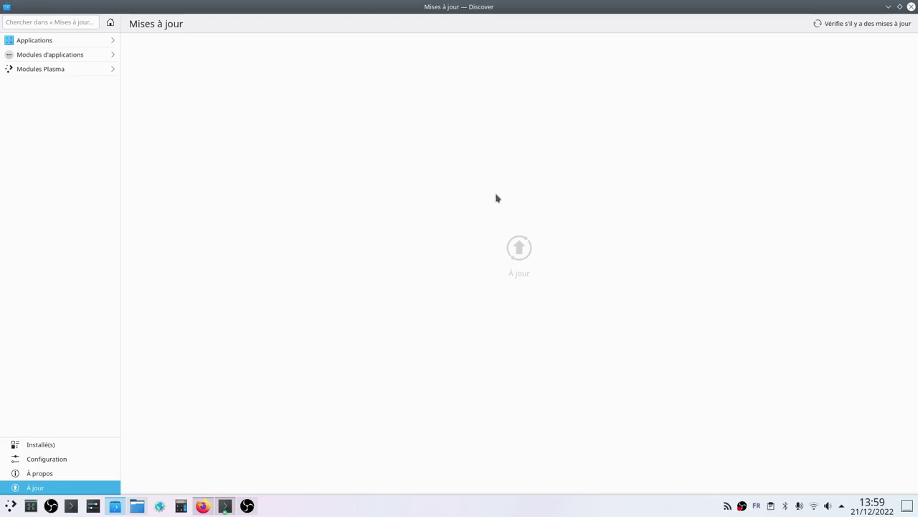
click(873, 27)
click(50, 459)
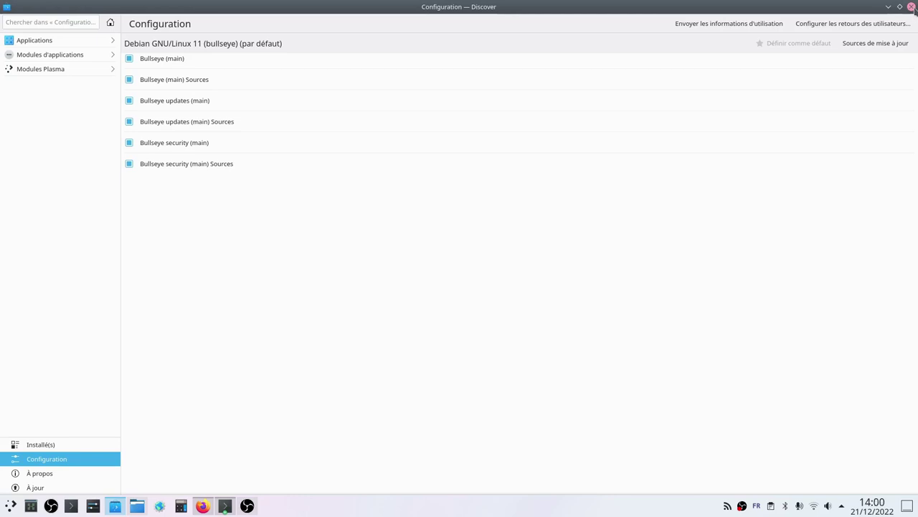
click(911, 6)
Step: Open the Dolphin file manager and display the home folder in the compact and details views
click(10, 506)
mouse_move(70, 468)
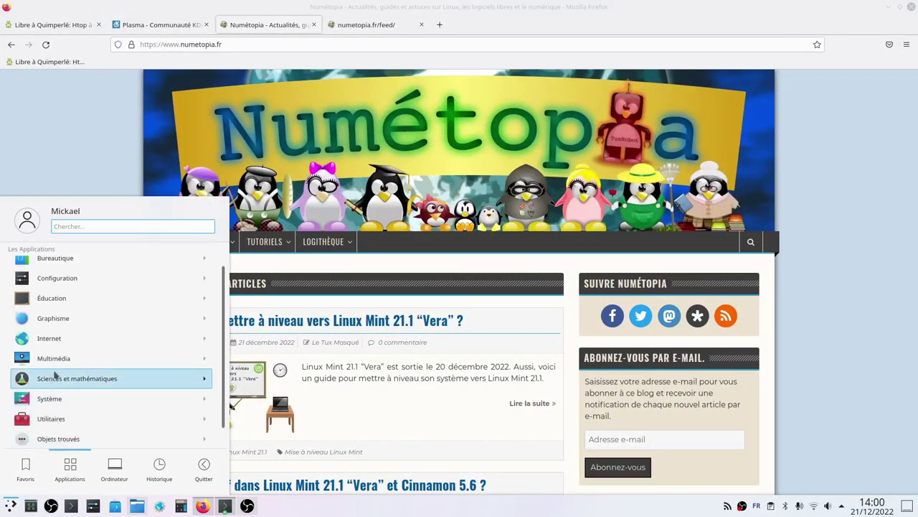
click(54, 399)
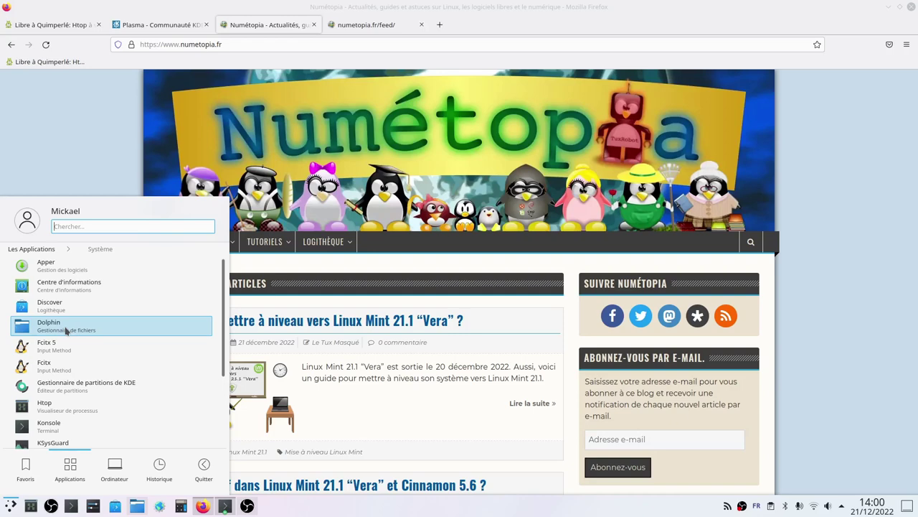
click(66, 327)
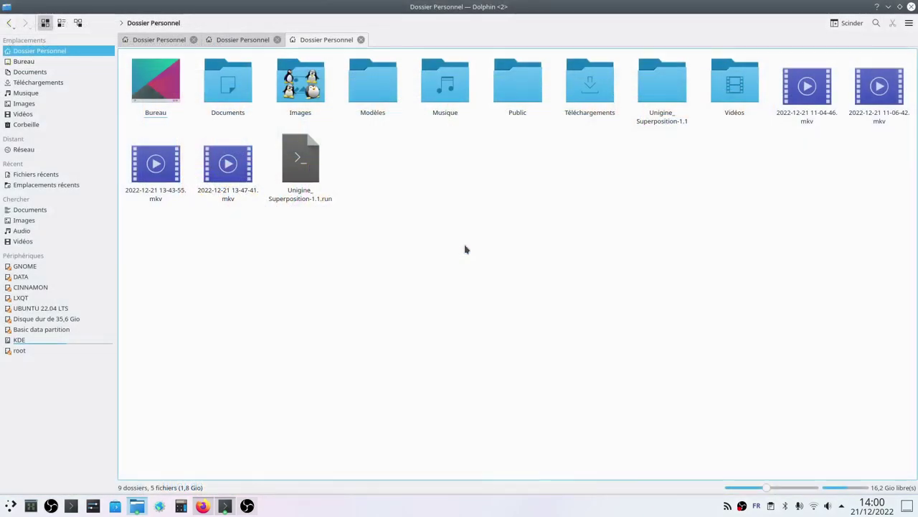
click(61, 24)
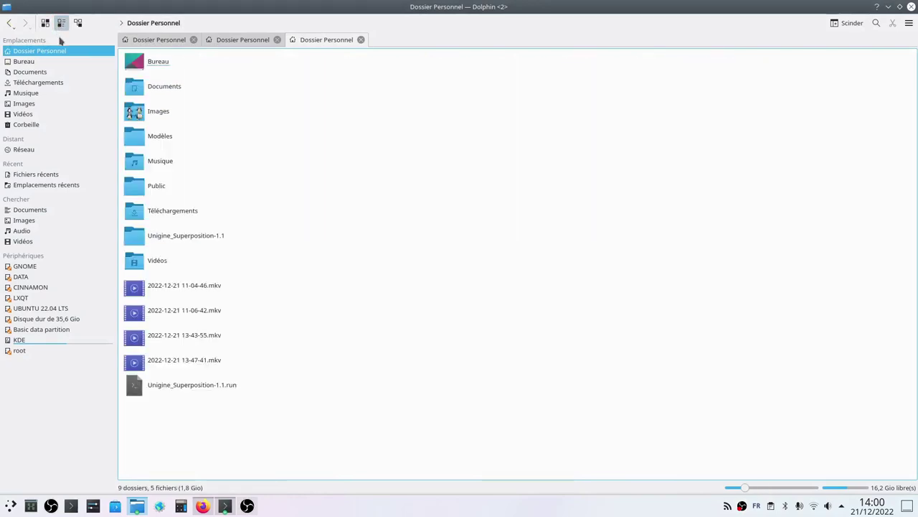
click(78, 23)
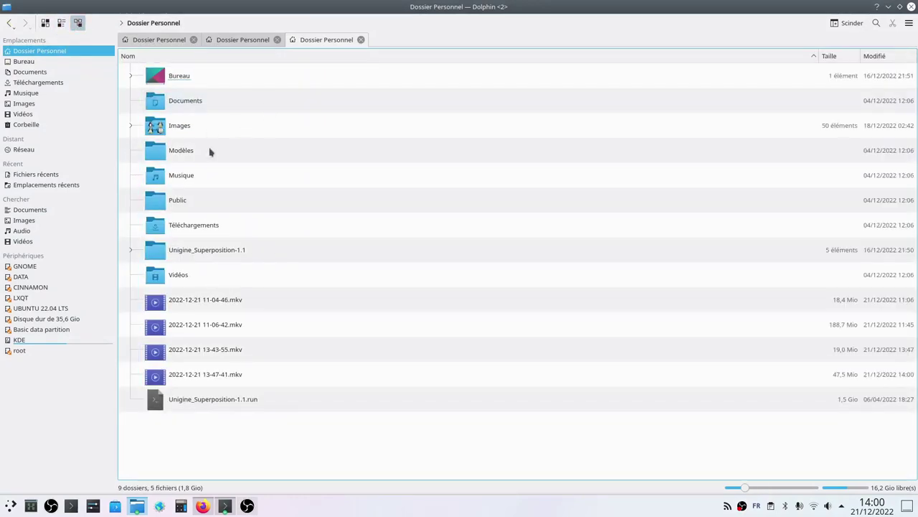
Step: Close the two extra Dossier Personnel tabs and switch the folder display to the icon view
click(277, 39)
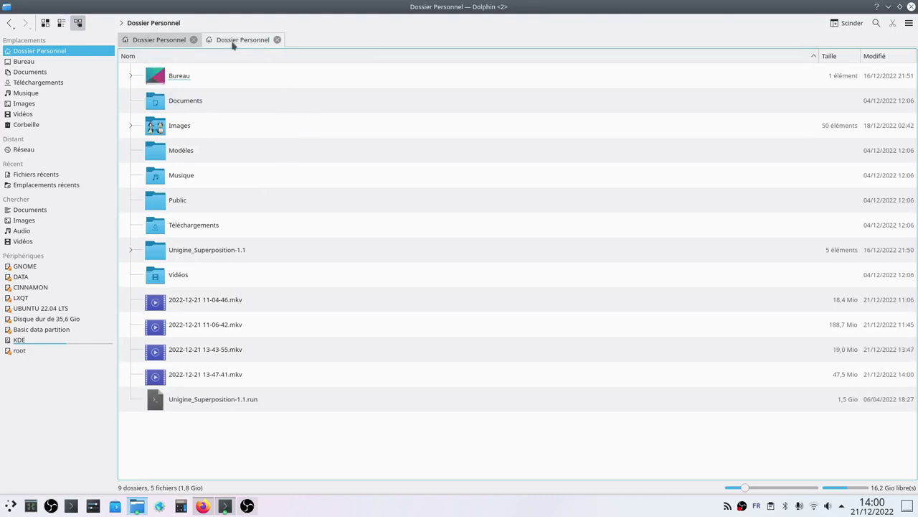
click(193, 40)
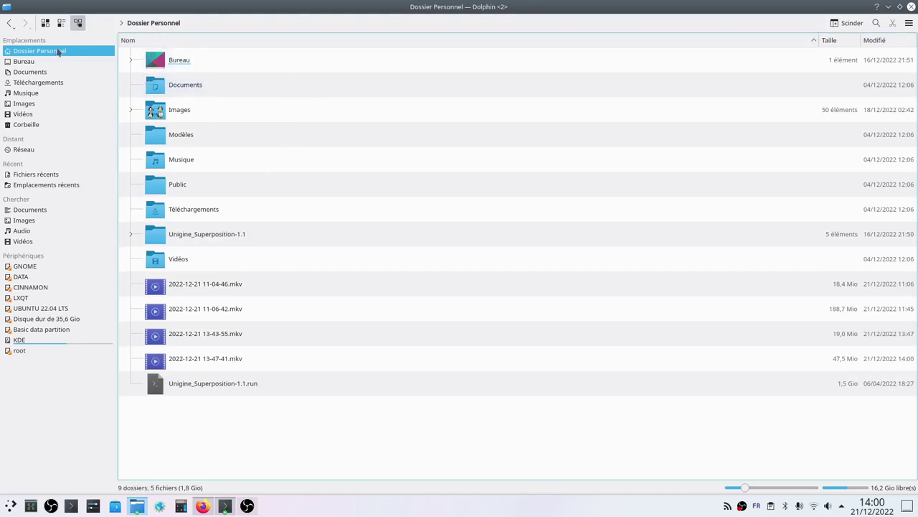
click(45, 23)
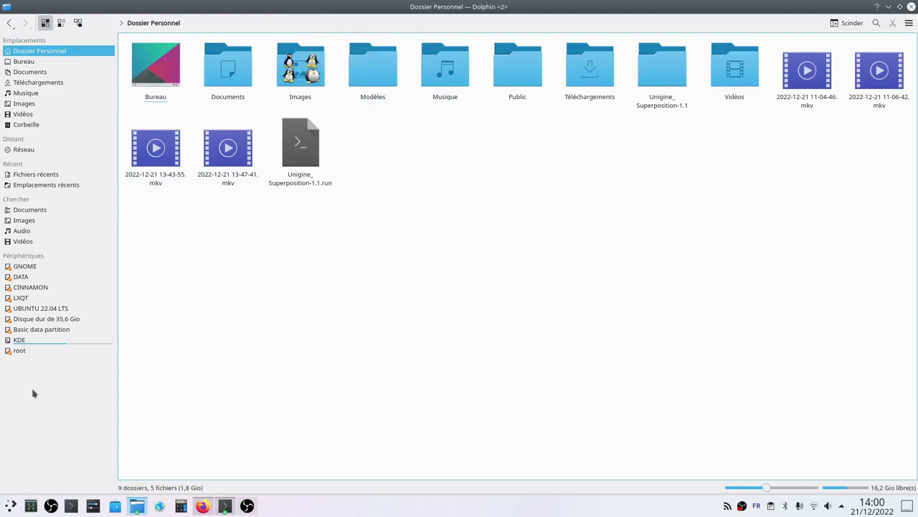
Step: Mount the root partition, authenticating with the account password, and open the user folder inside its home directory
click(20, 350)
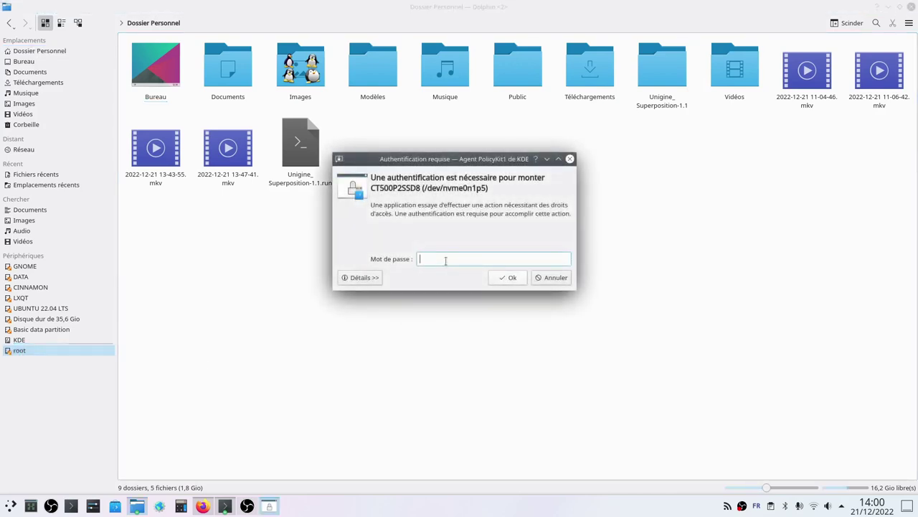
key(Return)
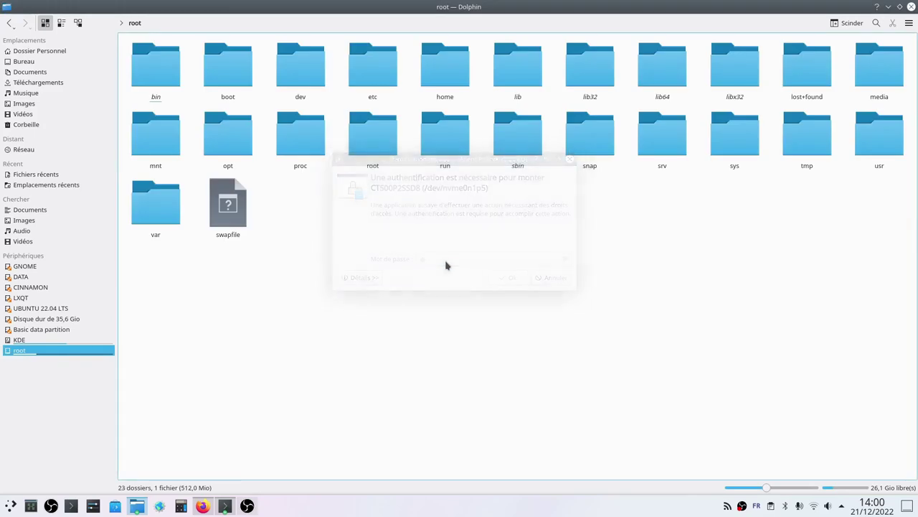
click(452, 71)
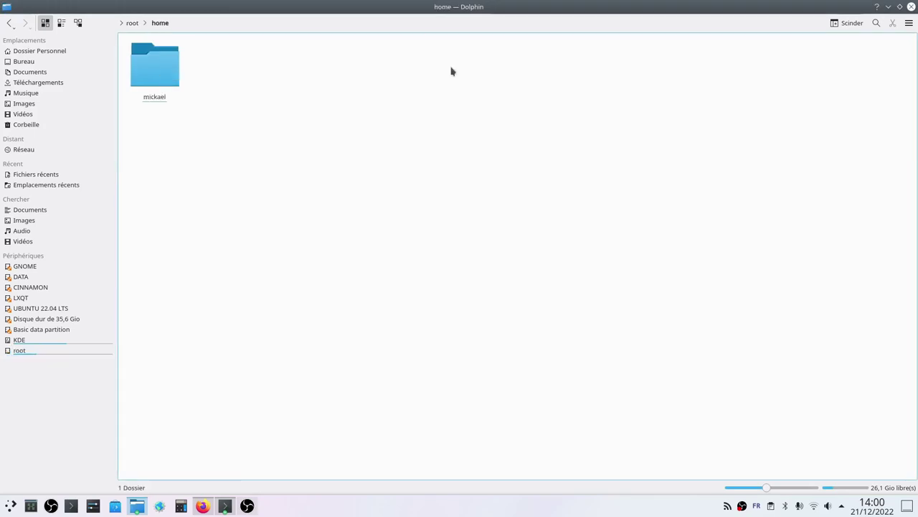
click(146, 74)
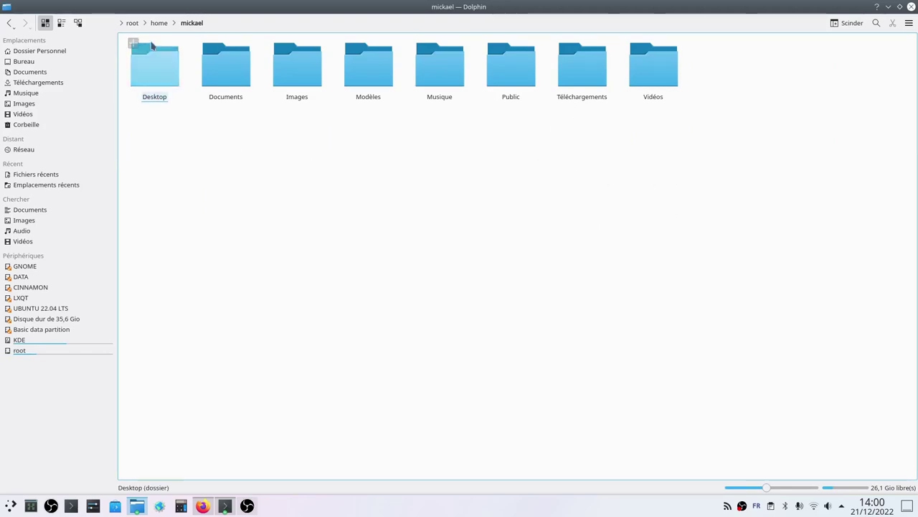
Step: Return to the root of the mounted partition and open the fstab file from its etc folder
click(132, 23)
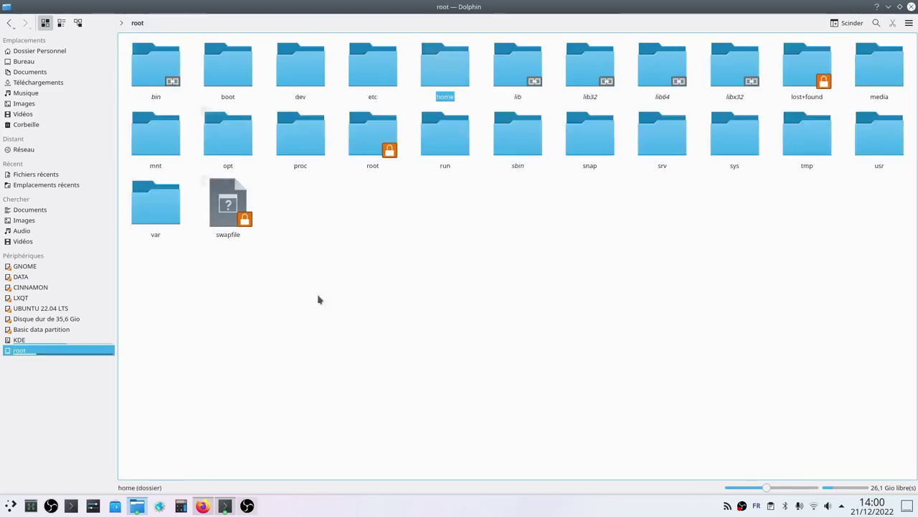
click(372, 72)
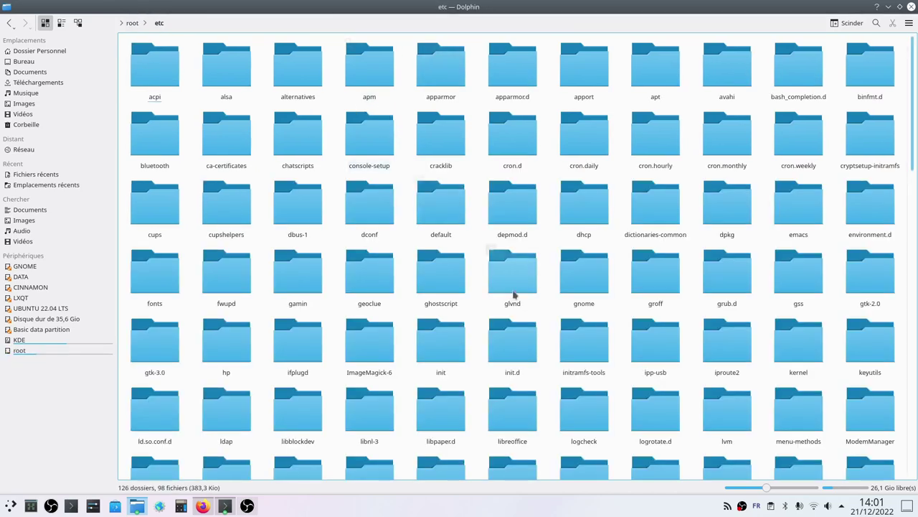
scroll(513, 301, down, 5)
scroll(514, 301, down, 4)
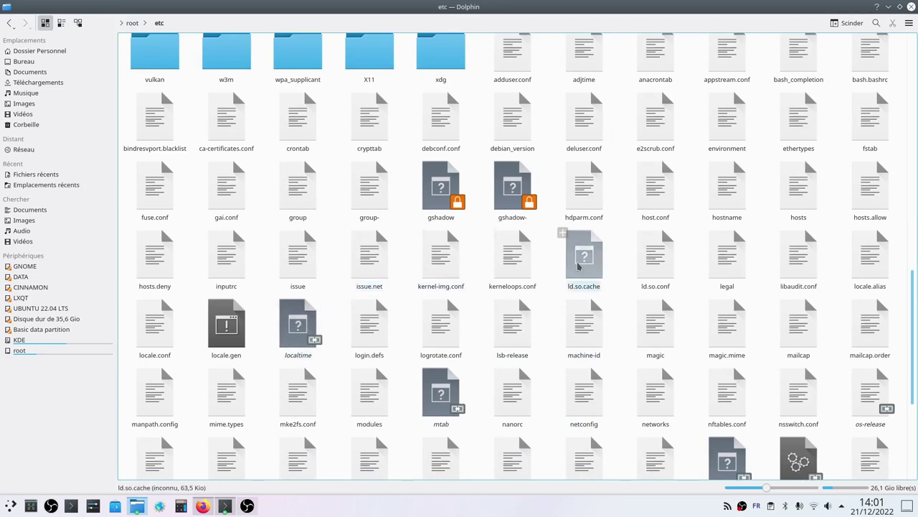
click(872, 119)
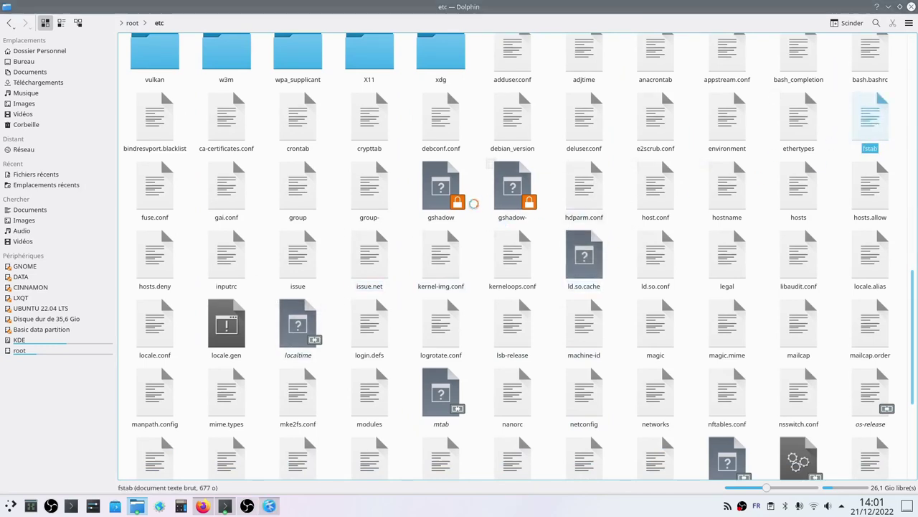
Step: Delete the ### text on line 14 of fstab
click(246, 235)
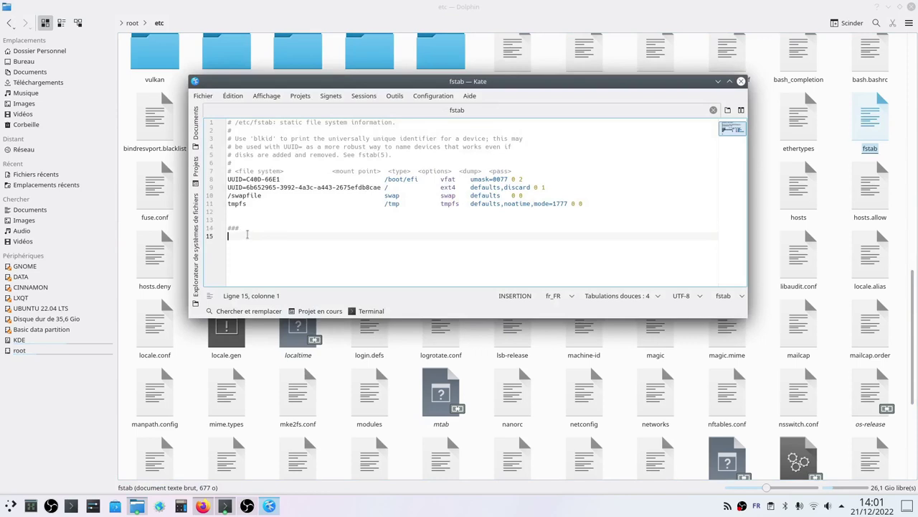
drag(240, 228, 228, 228)
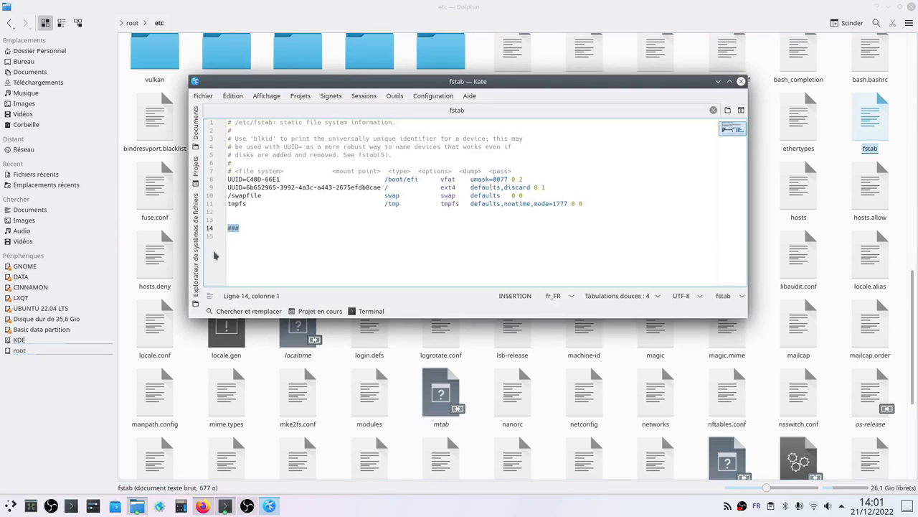
key(Delete)
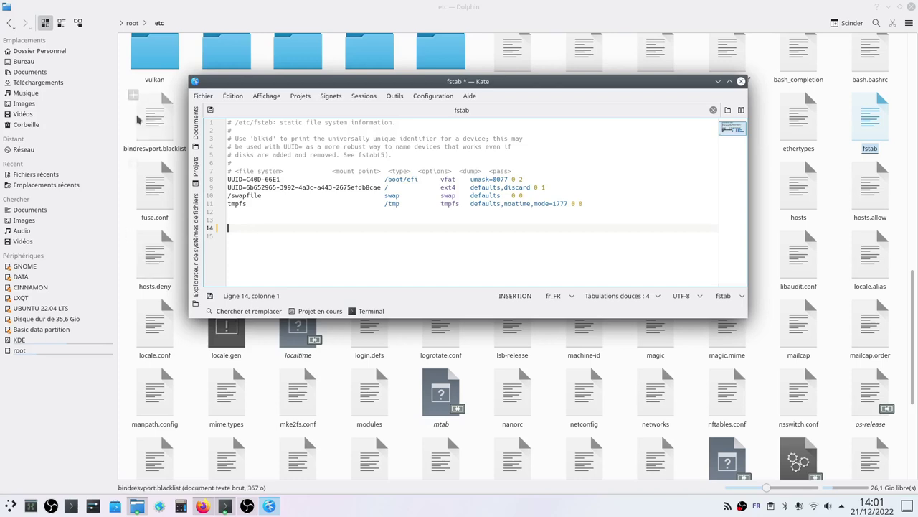
Step: Save fstab with superuser rights, entering the account password, and close Kate
click(202, 96)
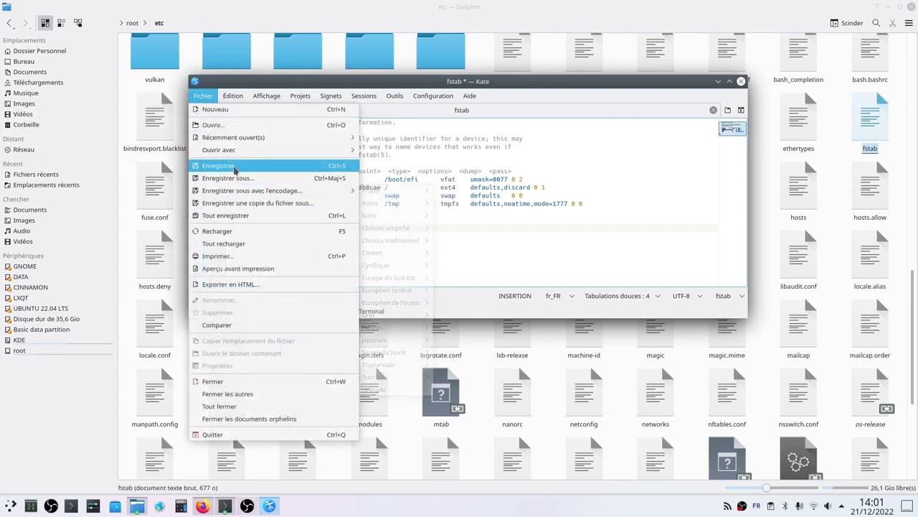
click(234, 169)
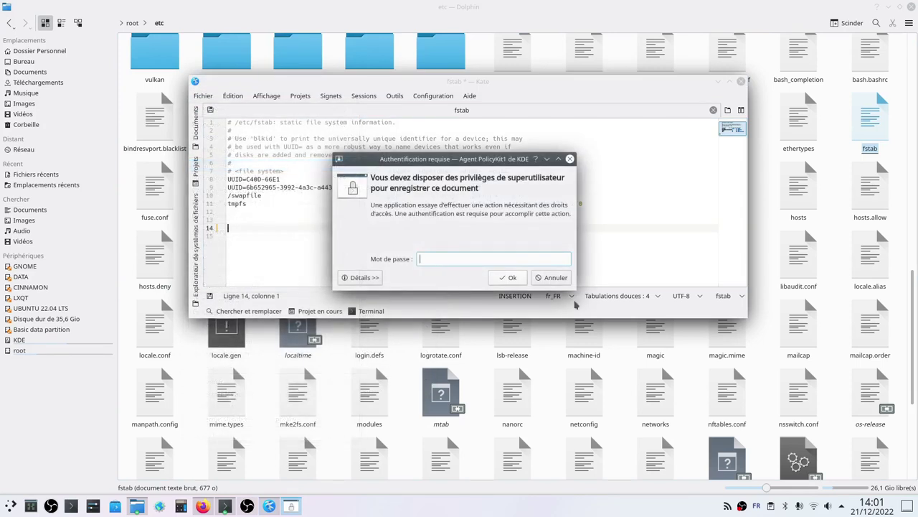
key(Return)
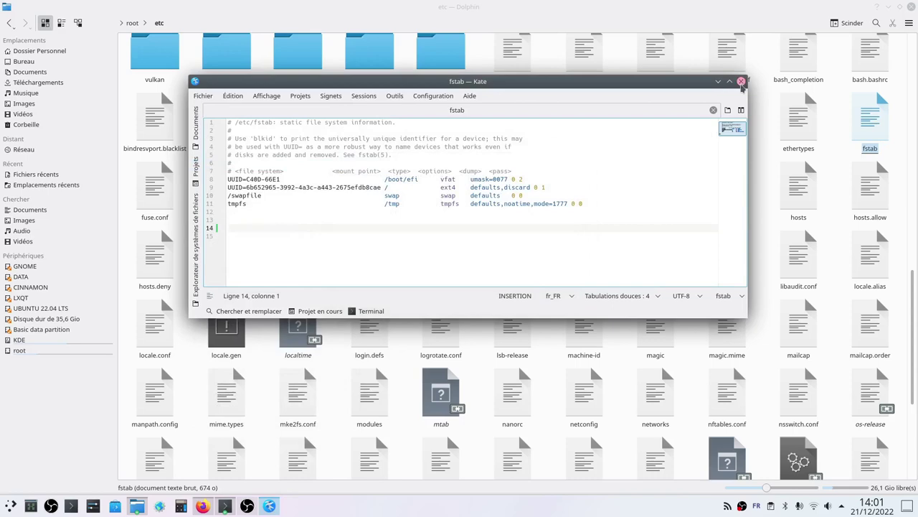
click(741, 81)
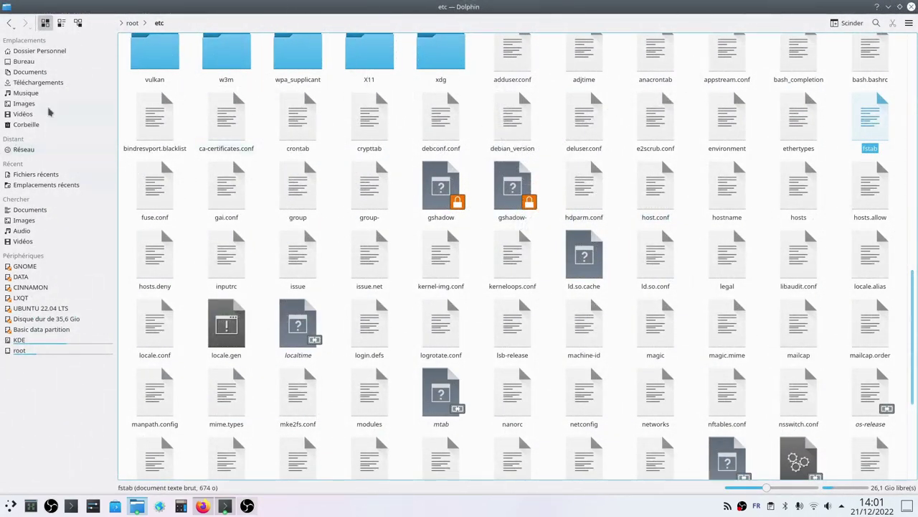
Step: Show the Images folder side by side with Dossier Personnel in a split view, and close the Images pane
click(51, 55)
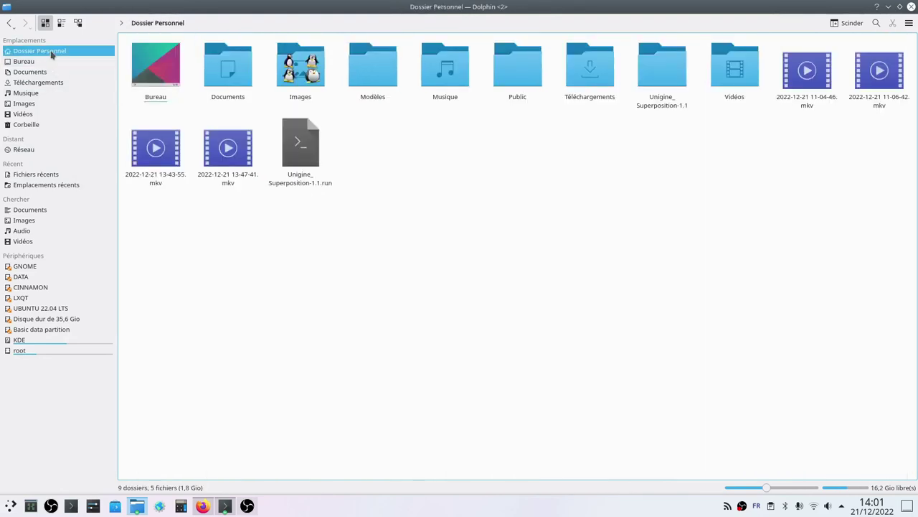
click(24, 104)
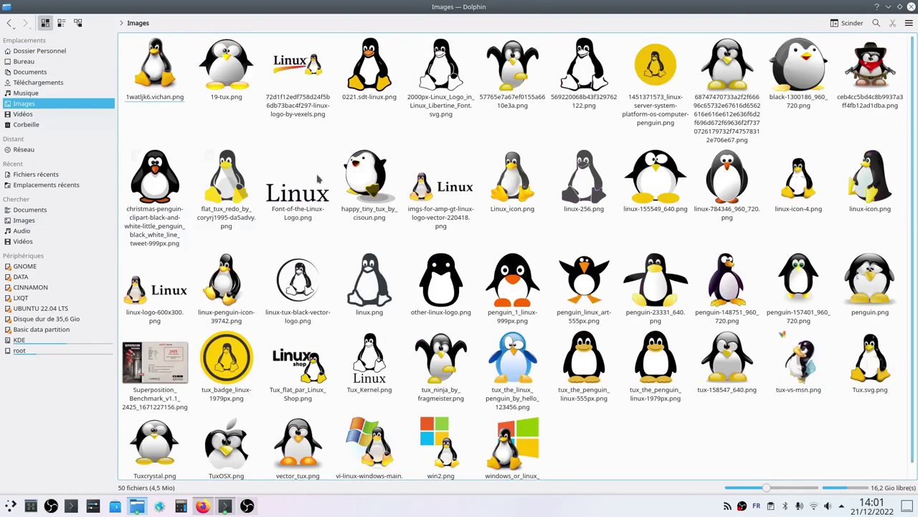
click(843, 23)
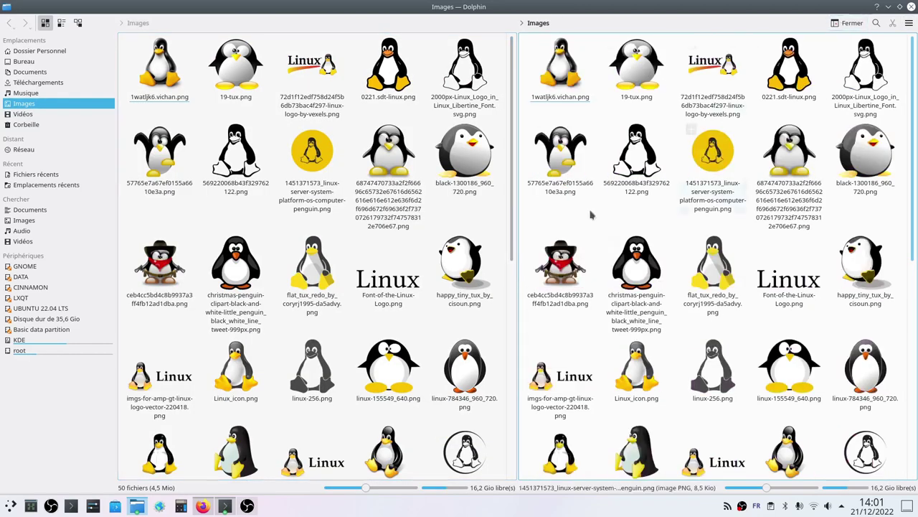
click(34, 51)
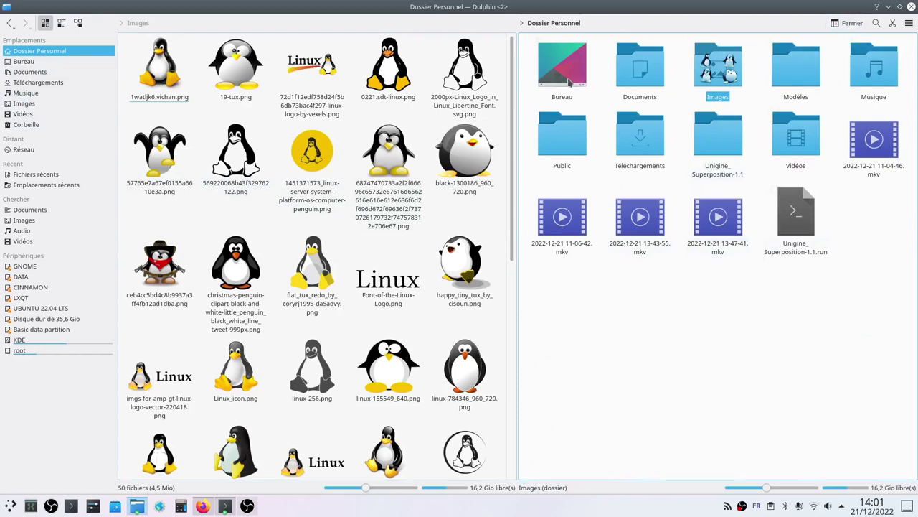
click(513, 213)
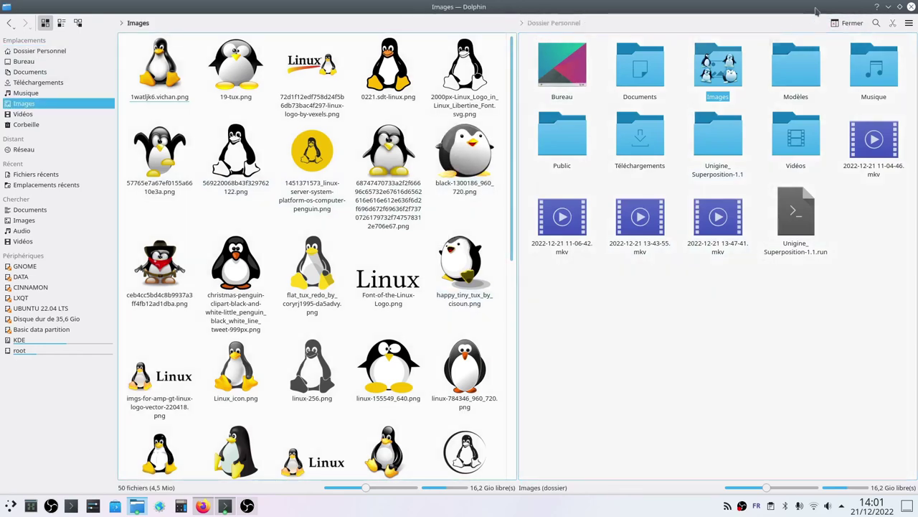
click(857, 25)
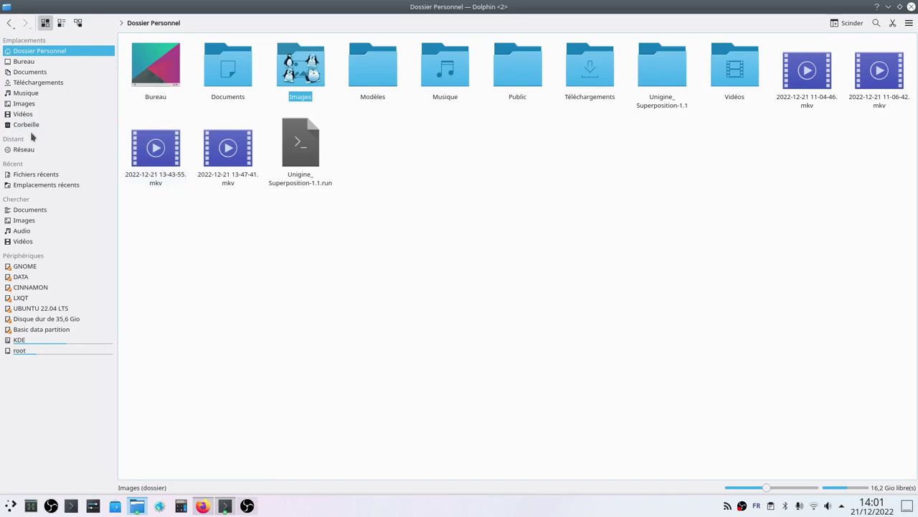
Step: Open the Images folder and show the Informations panel beside its files
click(29, 104)
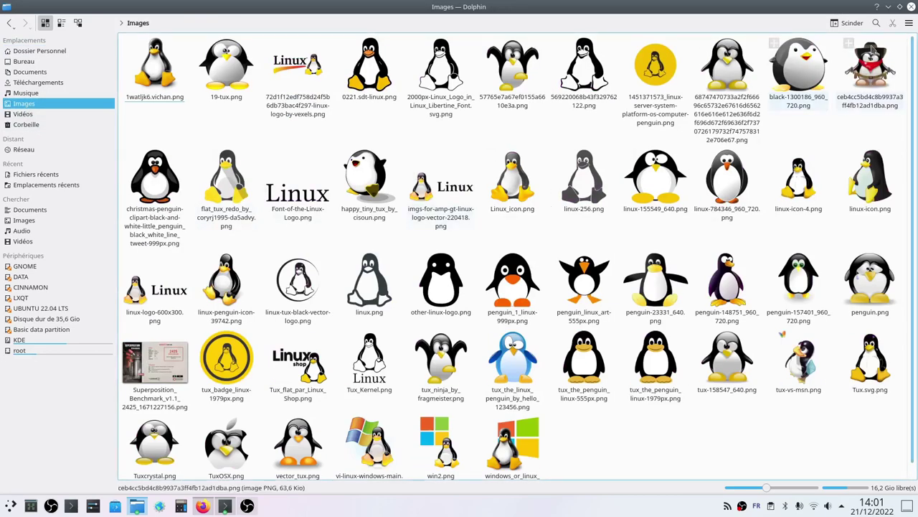
click(908, 23)
mouse_move(782, 275)
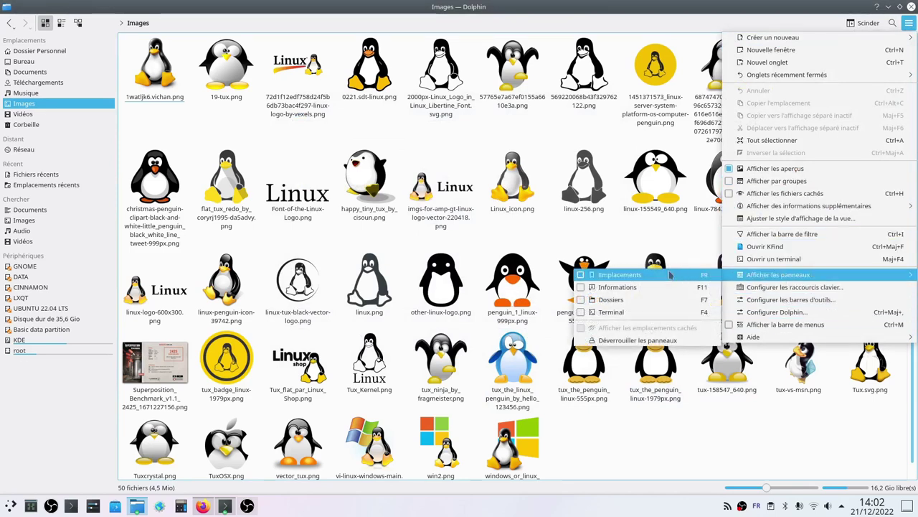
click(609, 289)
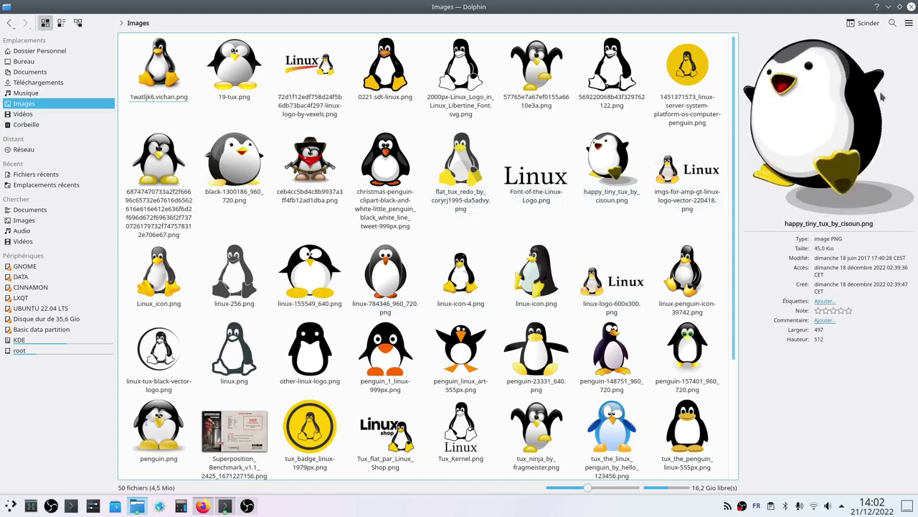
Step: Show the Dossiers panel and look through its folder tree
click(909, 23)
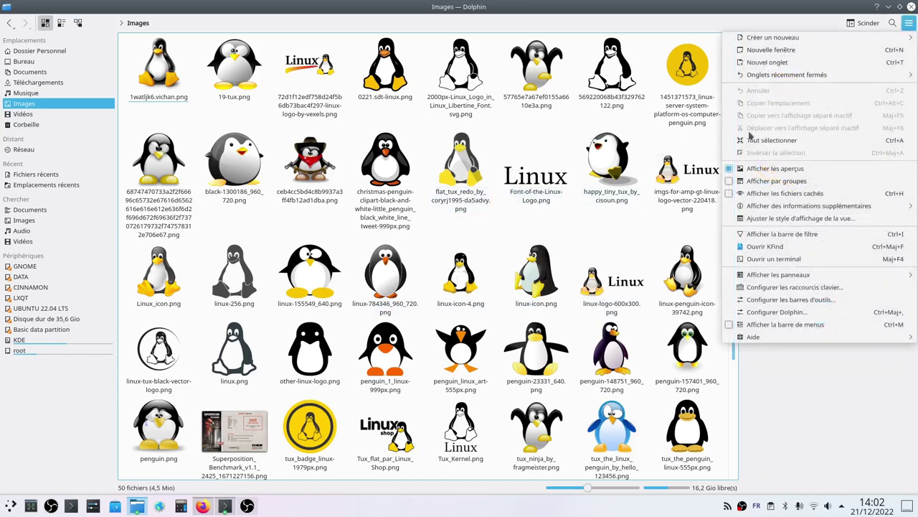
mouse_move(755, 278)
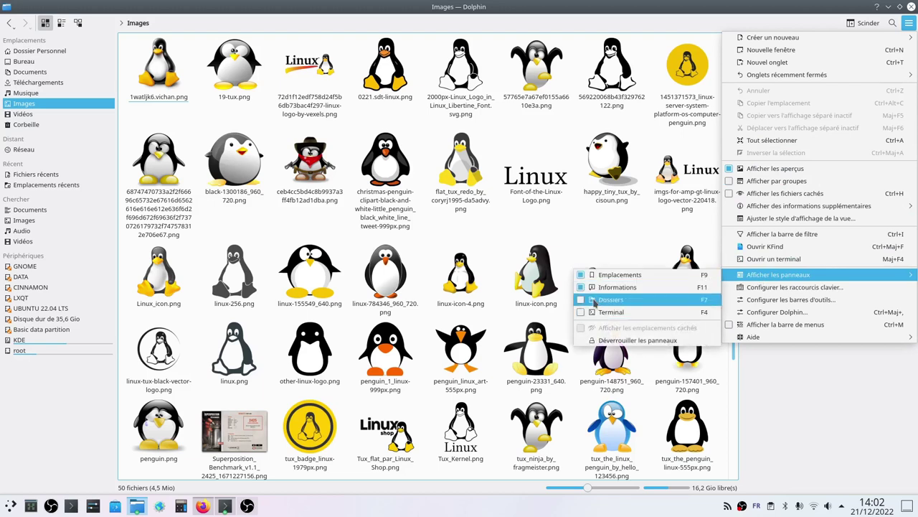
click(580, 300)
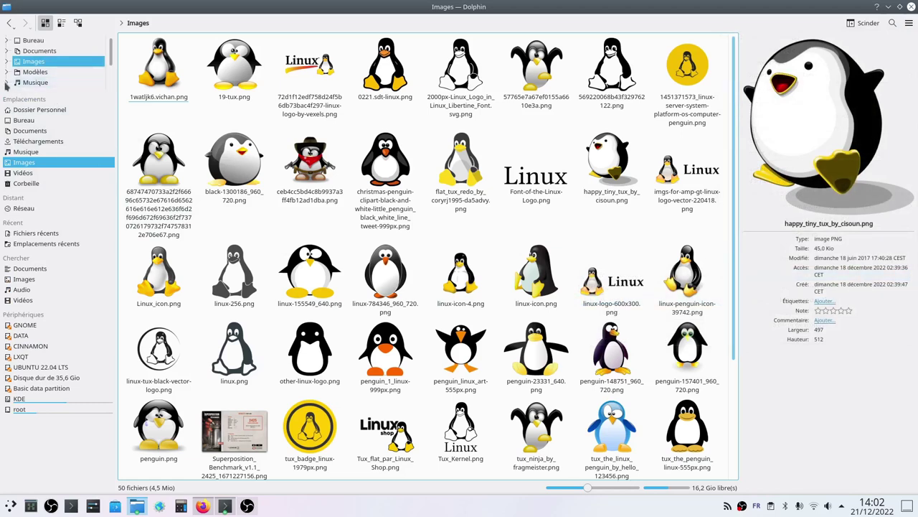
scroll(47, 61, down, 2)
scroll(46, 71, up, 2)
scroll(33, 65, down, 2)
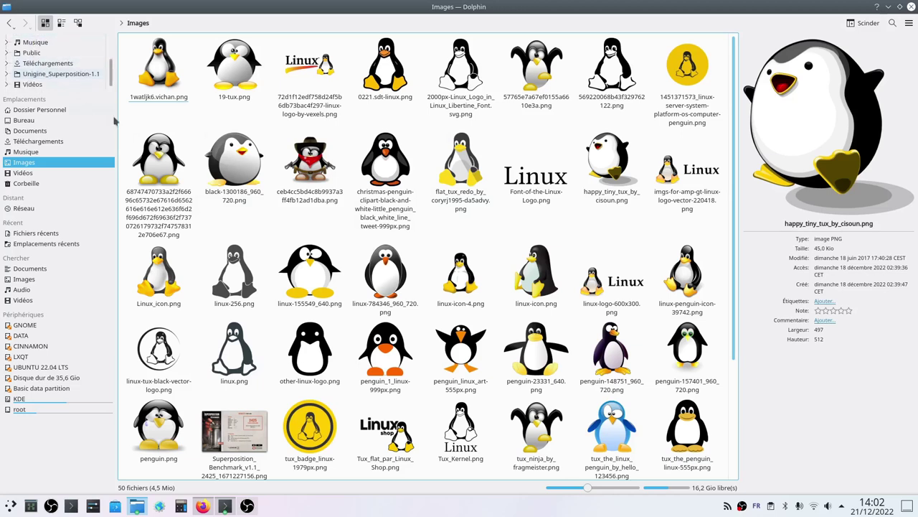
Step: Show the Terminal panel beneath the Images folder's files
click(908, 23)
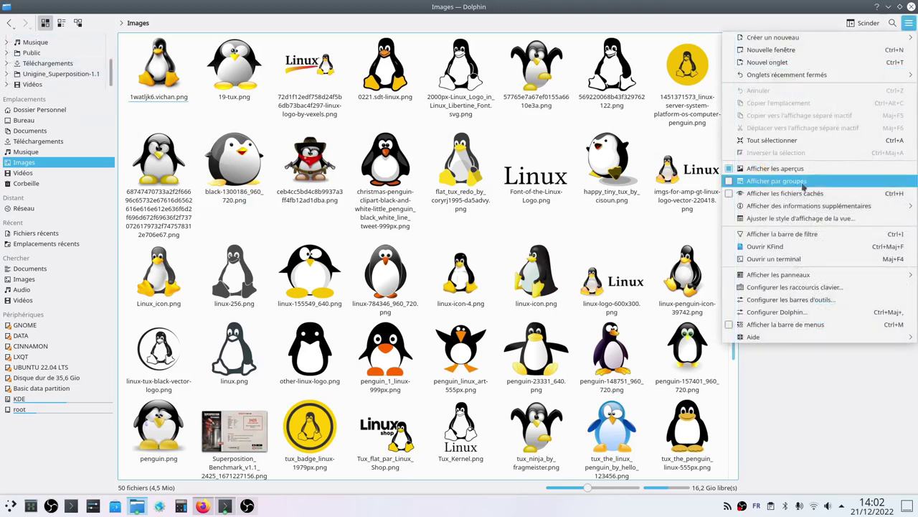
mouse_move(746, 274)
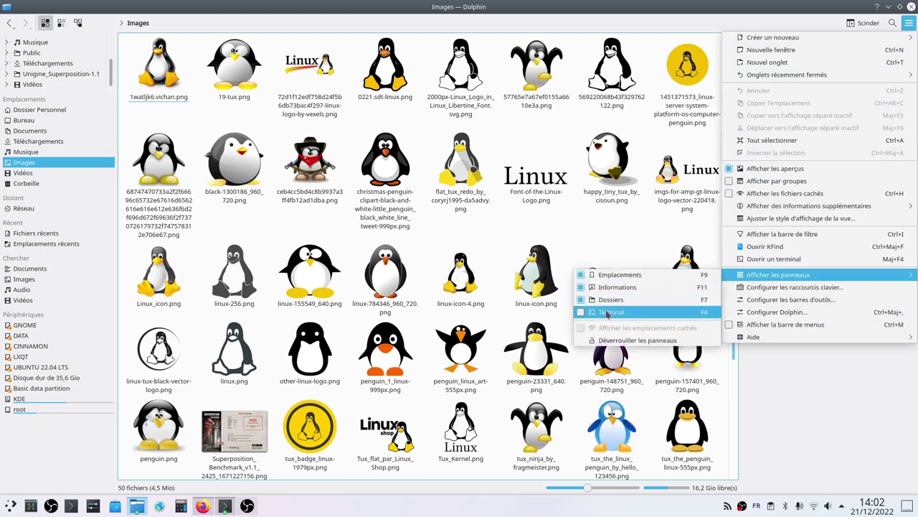
click(582, 313)
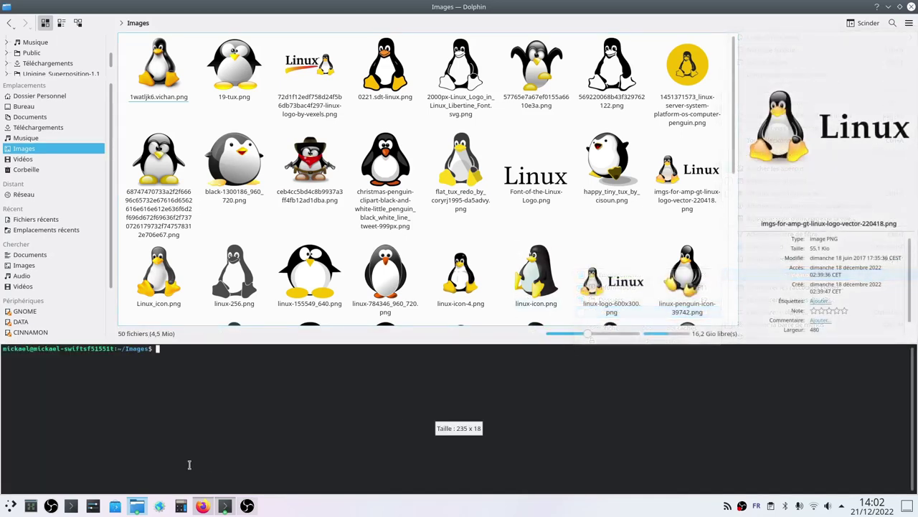
Step: Open the GNOME partition, switch to the DATA partition, and check the path that the embedded terminal follows
click(22, 313)
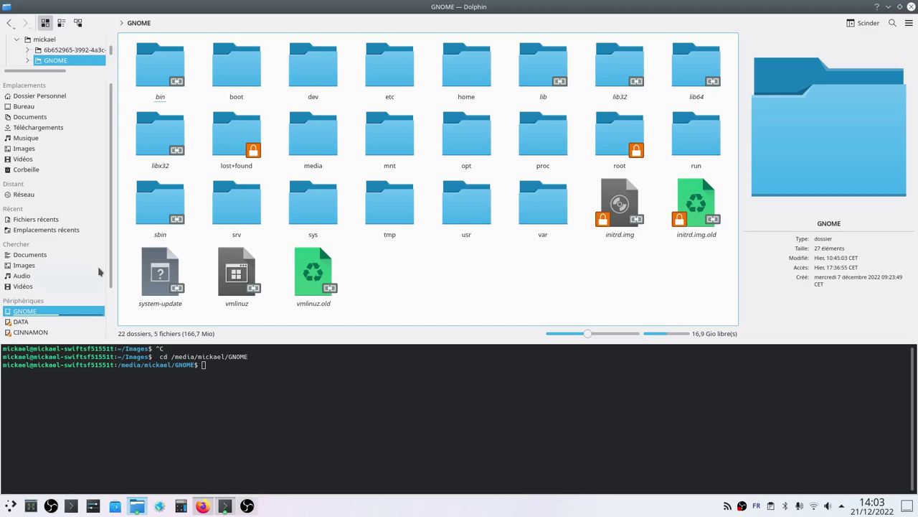
scroll(108, 244, down, 3)
click(20, 260)
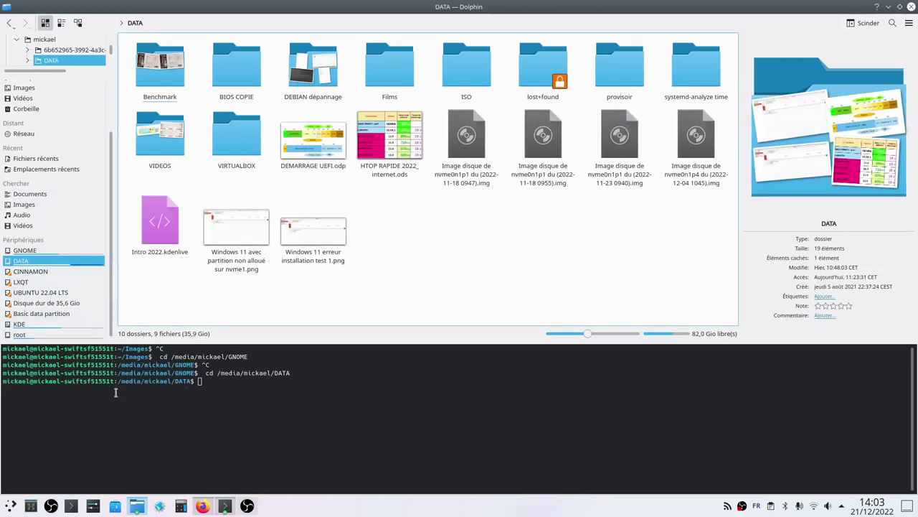
drag(120, 380, 209, 381)
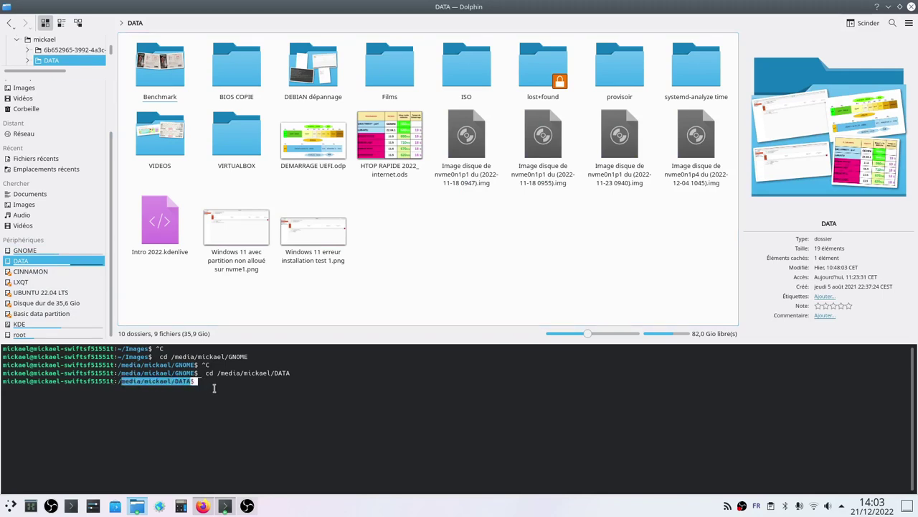
click(214, 388)
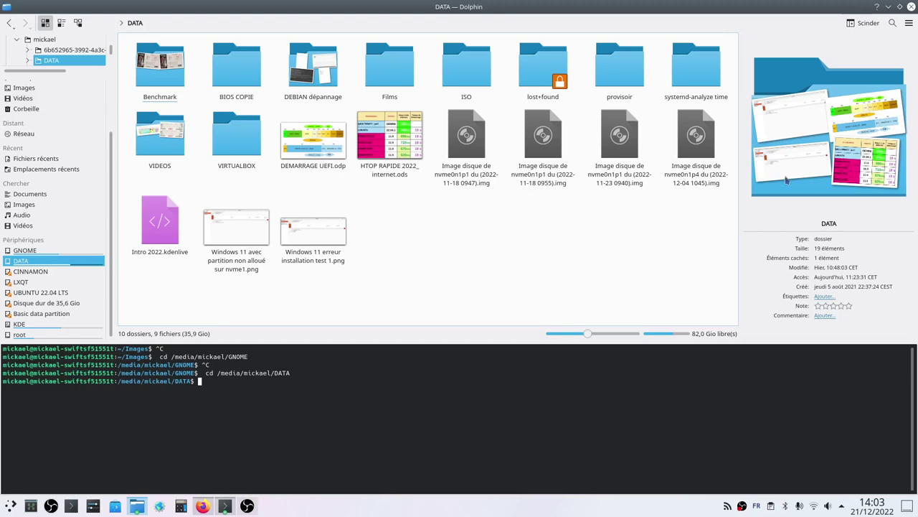
Step: Hide the Terminal, Dossiers and Informations panels again
click(909, 23)
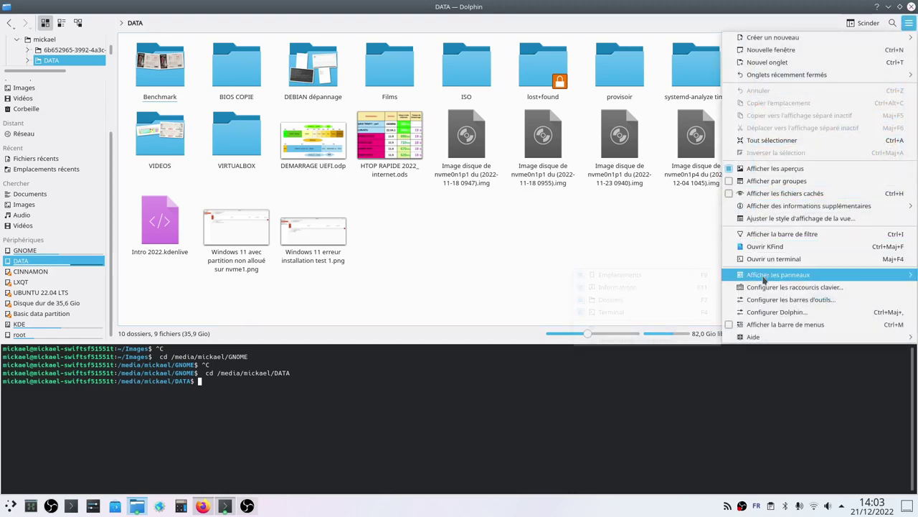
mouse_move(765, 277)
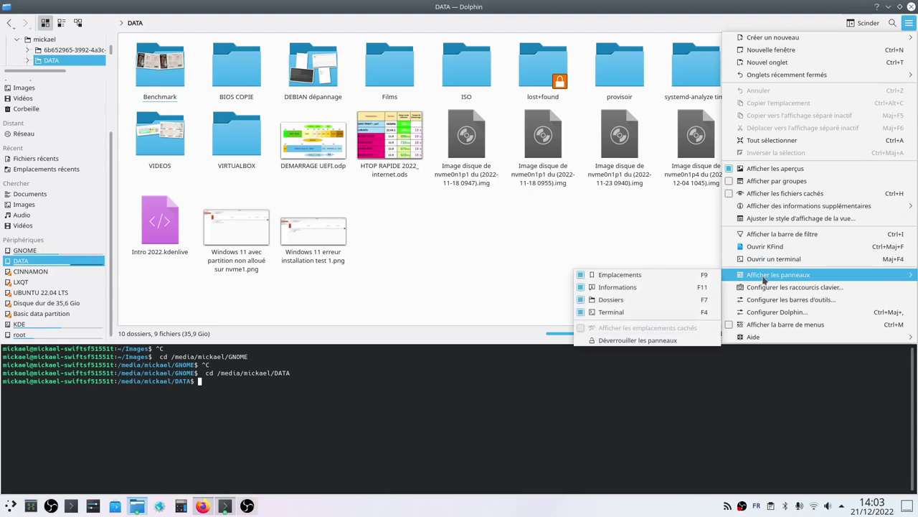
click(626, 311)
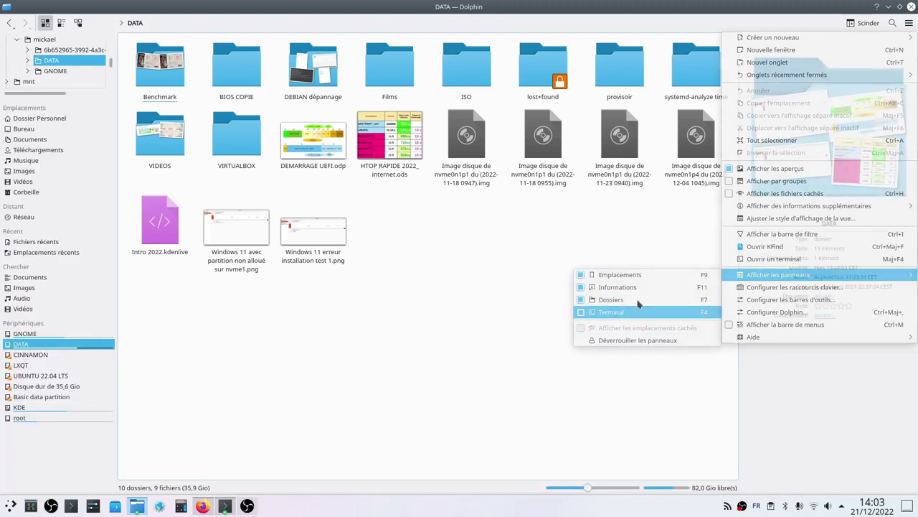
click(909, 24)
mouse_move(763, 278)
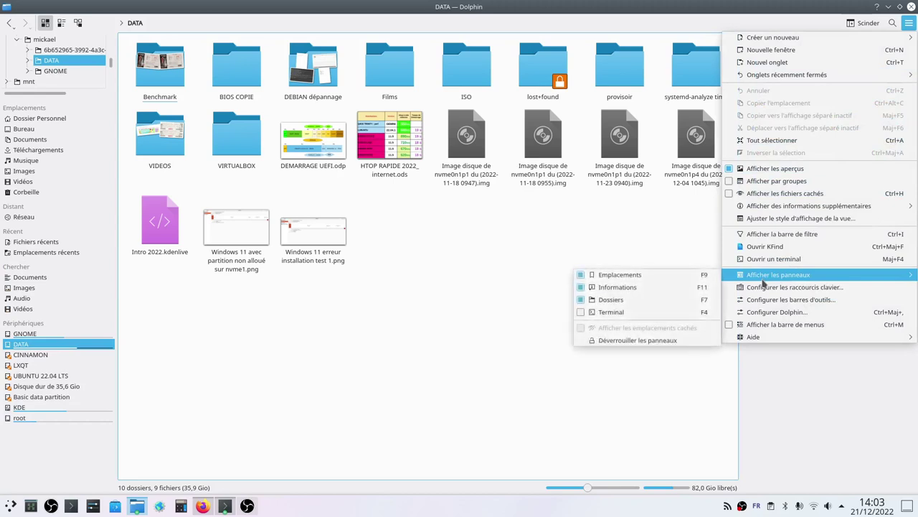
click(610, 299)
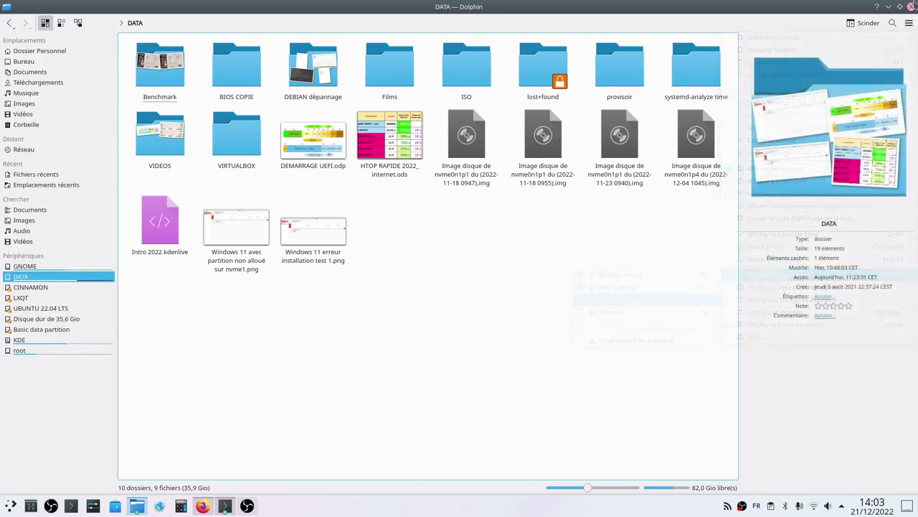
click(909, 23)
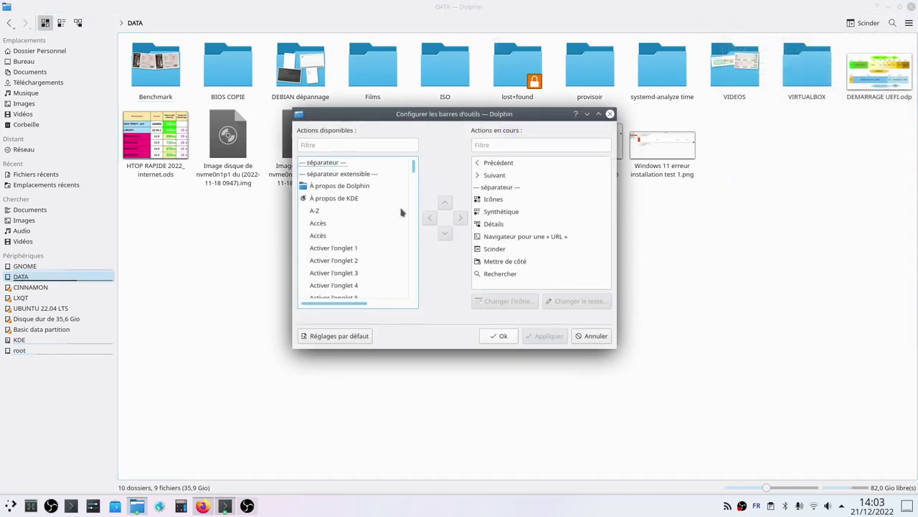
Step: Add the Couper action to the end of Dolphin's toolbar and apply the toolbar configuration
scroll(357, 262, down, 8)
scroll(351, 250, down, 2)
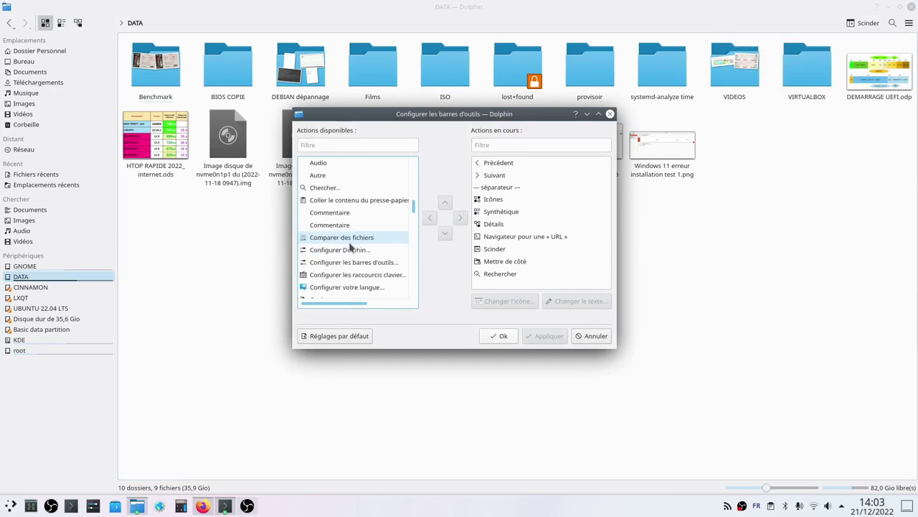
scroll(351, 247, down, 3)
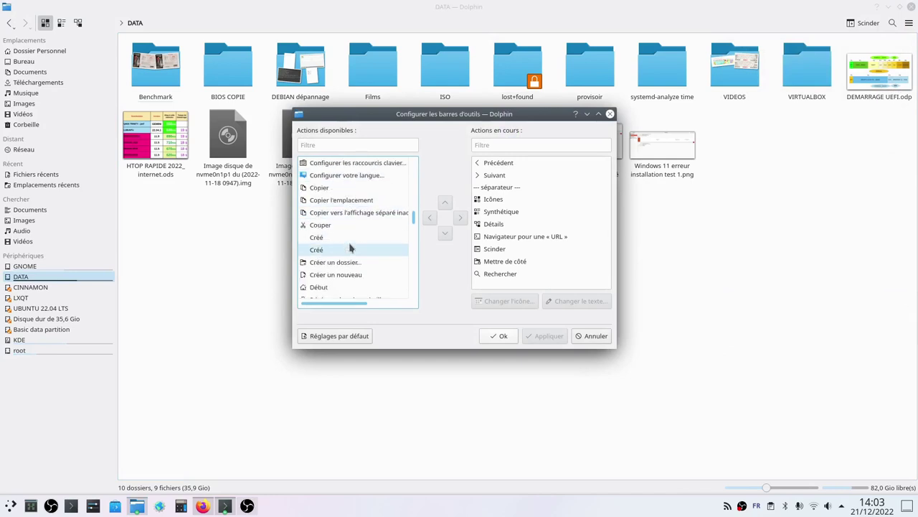
click(337, 225)
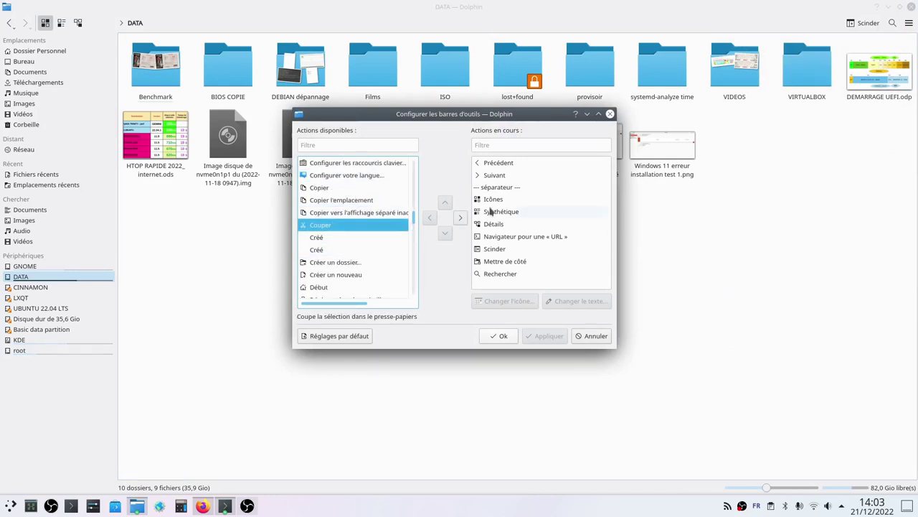
click(461, 218)
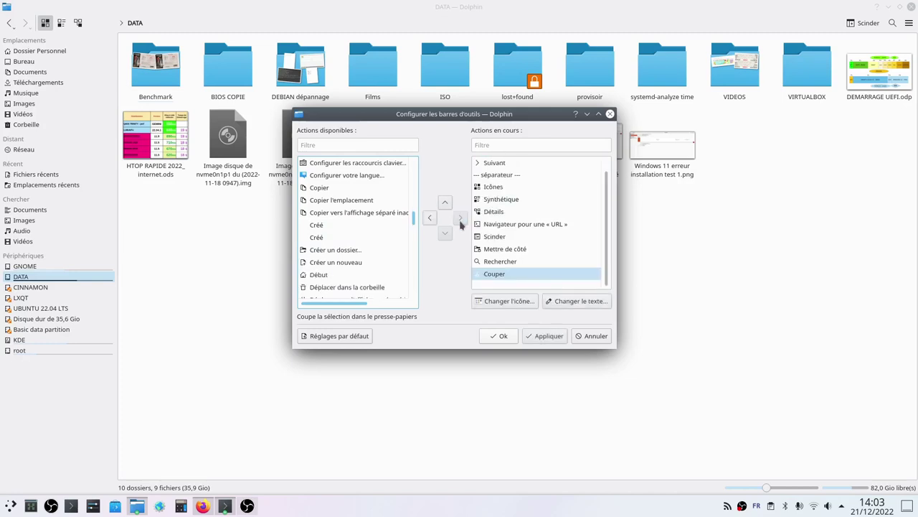
click(547, 343)
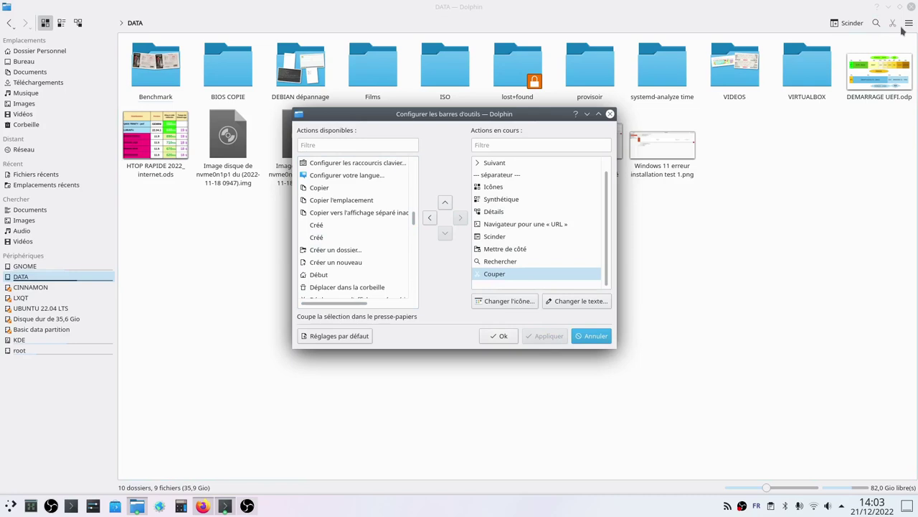
click(500, 337)
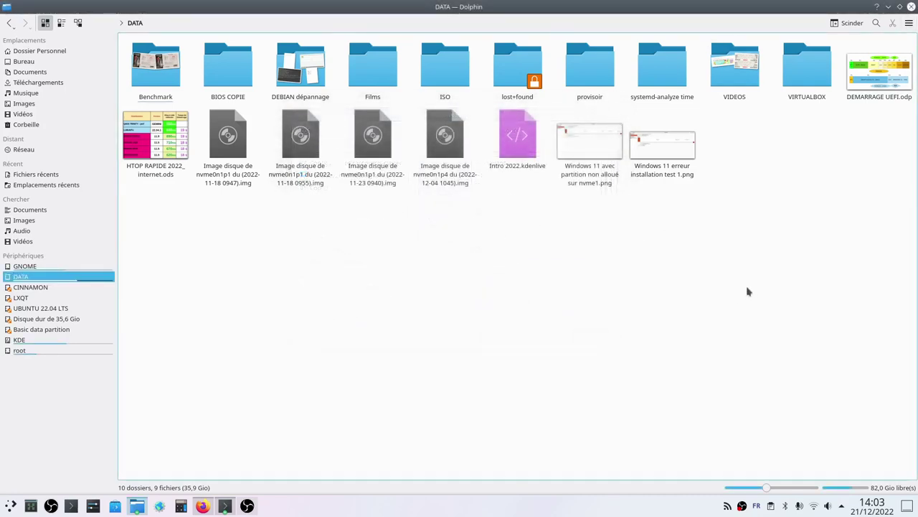
Step: Open Dolphin's preferences and review the Aperçus, Confirmations and Barre d'état options of the general settings
click(908, 23)
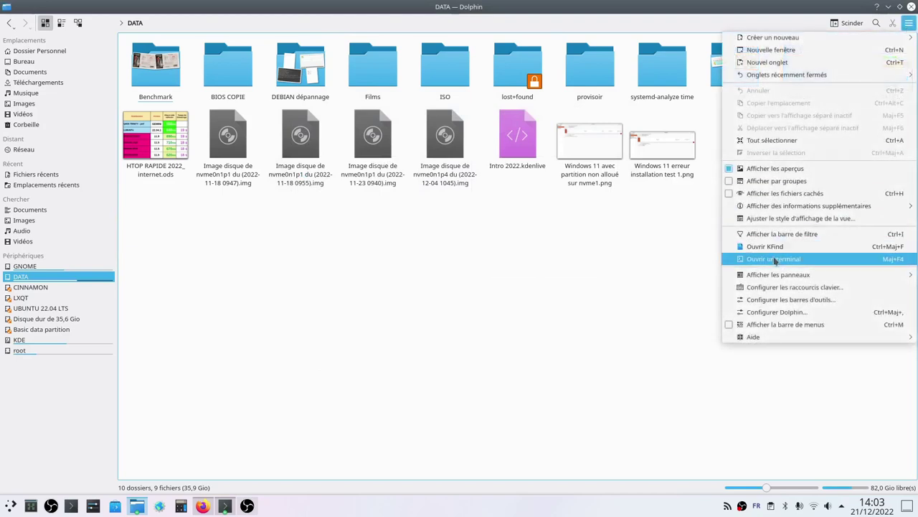
click(782, 314)
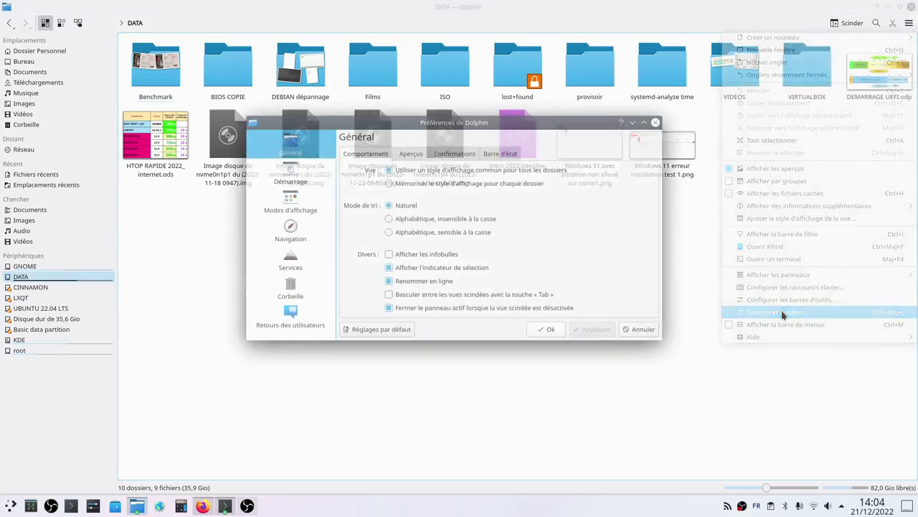
click(412, 155)
click(454, 155)
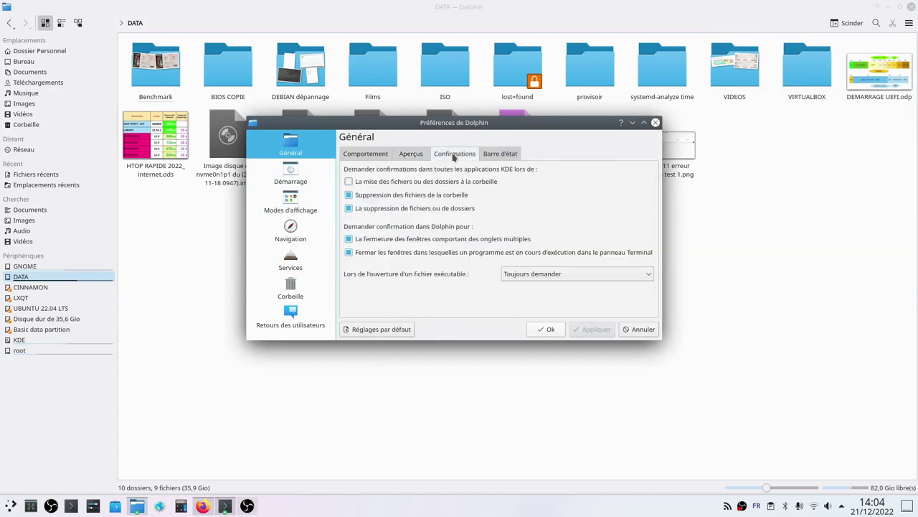
click(499, 155)
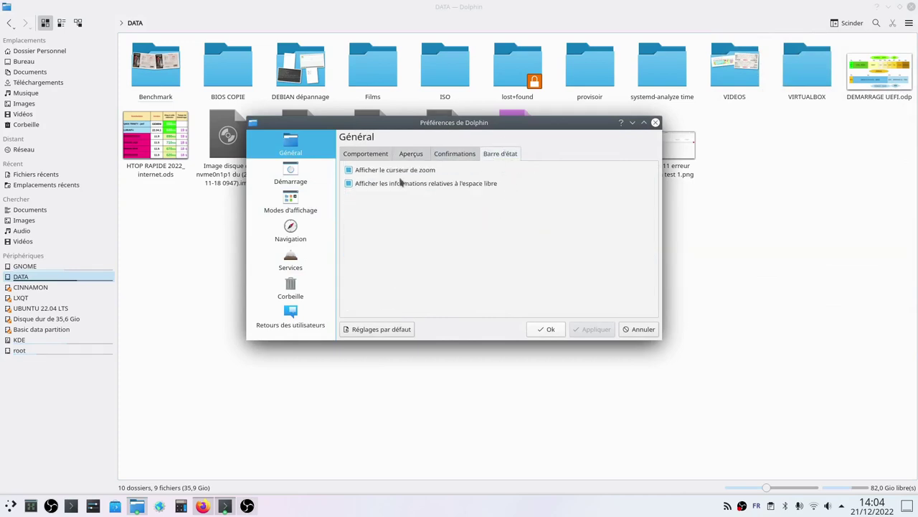
Step: Enlarge the preferences window and review the Démarrage, Modes d'affichage, Navigation and Services settings
click(299, 181)
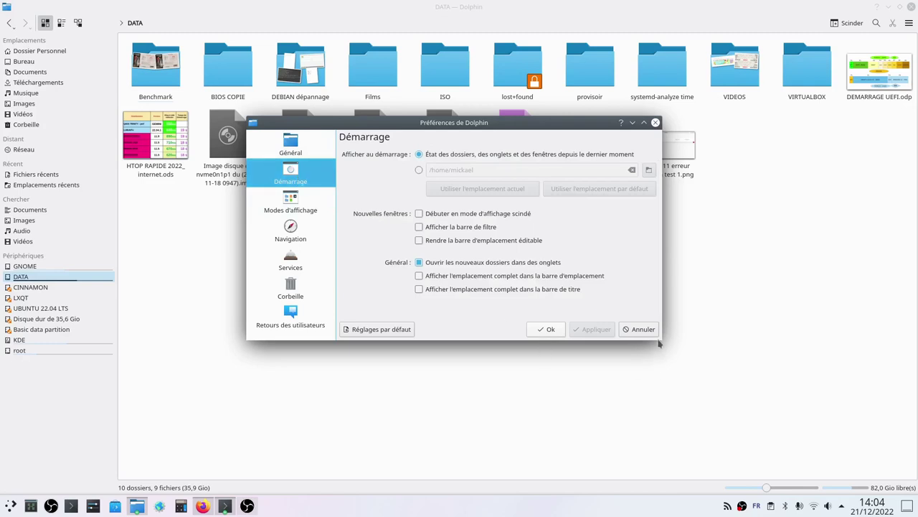
drag(664, 343, 746, 443)
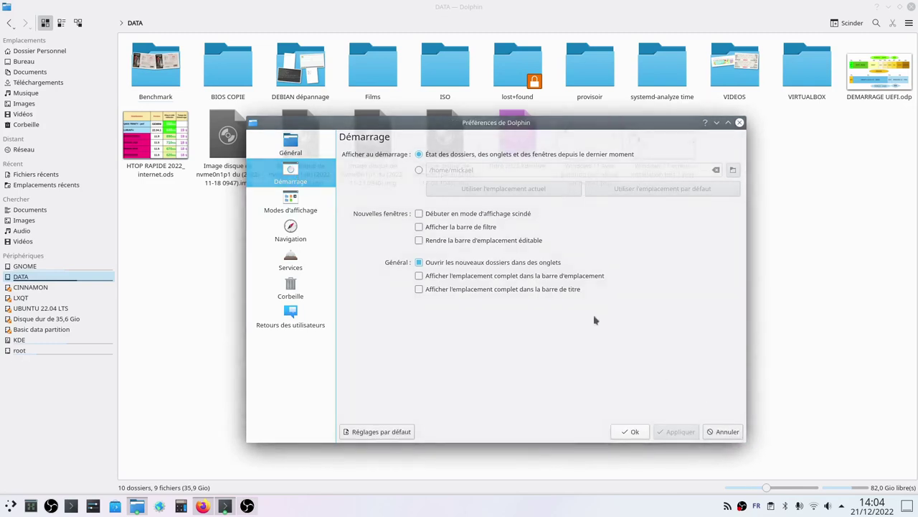
click(308, 203)
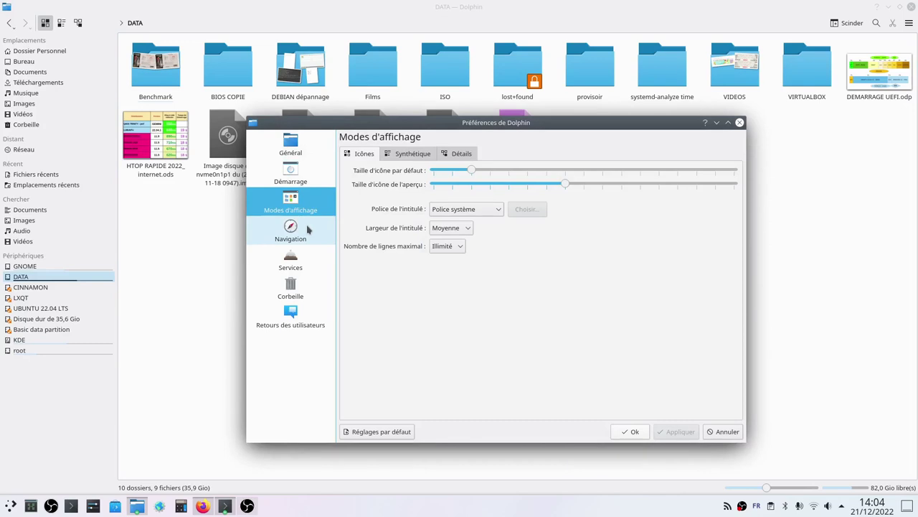
click(295, 231)
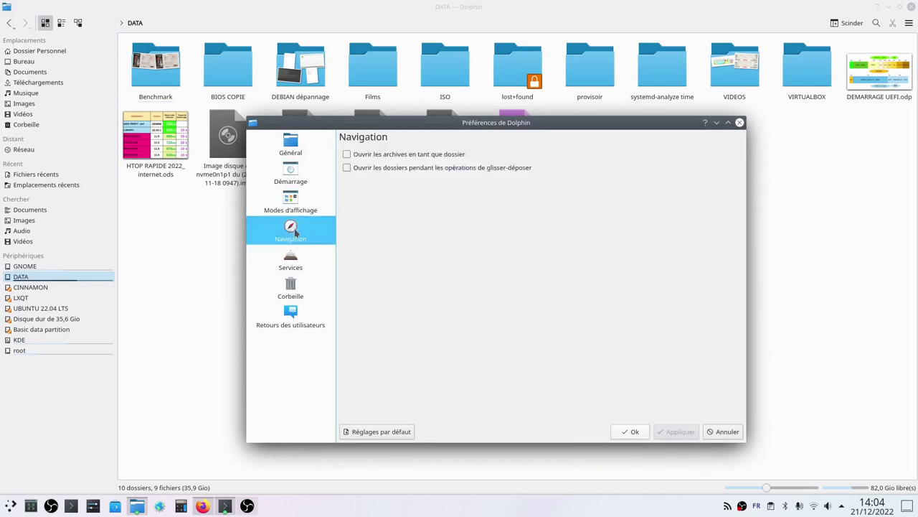
click(300, 263)
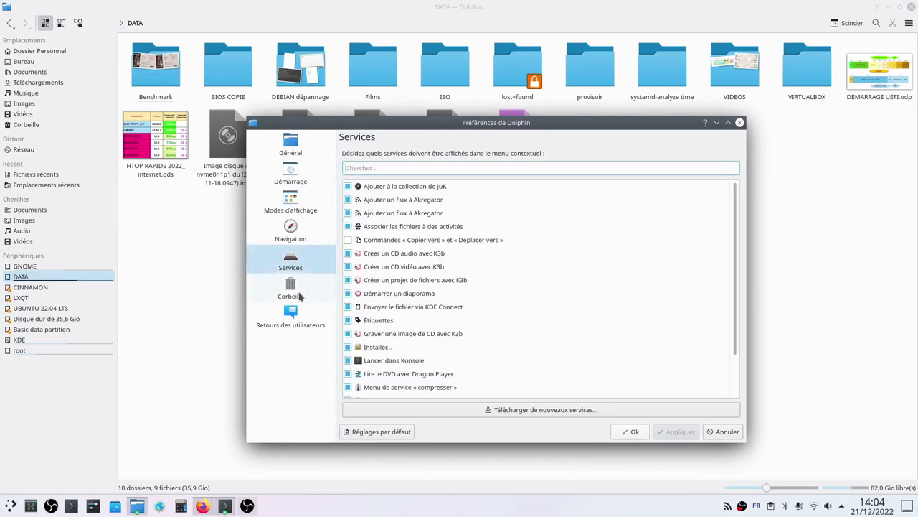
Step: Review the Corbeille and Retours des utilisateurs preferences, look over the Images folder, and close Dolphin
click(300, 291)
click(297, 325)
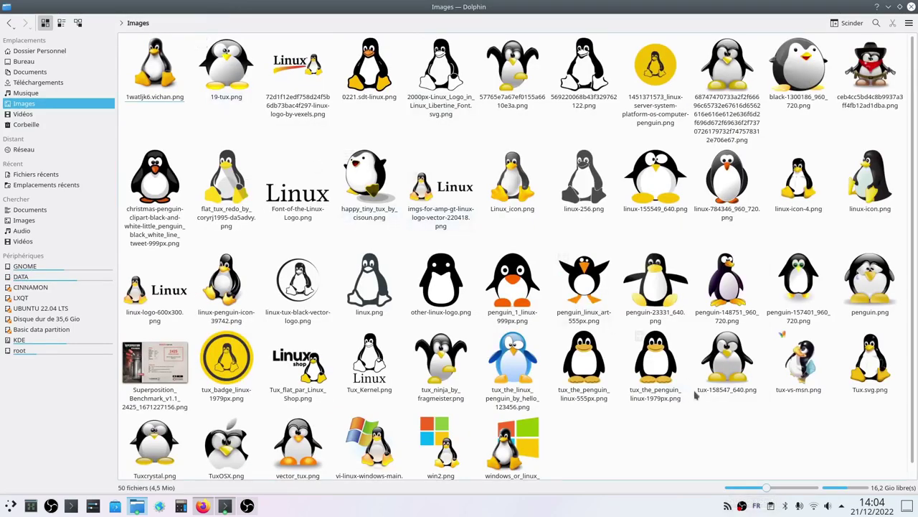
mouse_move(765, 489)
mouse_down()
mouse_move(801, 493)
mouse_move(757, 488)
mouse_move(783, 490)
mouse_move(764, 485)
mouse_up()
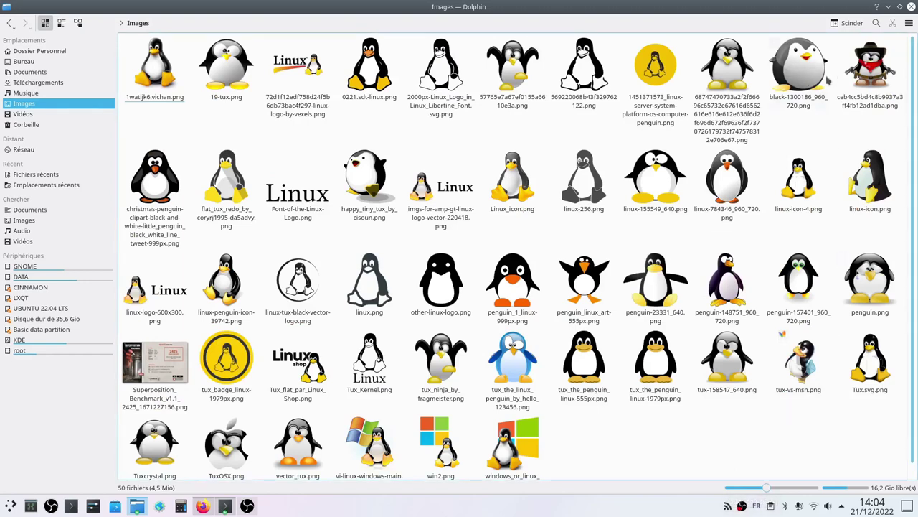
click(912, 6)
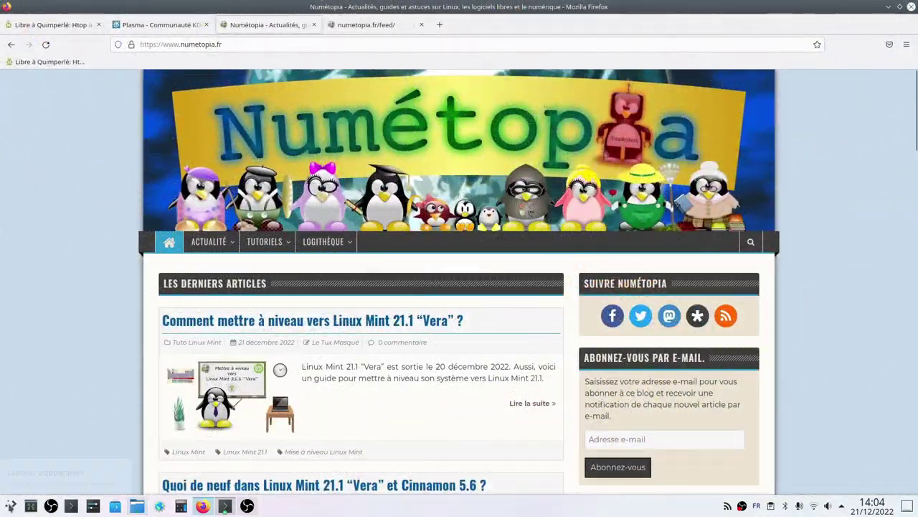
Step: Browse the application launcher's favourites and Utilitaires category, and start the Spectacle screenshot utility
click(10, 506)
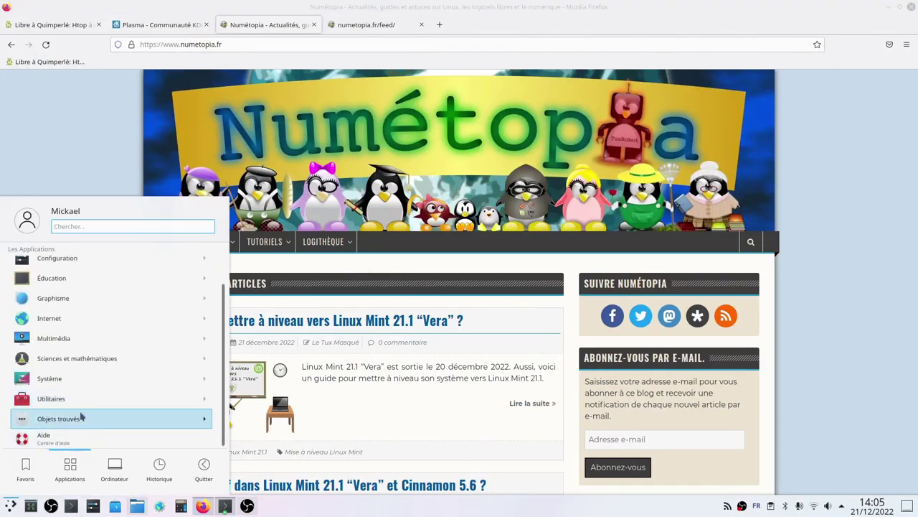
click(86, 400)
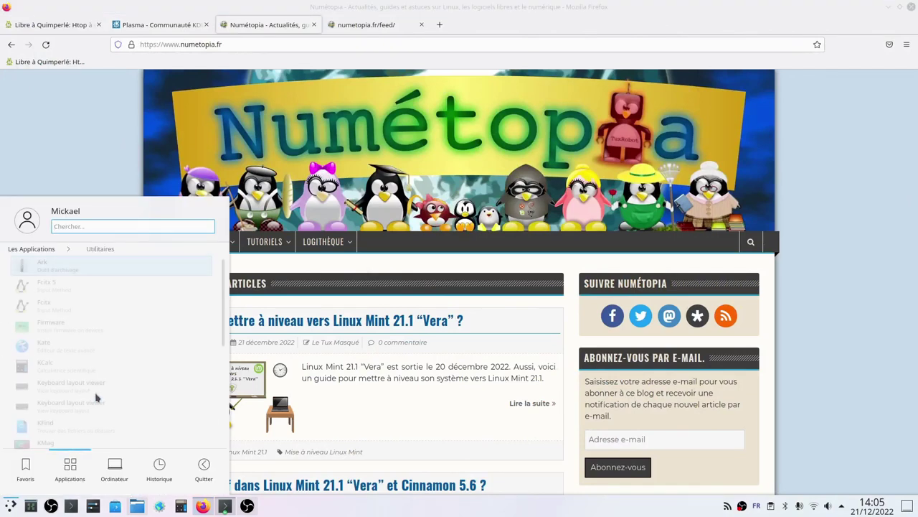
click(25, 470)
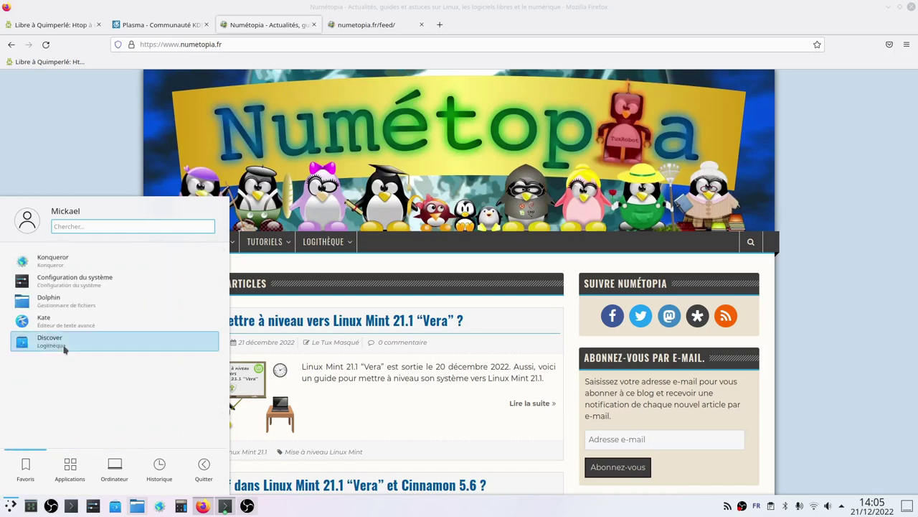
click(100, 482)
click(78, 472)
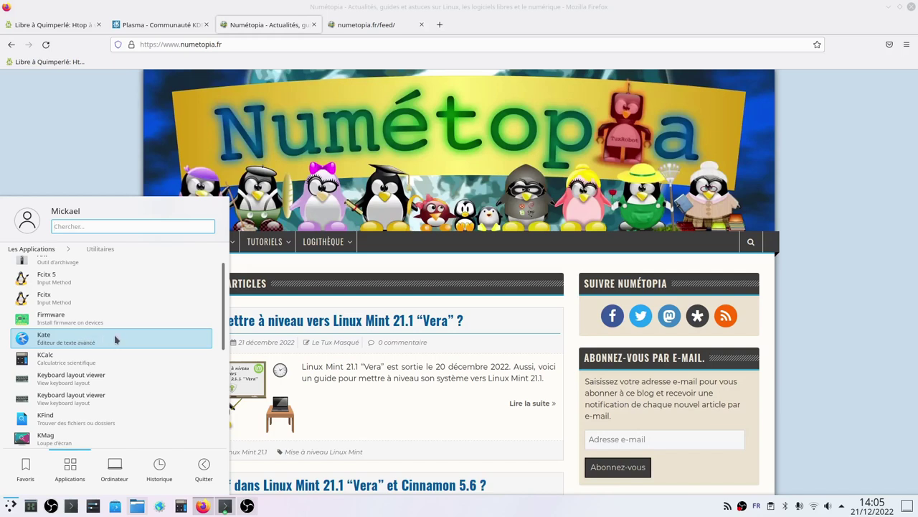
scroll(111, 412, down, 5)
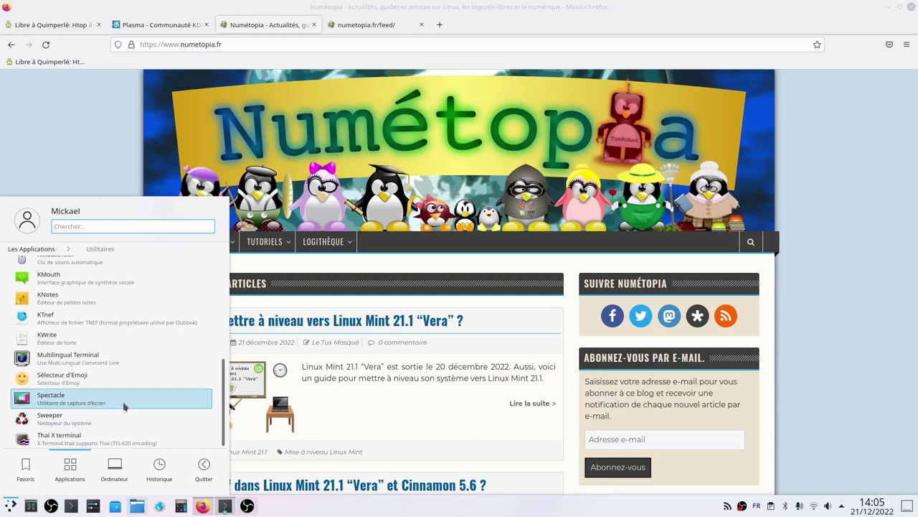
click(123, 407)
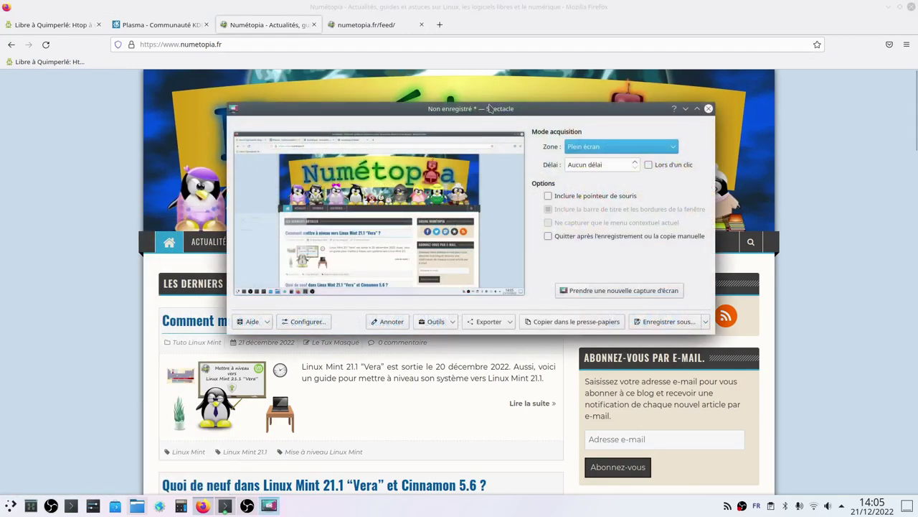
Step: Review Spectacle's capture zone choices, take another full-screen capture, and close Spectacle without saving
drag(490, 108, 468, 176)
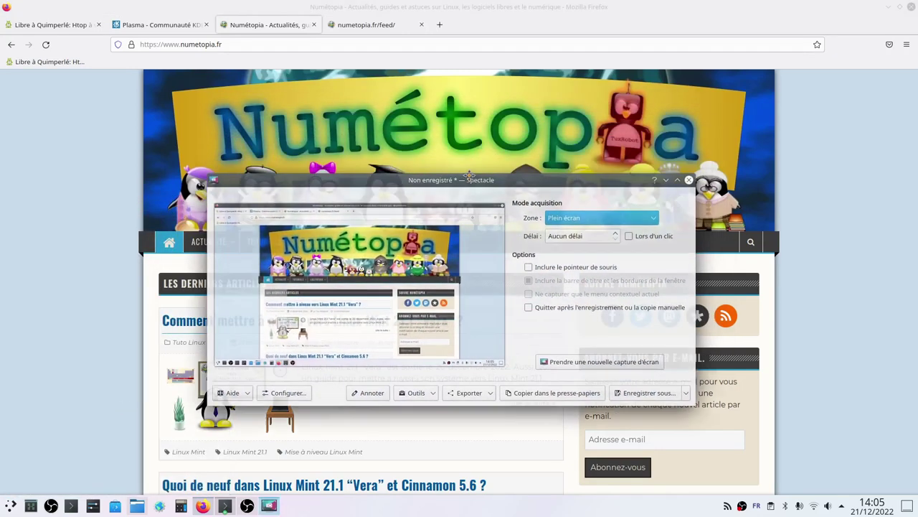
click(599, 219)
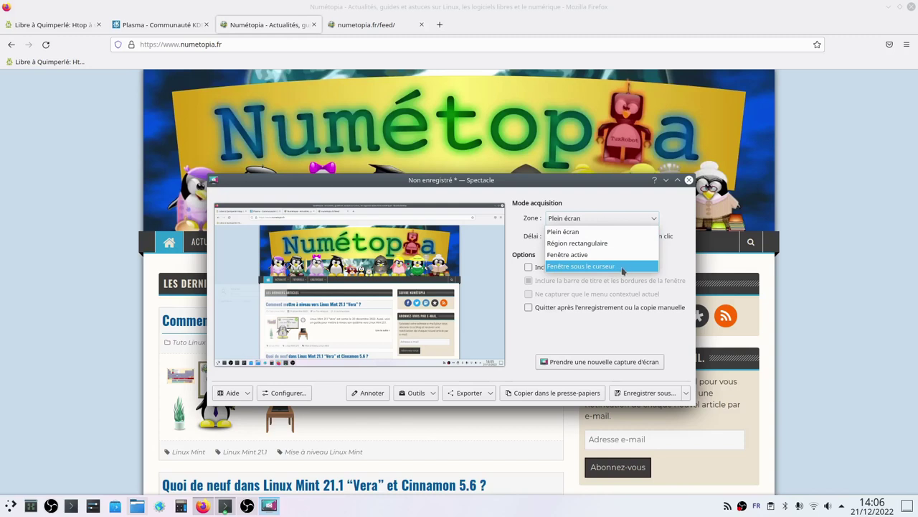
click(690, 182)
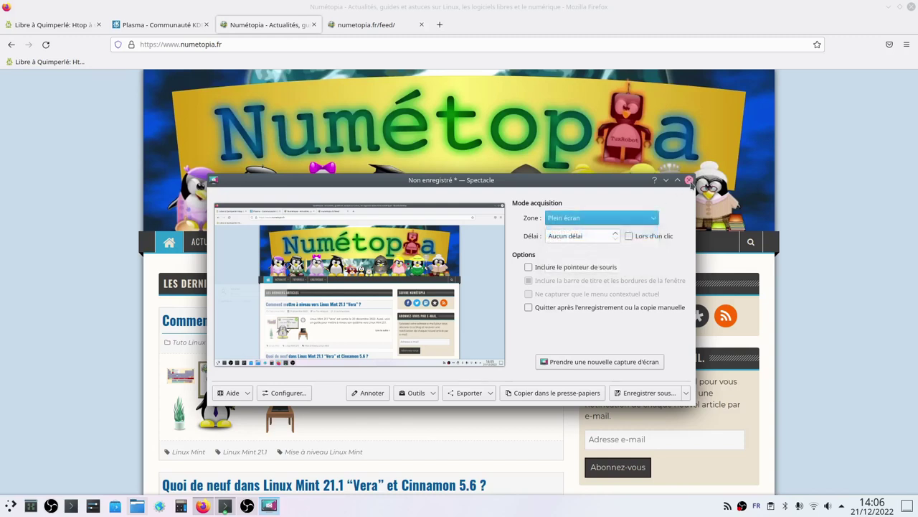
click(689, 180)
key(Print)
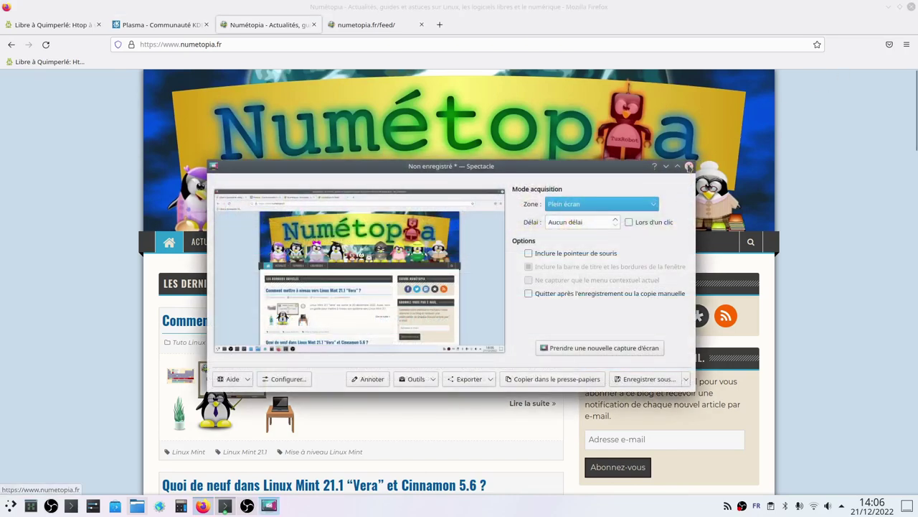
click(689, 166)
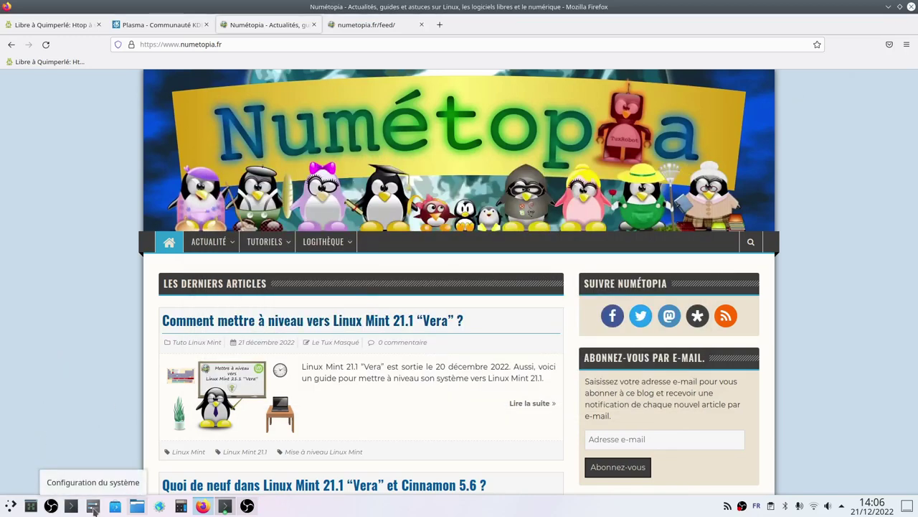
Step: Open Configuration du système and apply the Brise sombre global theme
click(92, 506)
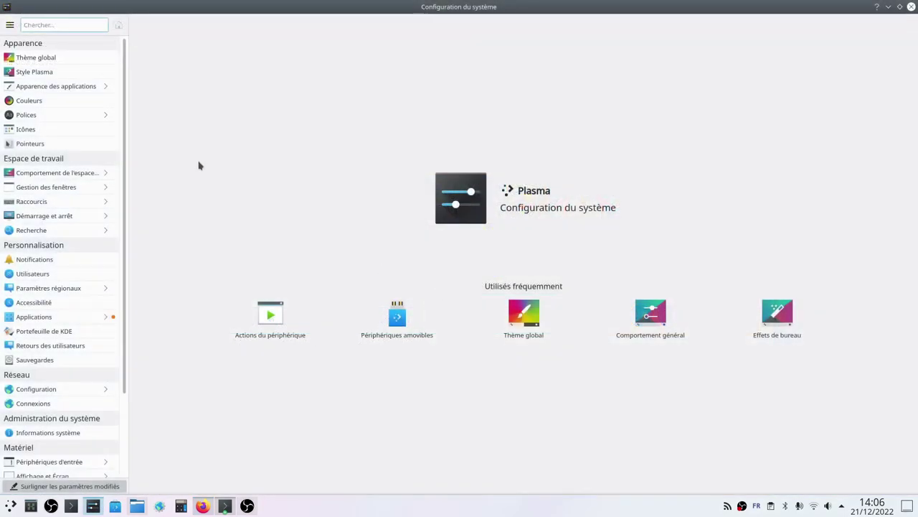
click(56, 61)
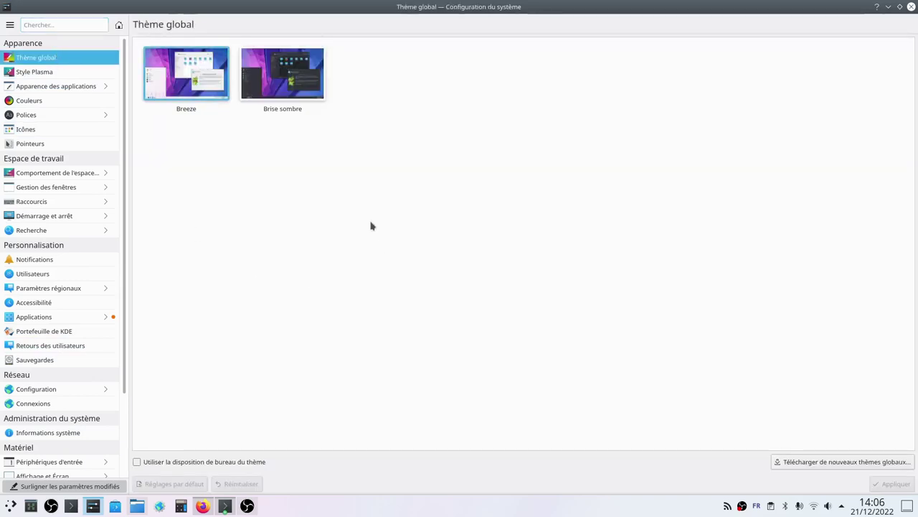
click(290, 83)
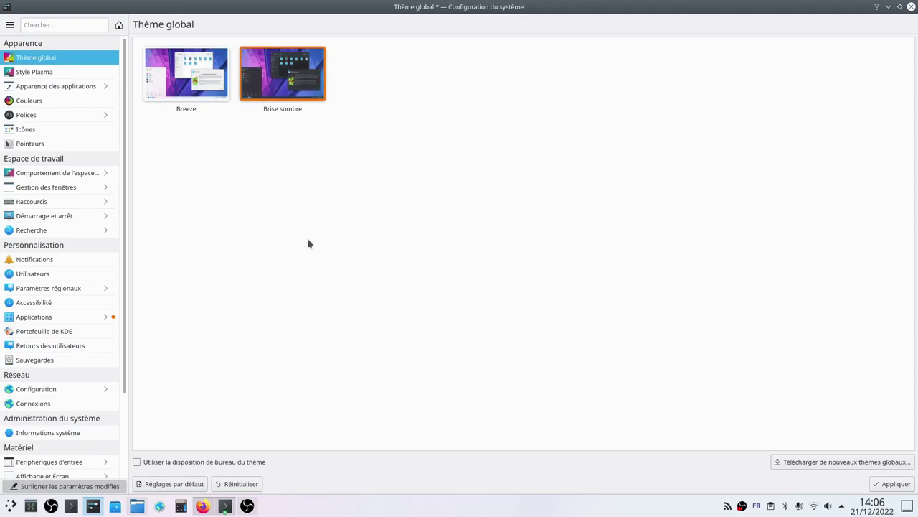
click(885, 485)
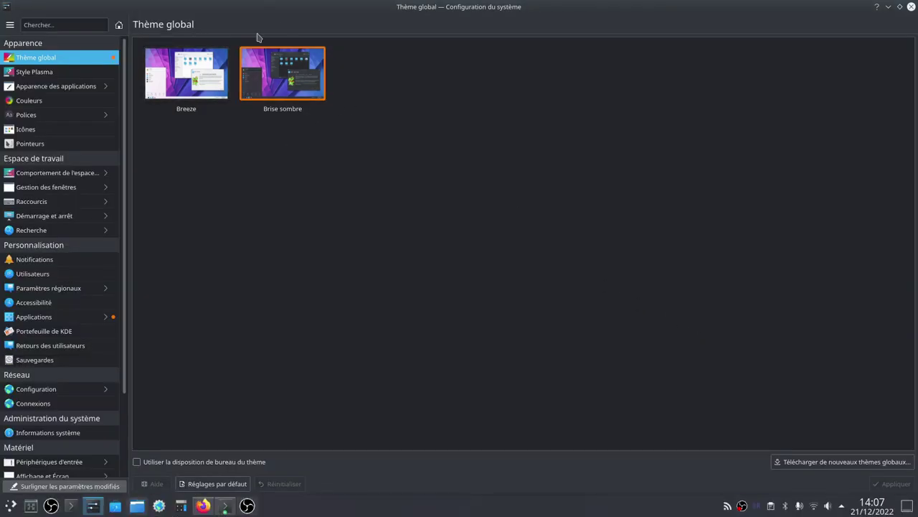
Step: Switch the highlighting of modified settings off and on again, and apply the Breeze global theme
click(46, 488)
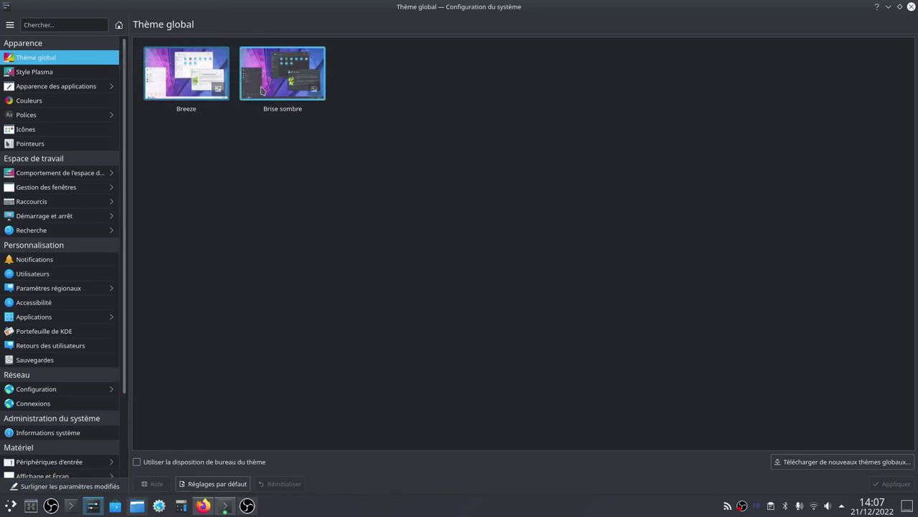
click(99, 485)
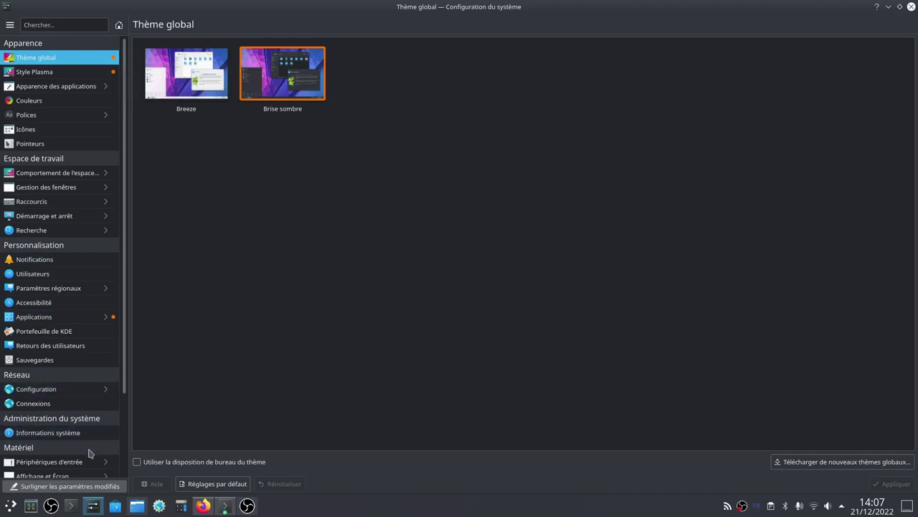
click(192, 75)
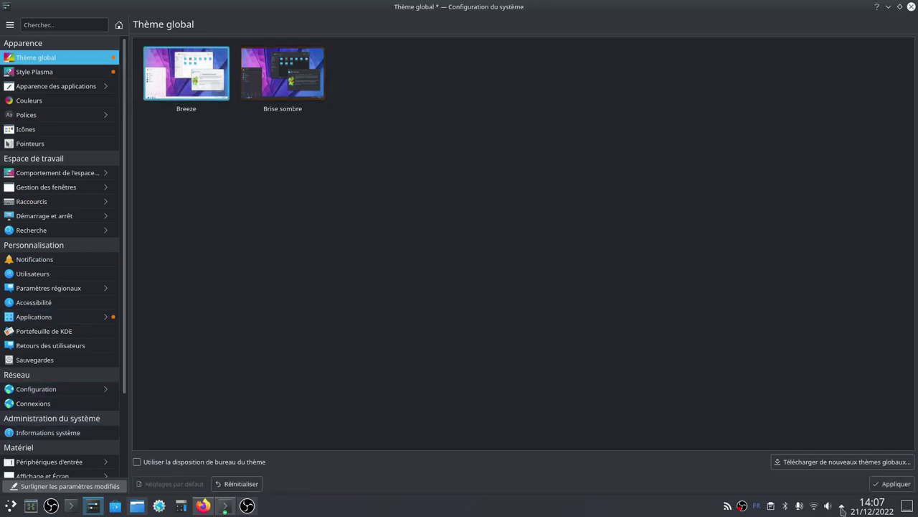
click(892, 486)
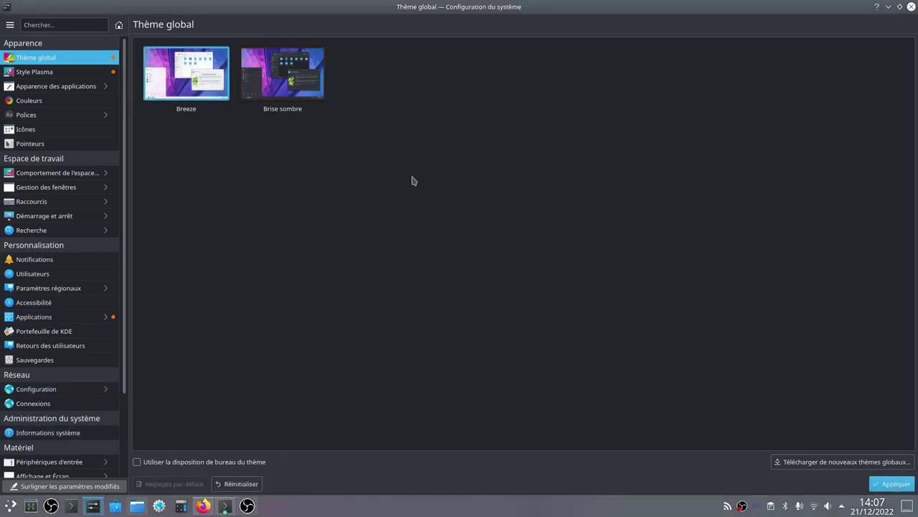
Step: Review the Style Plasma, Apparence des applications, Couleurs, Polices, Icônes and Pointeurs settings
click(79, 73)
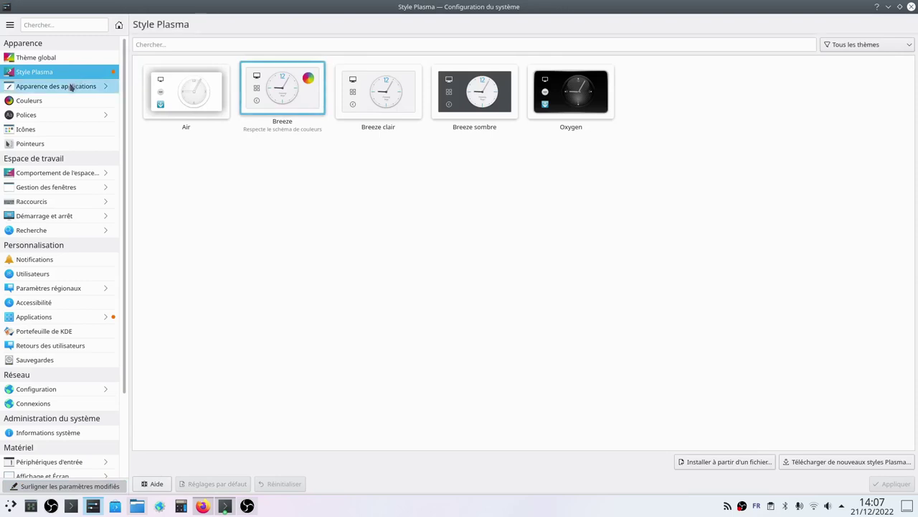
click(71, 87)
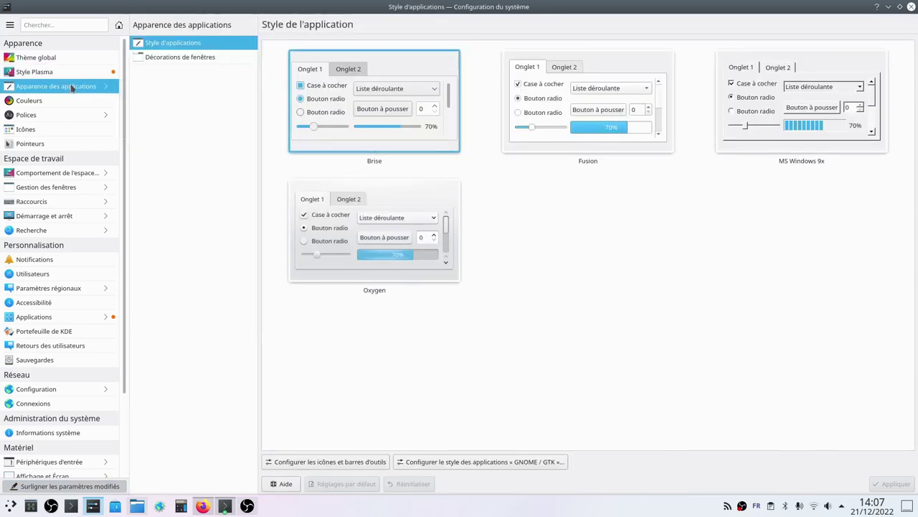
click(64, 102)
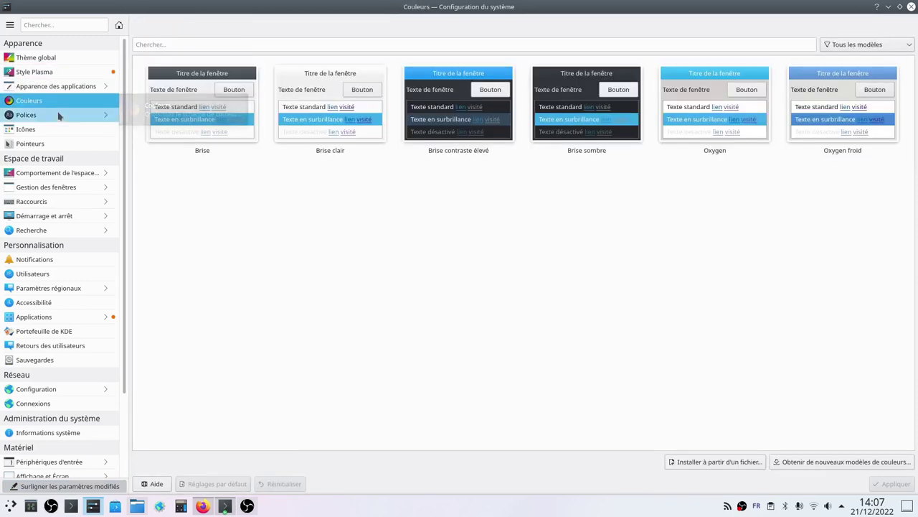
click(59, 116)
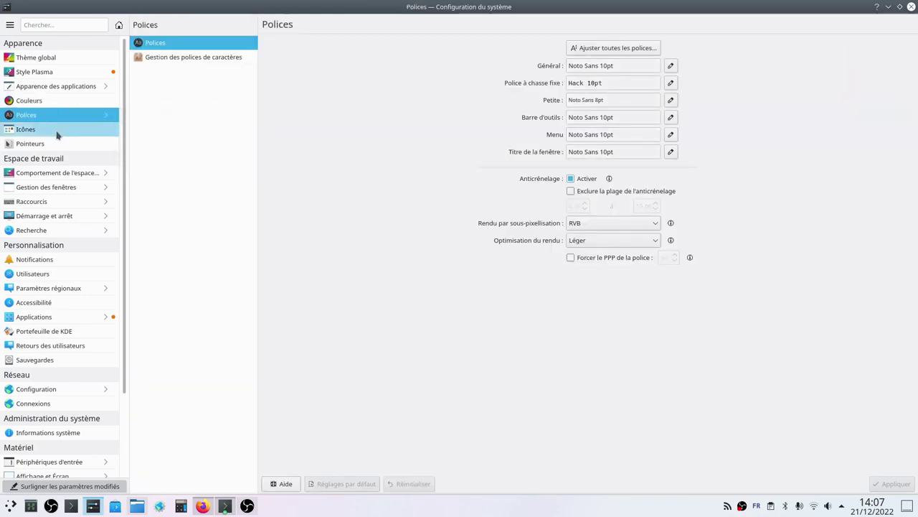
click(57, 133)
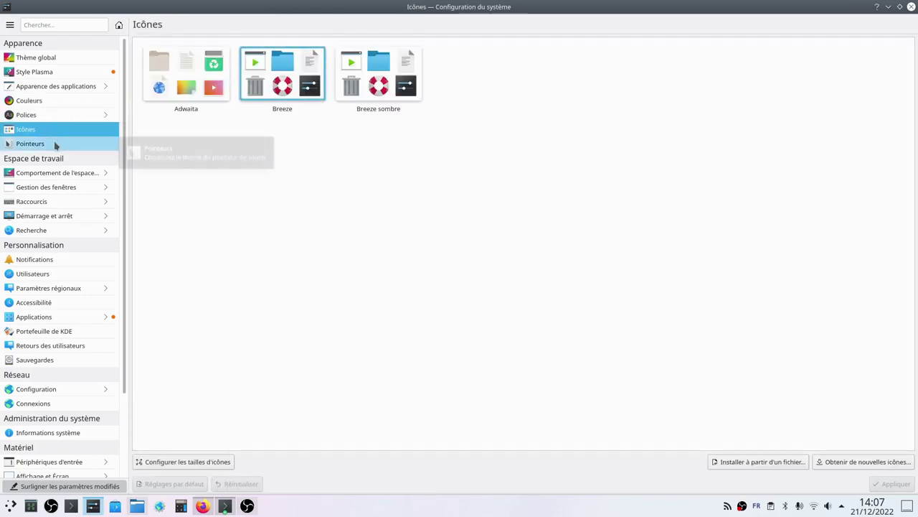
click(55, 145)
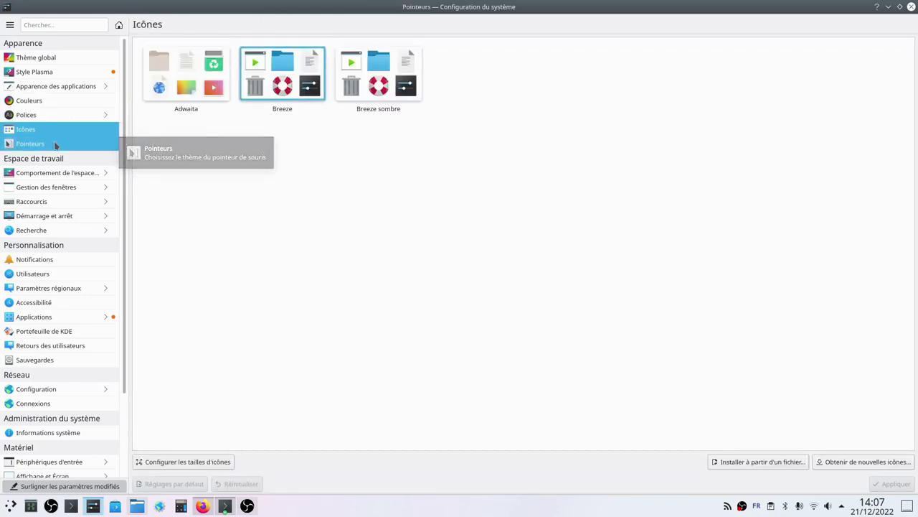
Step: Set the animation speed in the workspace's Comportement général settings slightly slower than the midpoint and apply the change
click(69, 177)
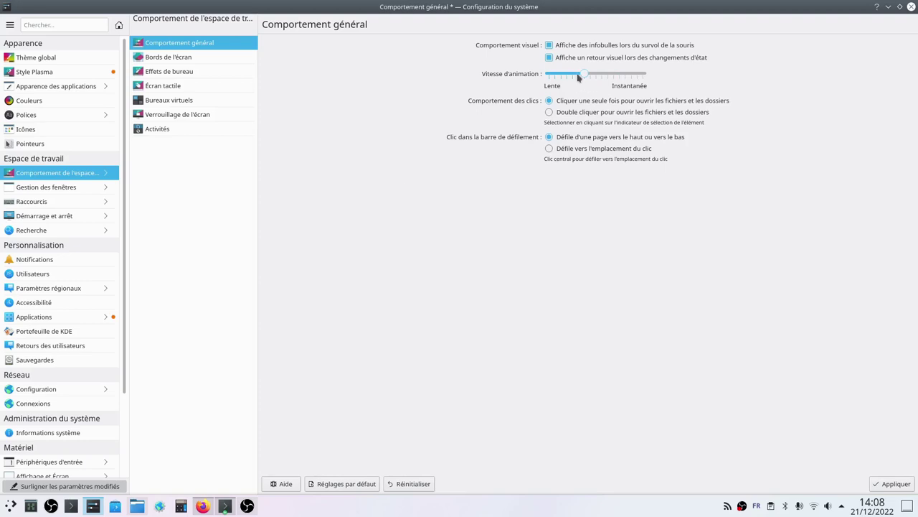
mouse_move(585, 76)
mouse_down()
mouse_move(611, 77)
mouse_move(576, 78)
mouse_move(603, 77)
mouse_move(585, 77)
mouse_up()
click(162, 56)
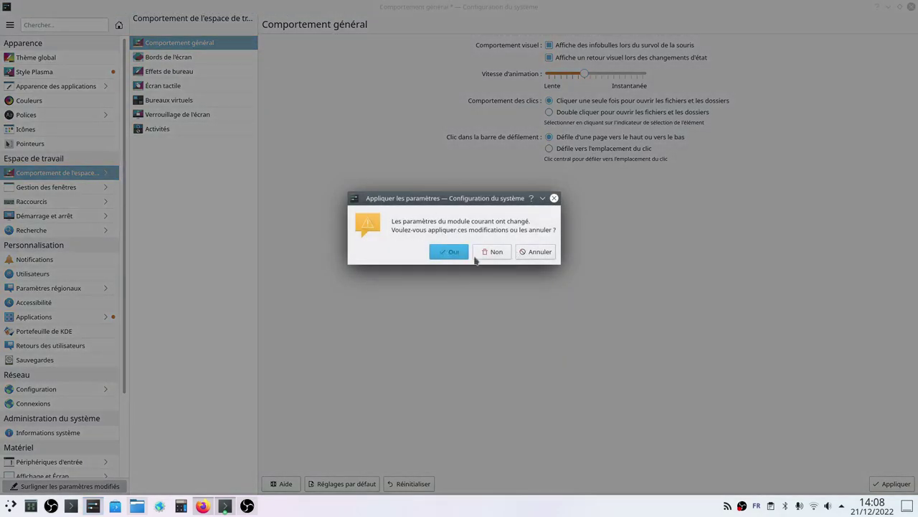
click(536, 252)
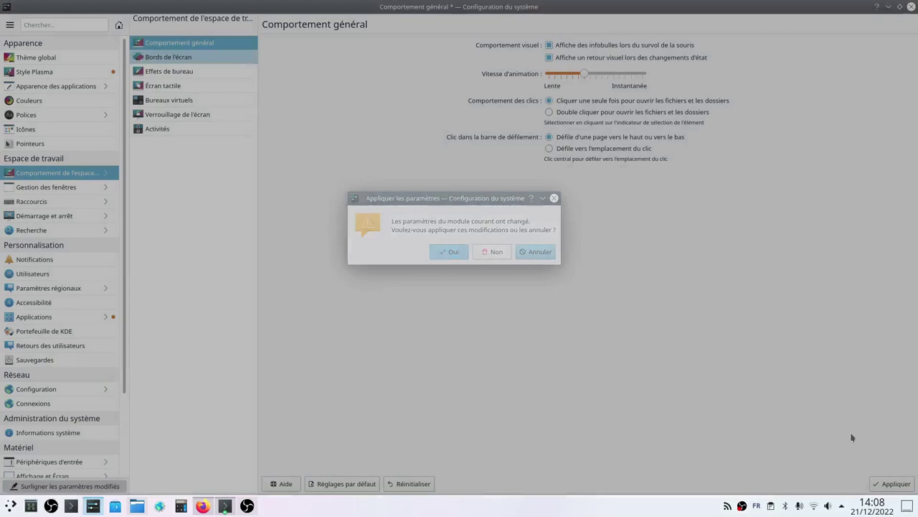
click(892, 485)
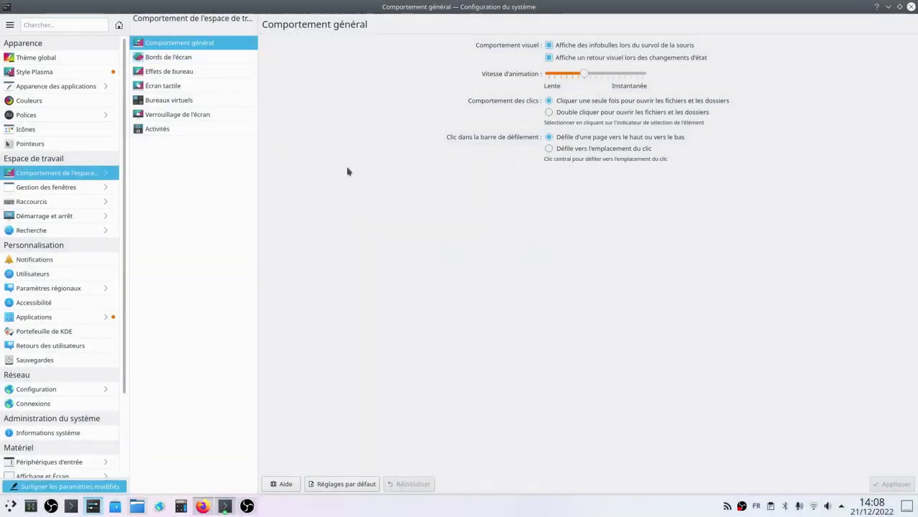
Step: In the Bords de l'écran settings, choose Présentation des fenêtres - Tous les bureaux for the screen's upper-left corner
click(177, 60)
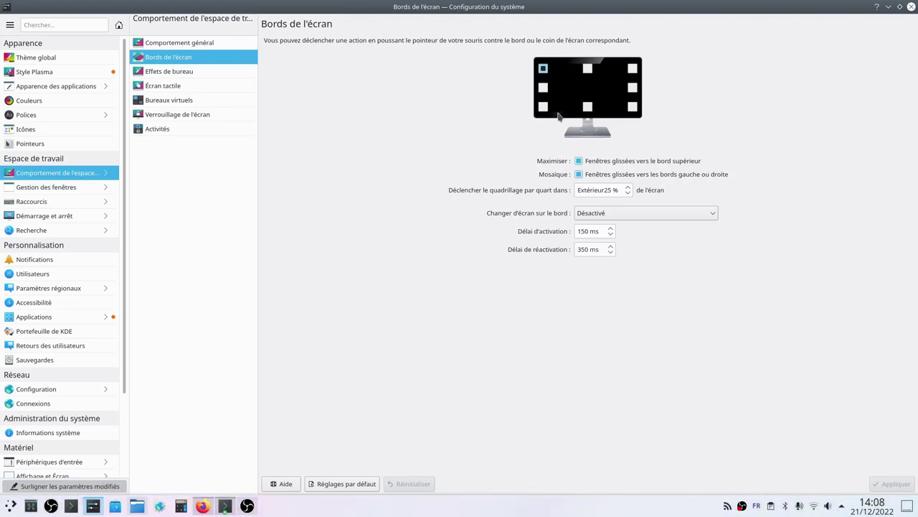
click(543, 69)
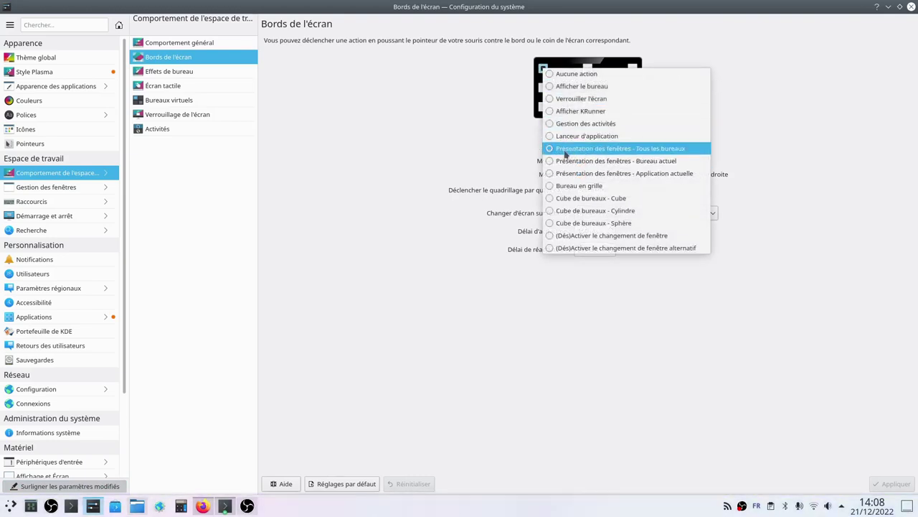
click(567, 152)
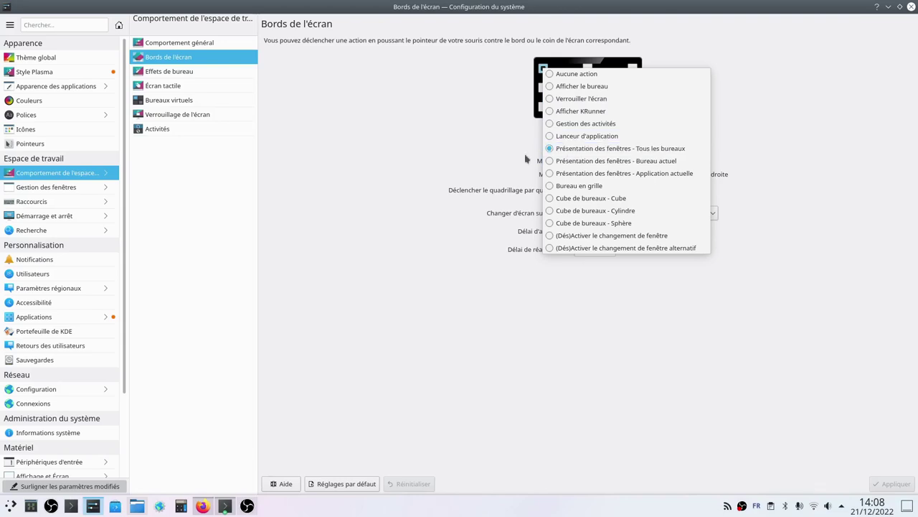
Step: Trigger the windows overview from the screen's upper-left corner and return to the Bords de l'écran settings window
click(368, 184)
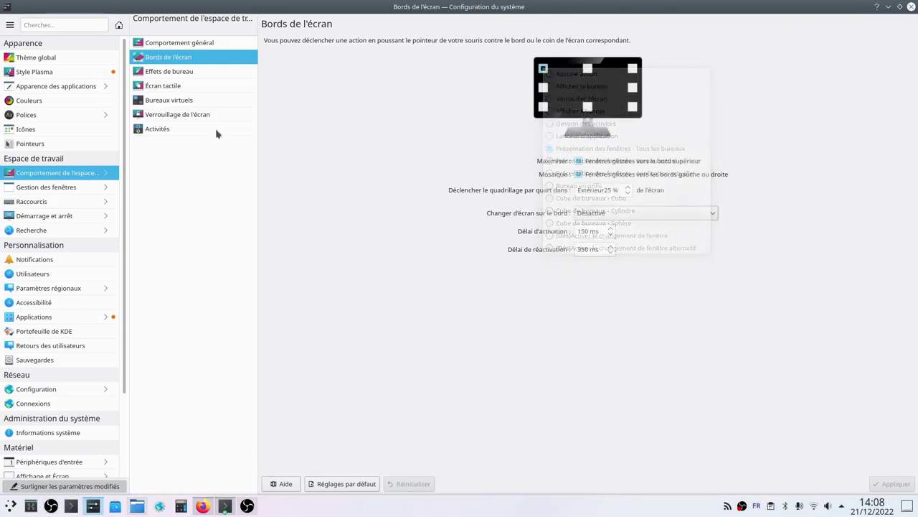
mouse_move(1, 1)
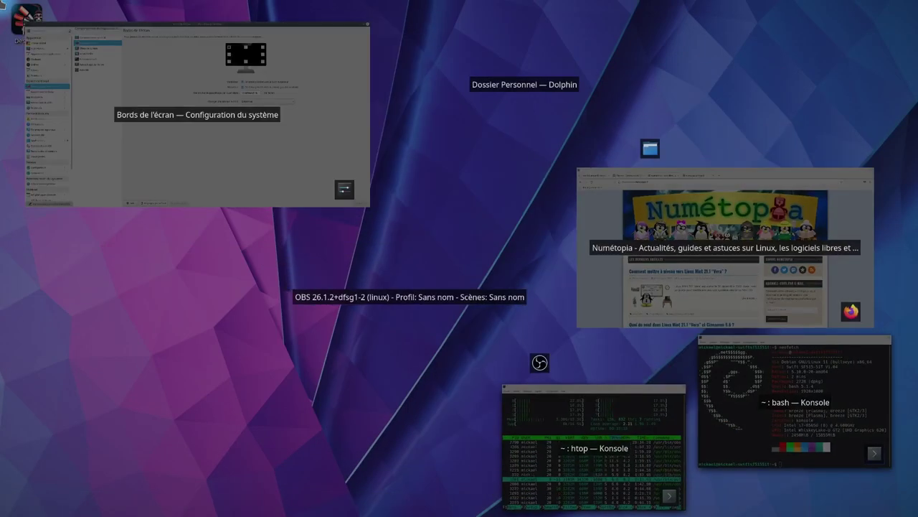
click(273, 155)
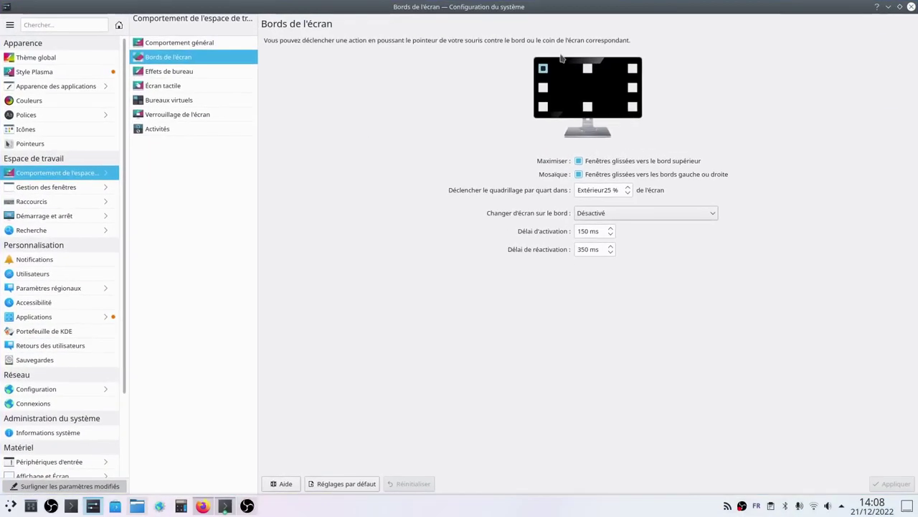
Step: Assign Afficher le bureau to the middle of the screen's left edge, apply the change and try out that edge
click(543, 94)
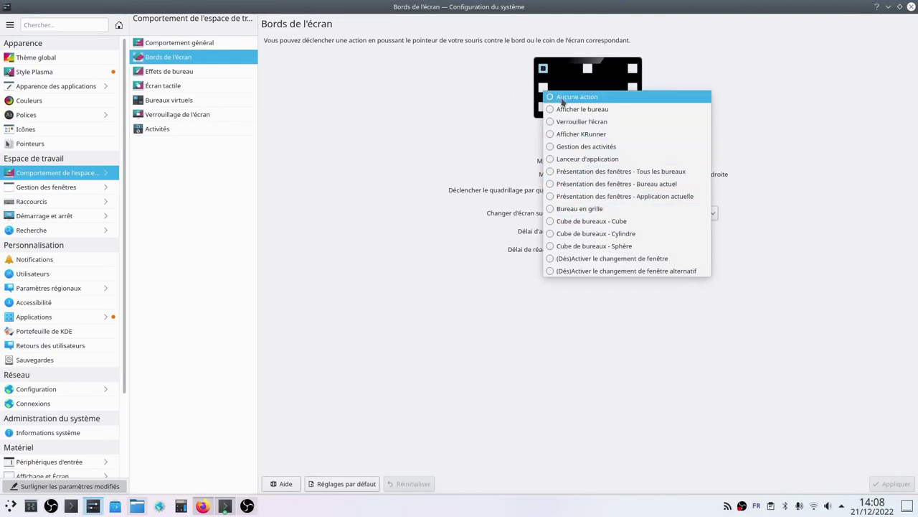
click(563, 109)
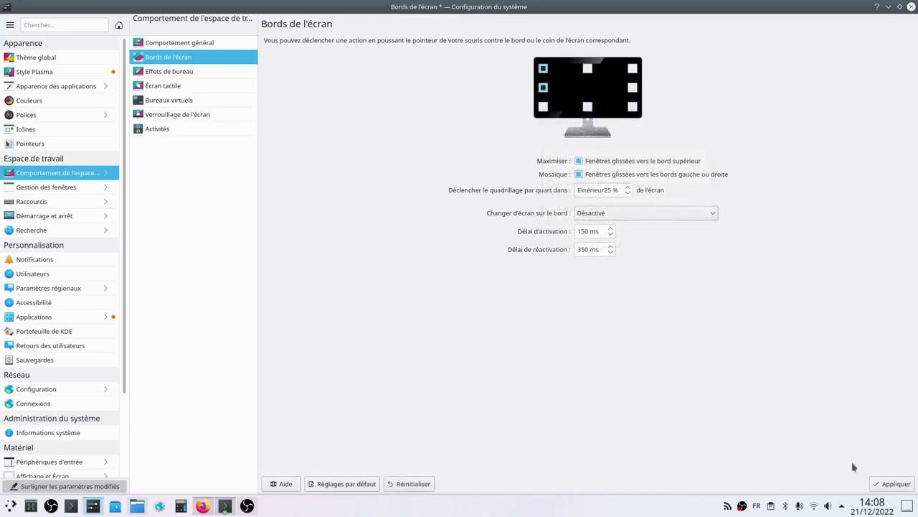
click(907, 490)
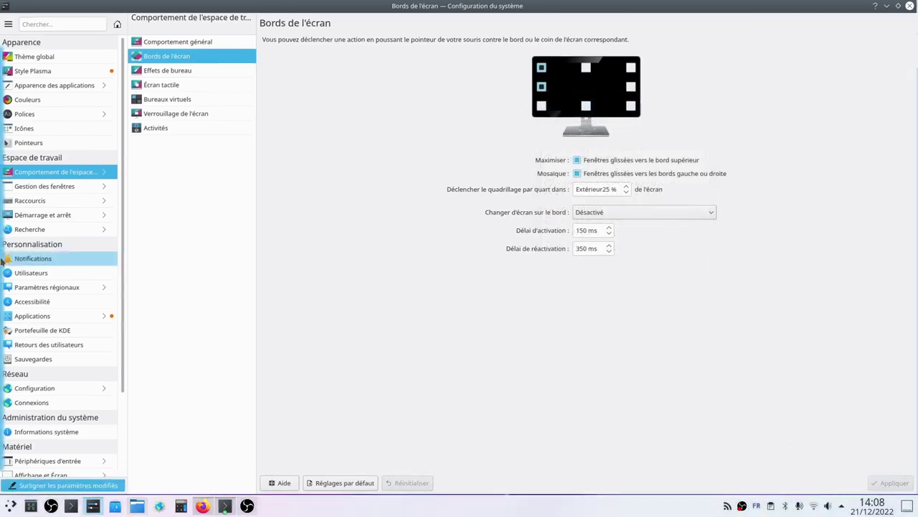
mouse_move(1, 261)
mouse_move(1, 287)
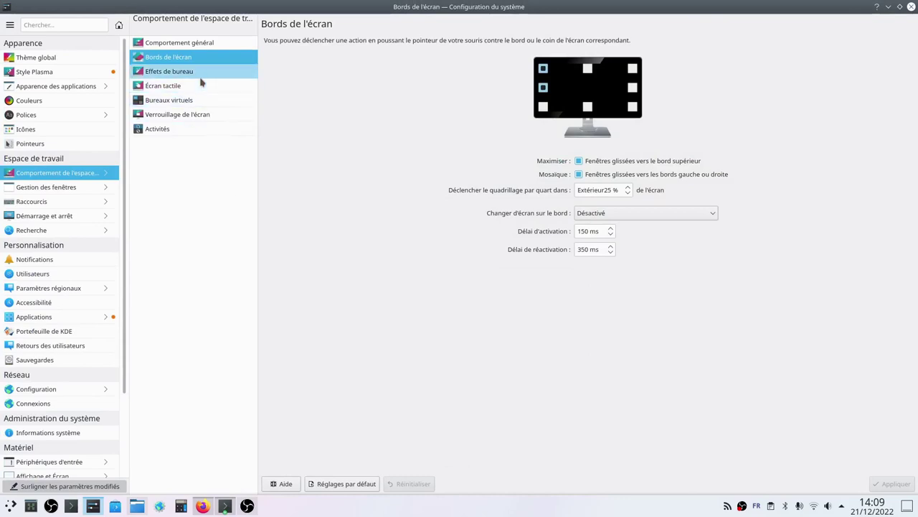
Step: Look over Comportement général, then in the Effets de bureau list turn off the Tomber en ruine effect and apply the change
click(202, 44)
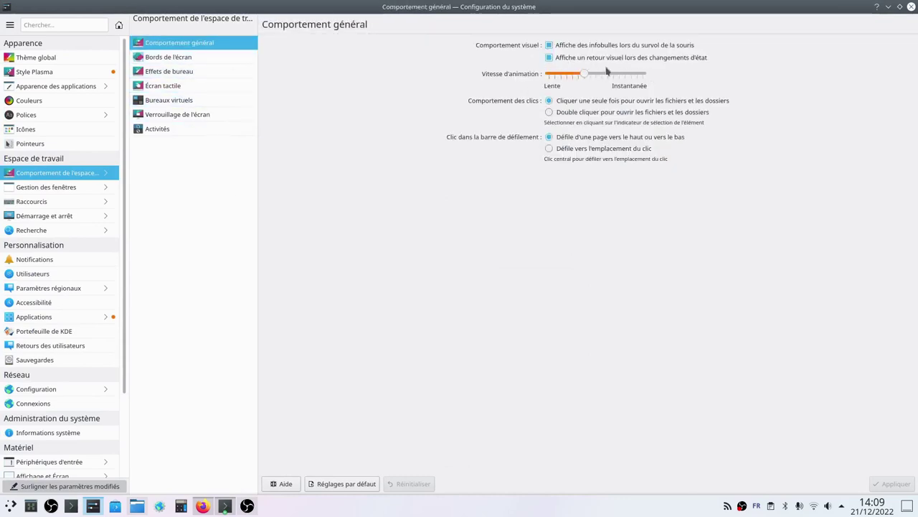
click(175, 74)
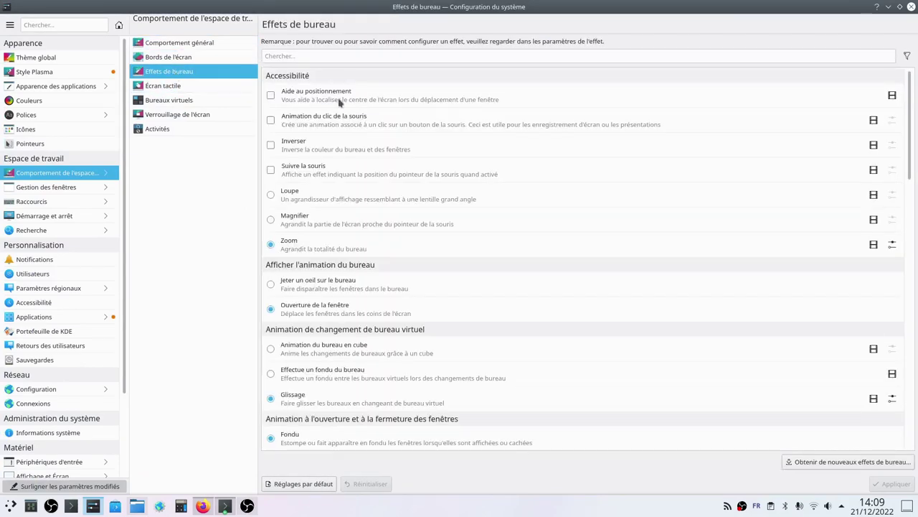
scroll(346, 201, down, 5)
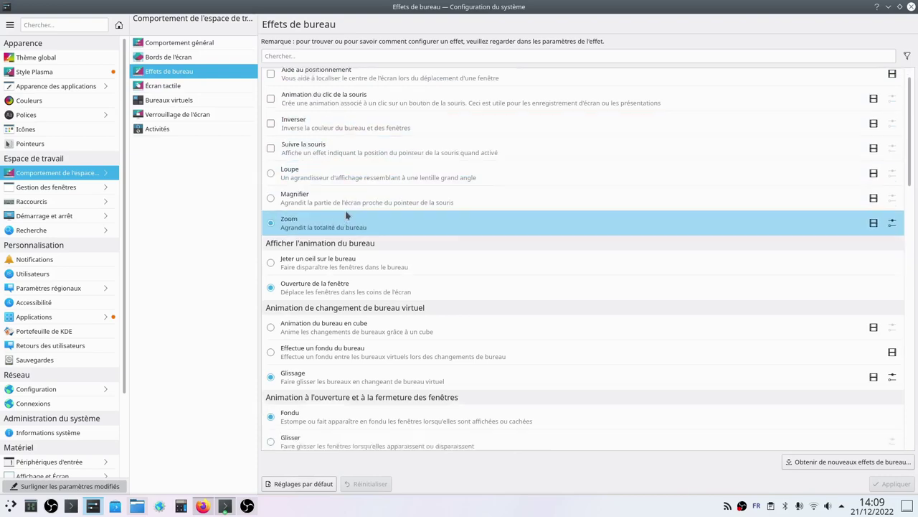
scroll(346, 214, down, 2)
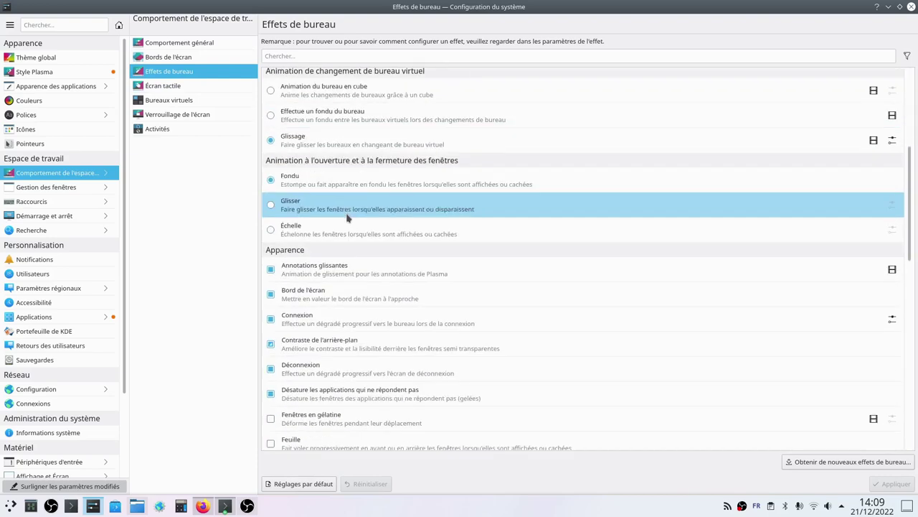
scroll(348, 215, down, 3)
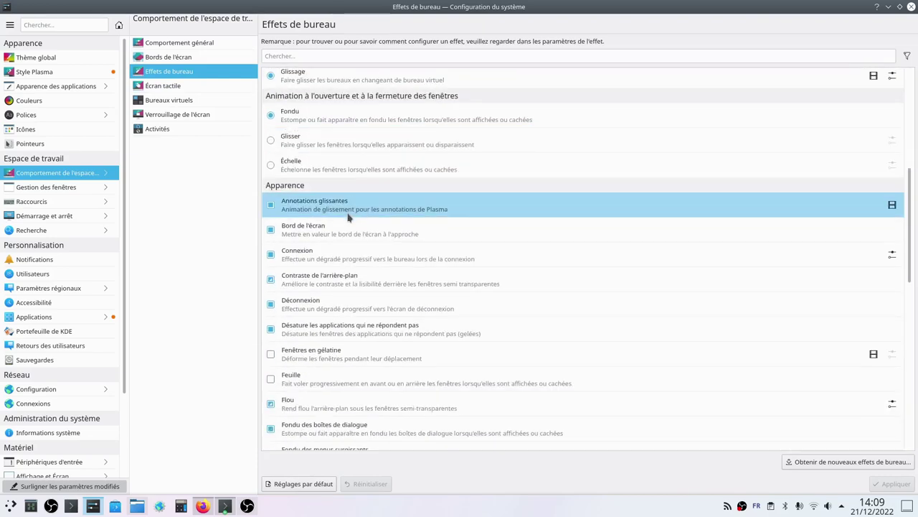
scroll(348, 216, down, 2)
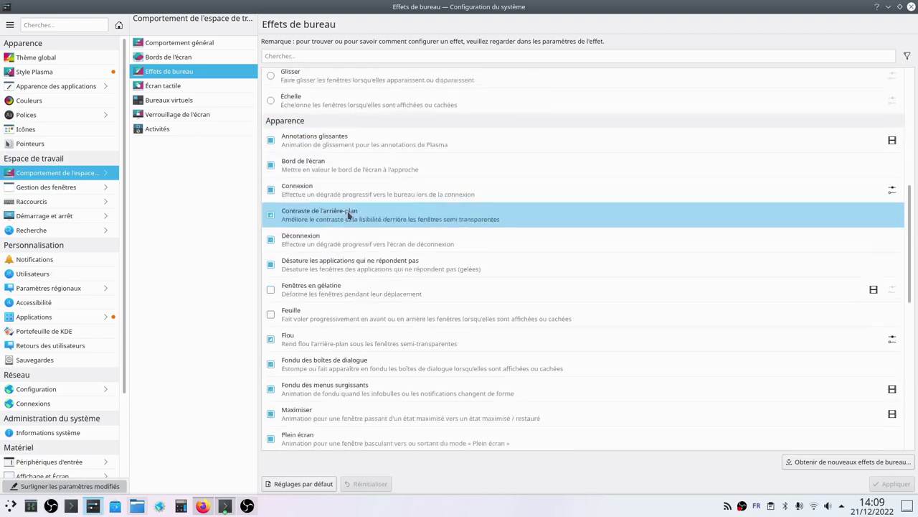
scroll(348, 215, down, 3)
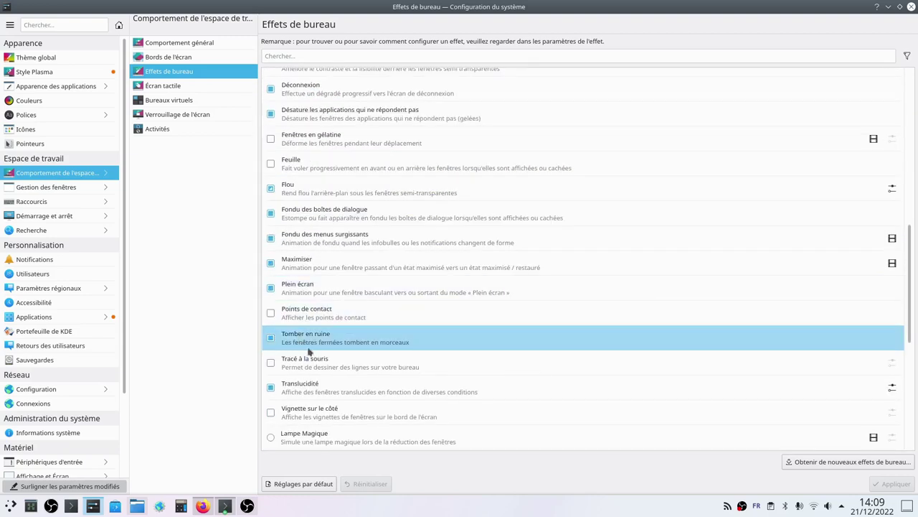
click(268, 340)
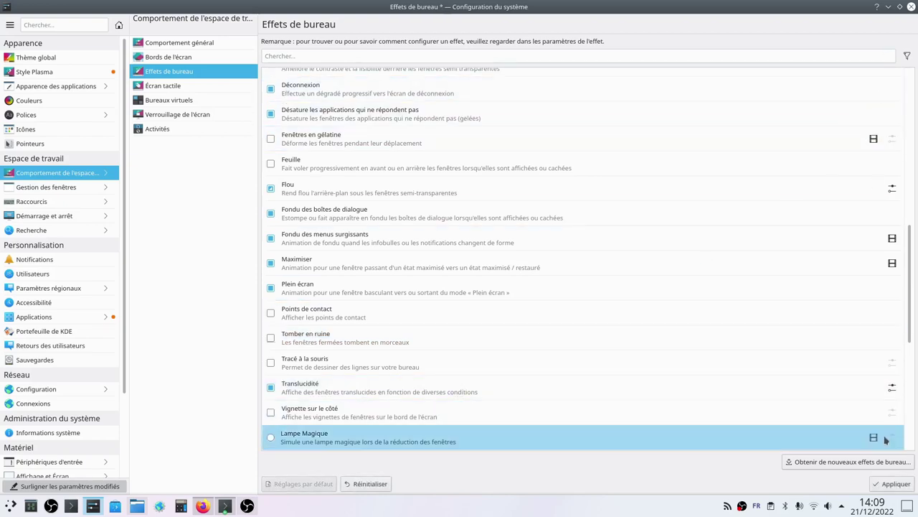
click(892, 484)
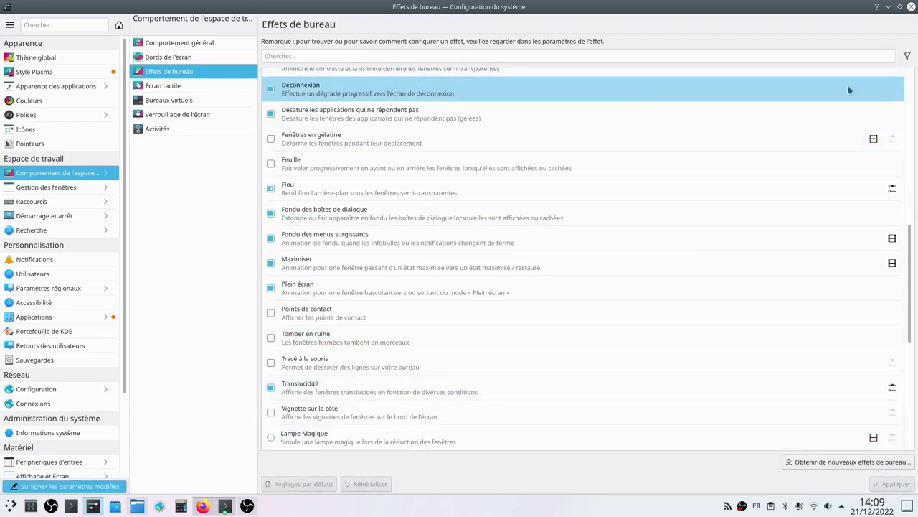
Step: Bring up the Konsole window running htop and close it, agreeing to quit the running process
mouse_move(228, 509)
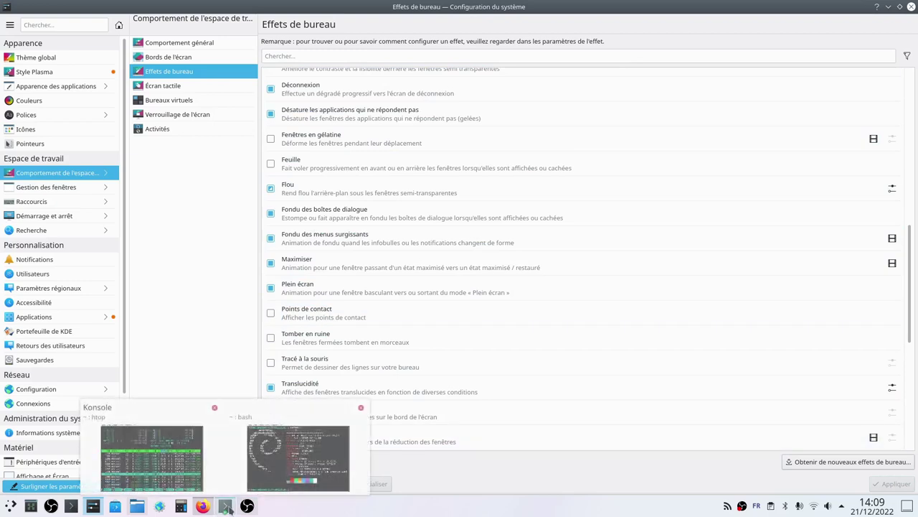
click(153, 458)
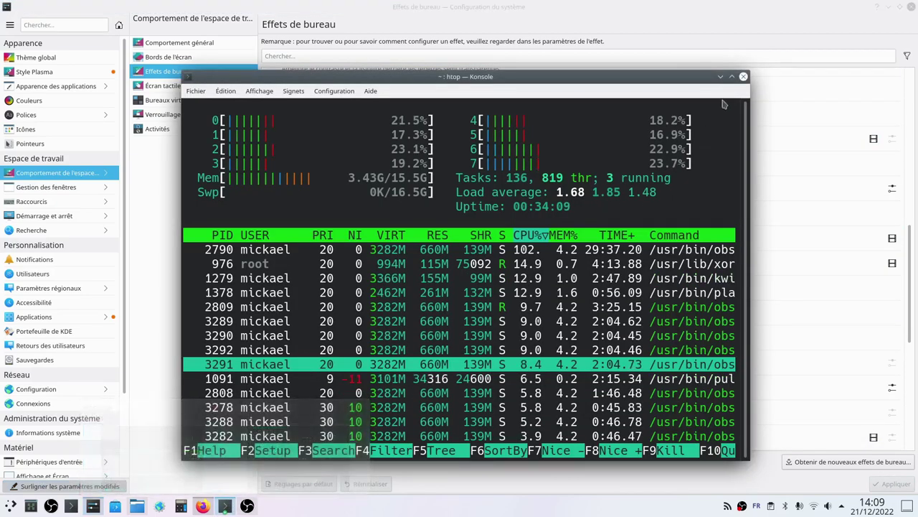
click(743, 76)
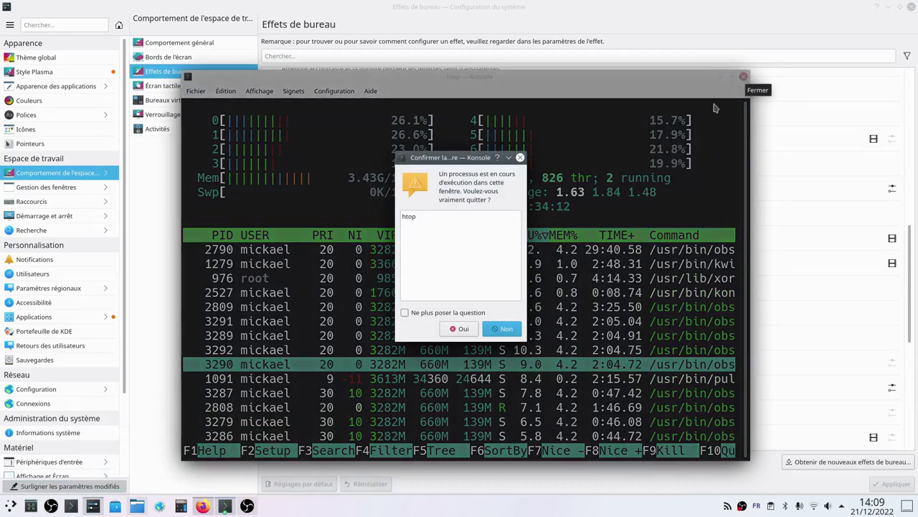
click(459, 328)
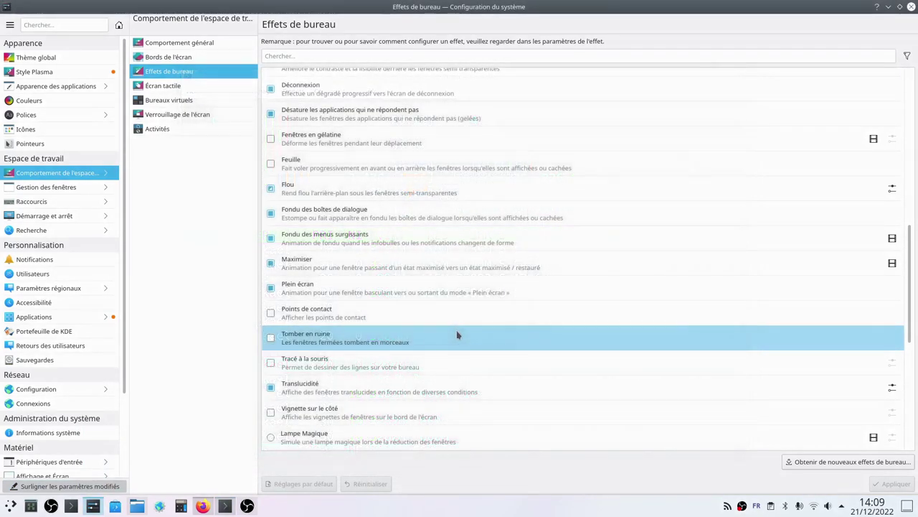
Step: Select the Tomber en ruine effect again, and highlight the DE and Kernel lines of the neofetch output in Konsole
click(270, 339)
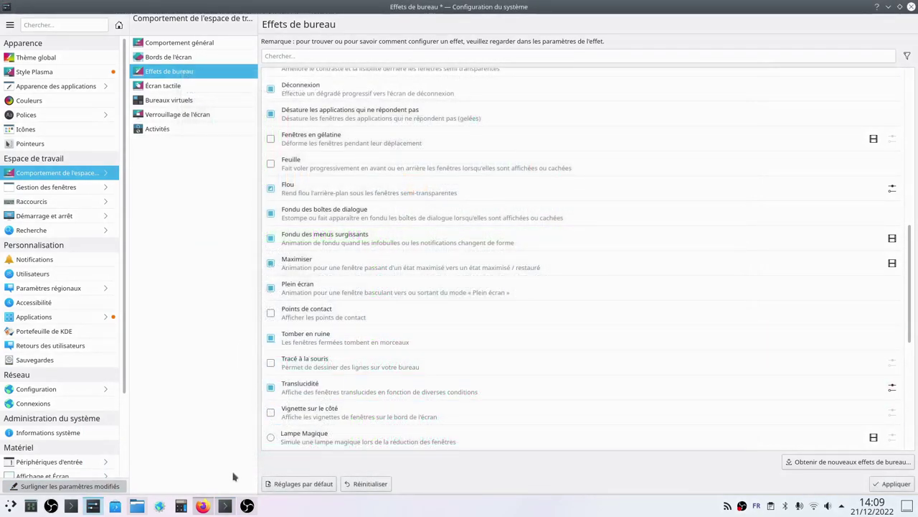
mouse_move(226, 509)
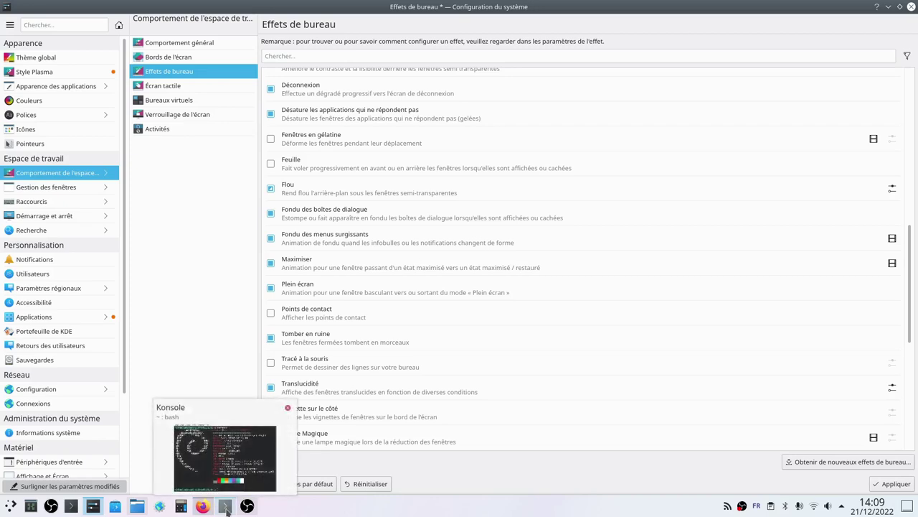
click(230, 459)
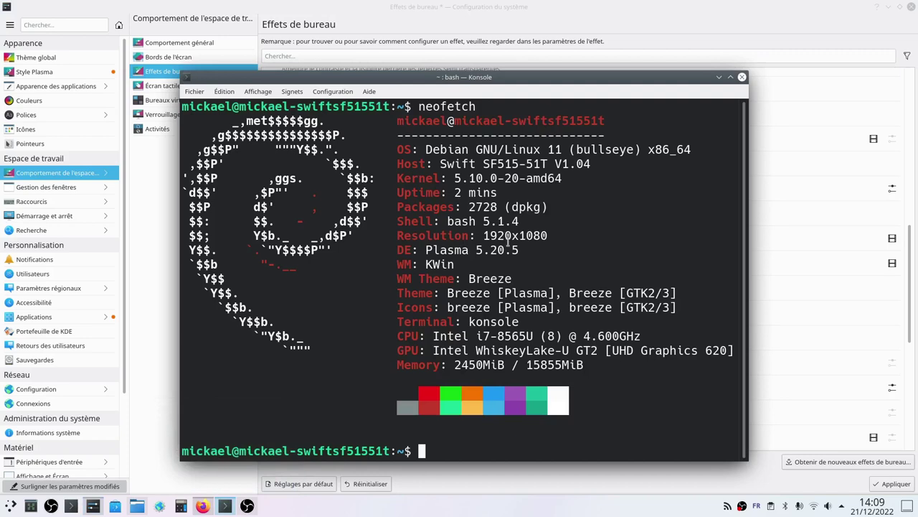
drag(529, 250, 376, 249)
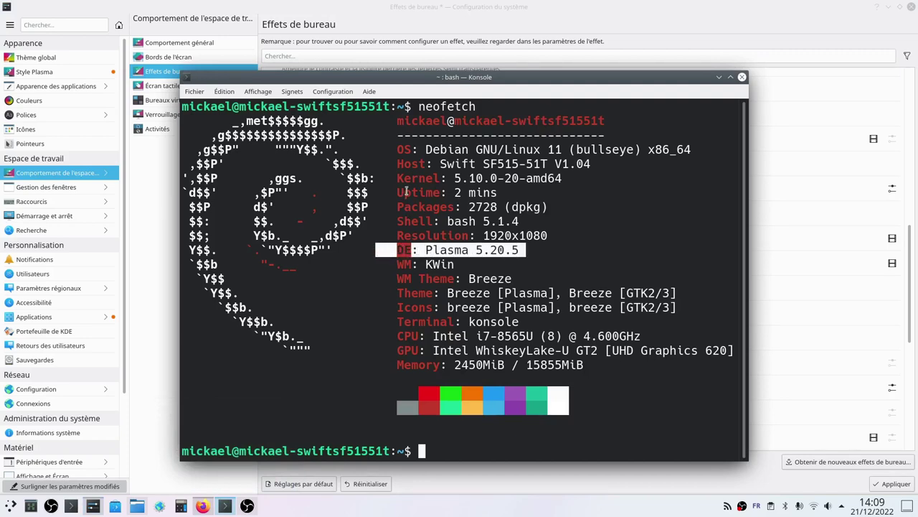
drag(391, 179, 581, 180)
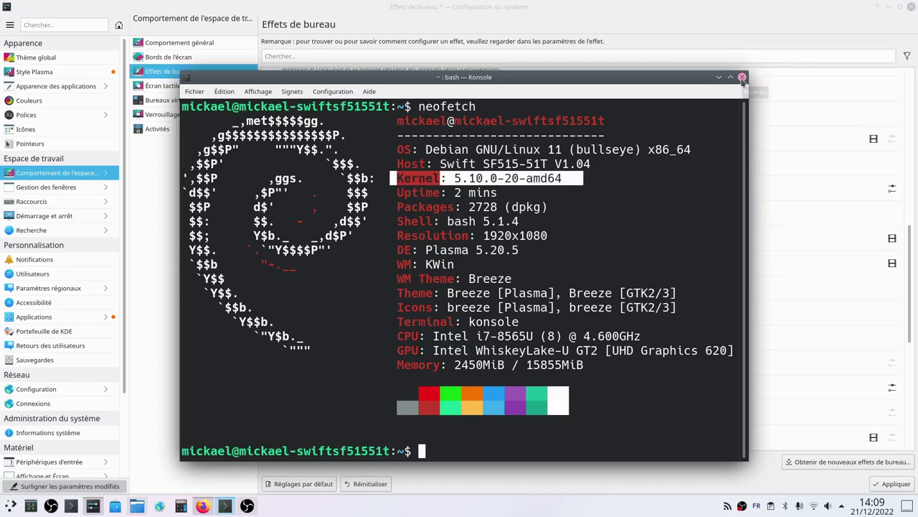
Step: Apply the desktop effects change and close the Konsole window with the neofetch output to try the effect
click(895, 486)
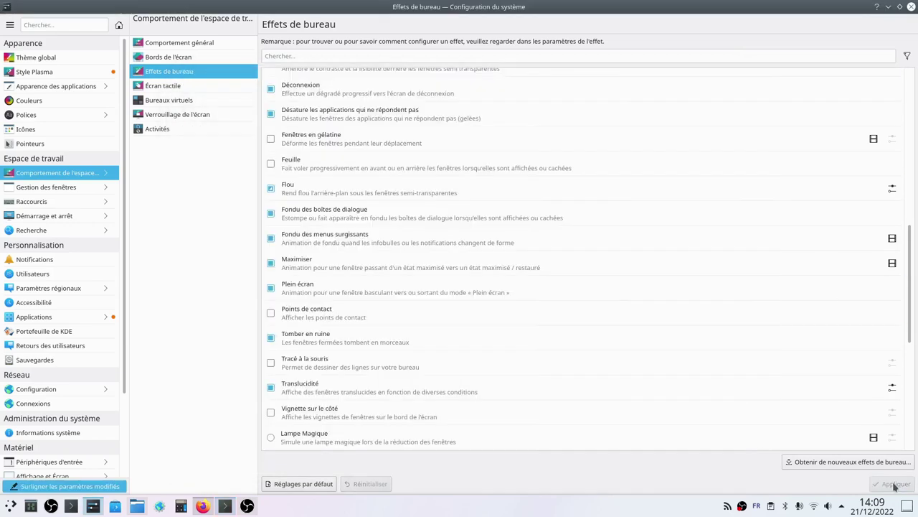
click(224, 506)
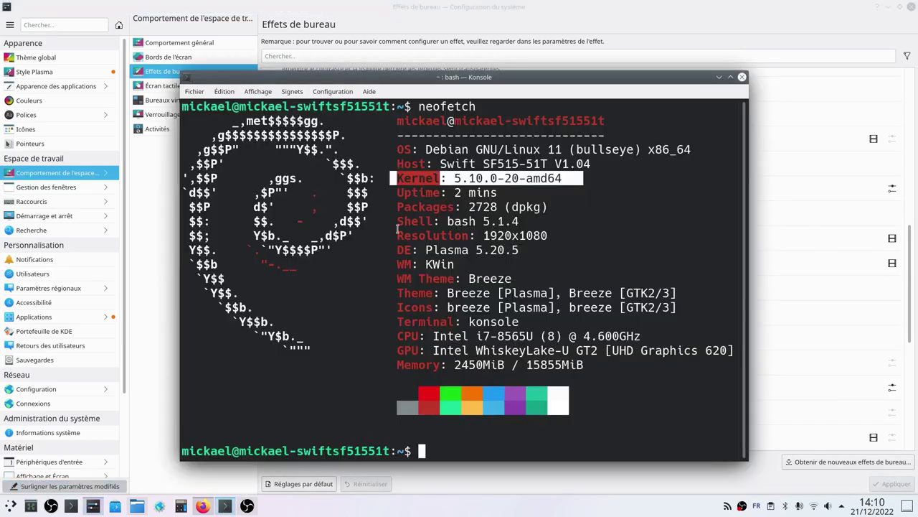
click(742, 78)
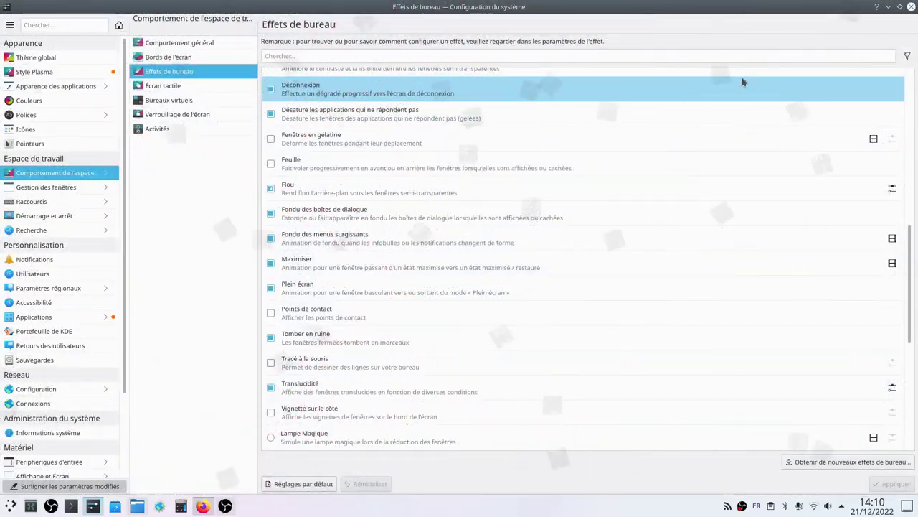
Step: Review the Bureaux virtuels, Verrouillage de l'écran and Activités settings of the workspace behaviour
click(185, 101)
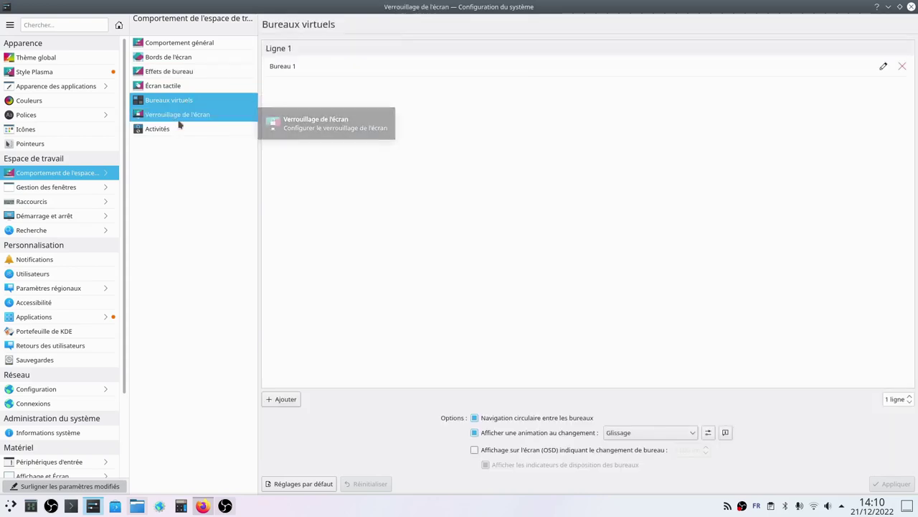
click(178, 119)
click(177, 130)
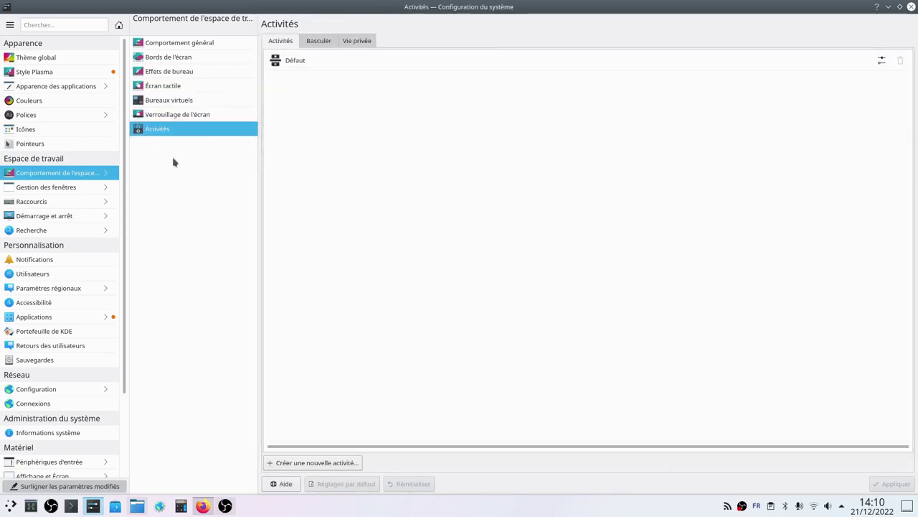
Step: In the Verrouillage de l'écran settings, switch automatic locking after 10 minutes on and back off, twice
click(182, 118)
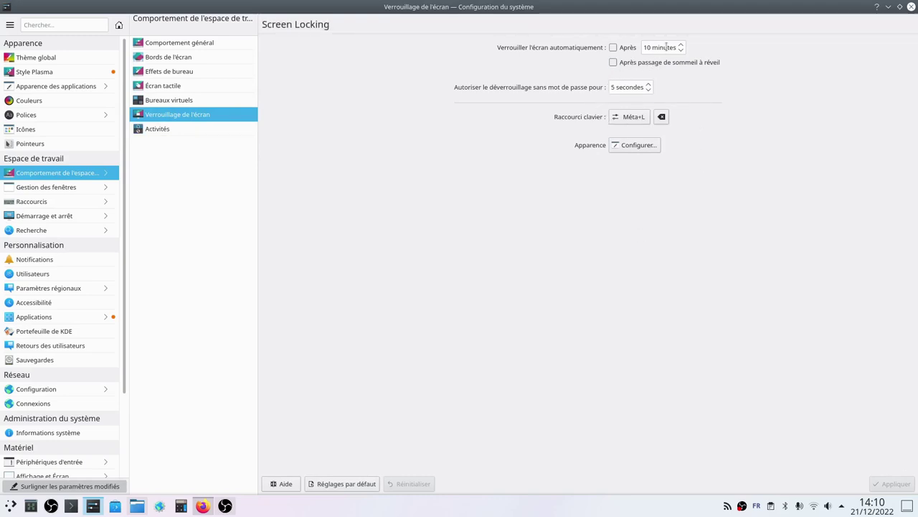
click(626, 50)
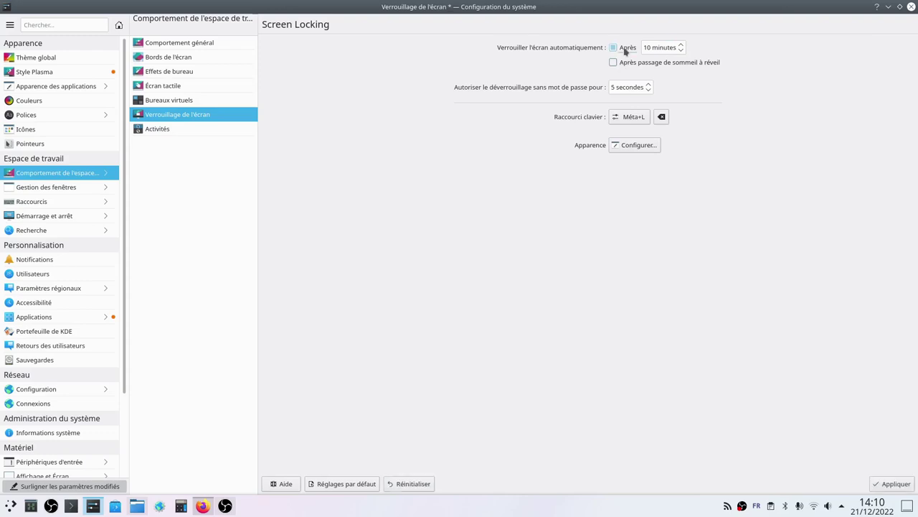
click(615, 50)
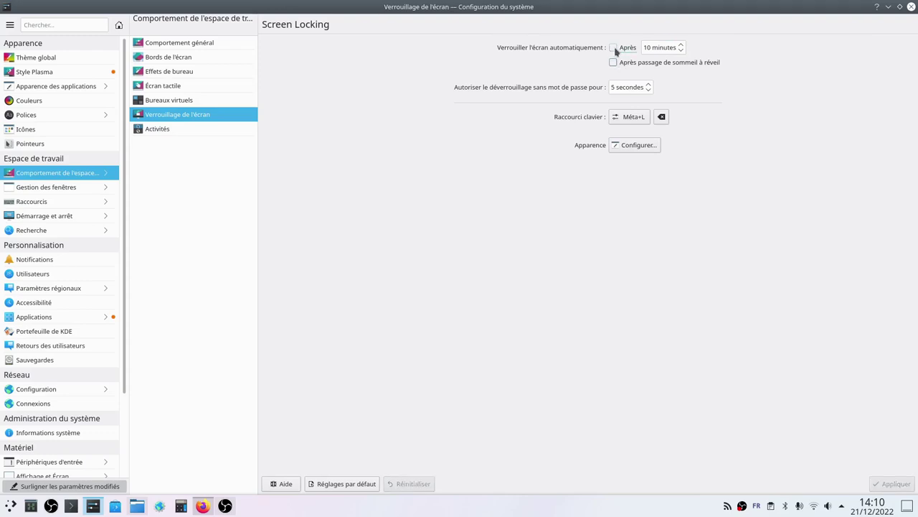
click(614, 49)
click(615, 48)
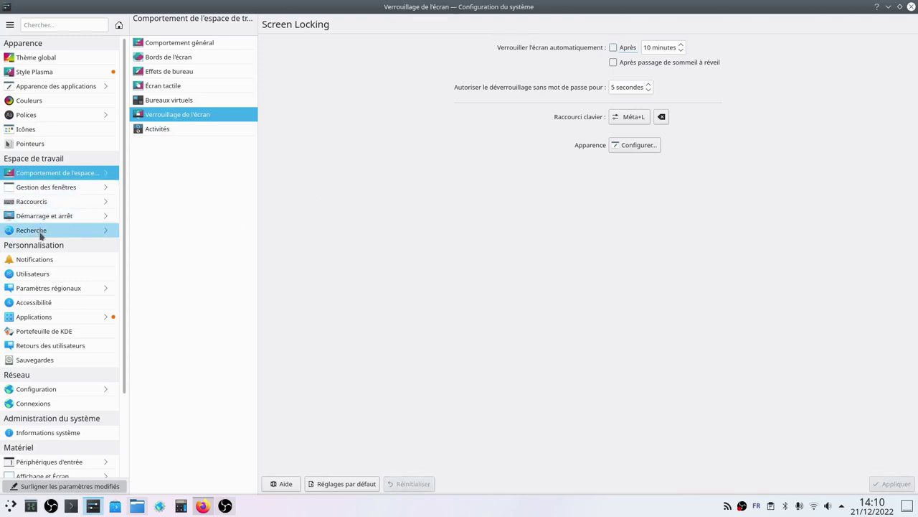
Step: Review the Gestion des fenêtres and Démarrage automatique settings, browse the Bureautique programs that can be added to startup, and cancel adding one
click(49, 189)
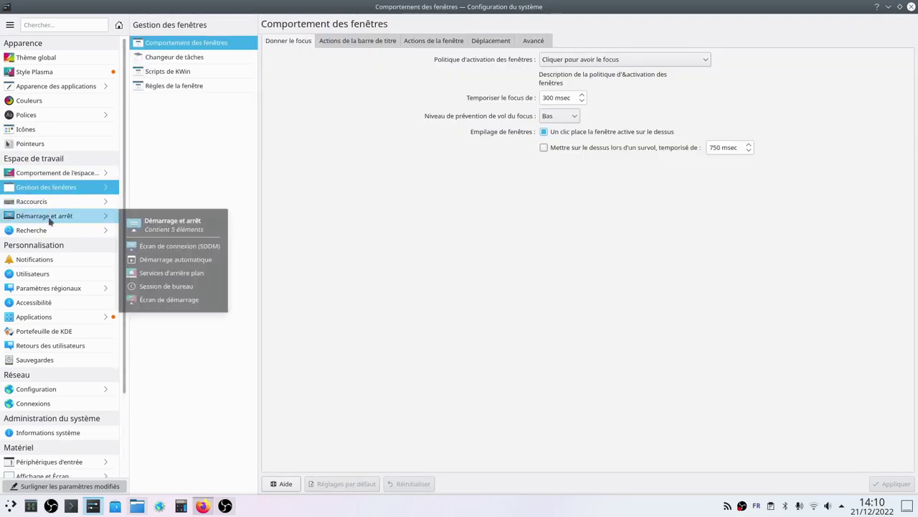
click(45, 216)
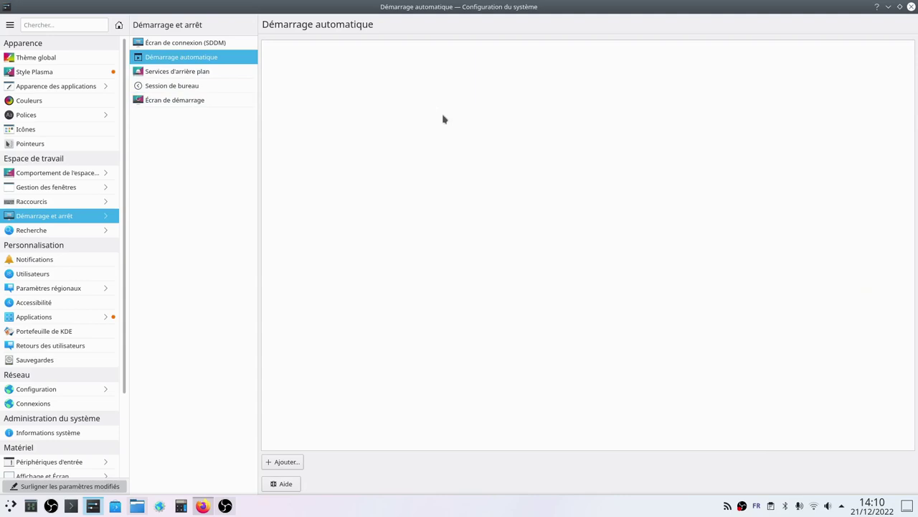
click(283, 462)
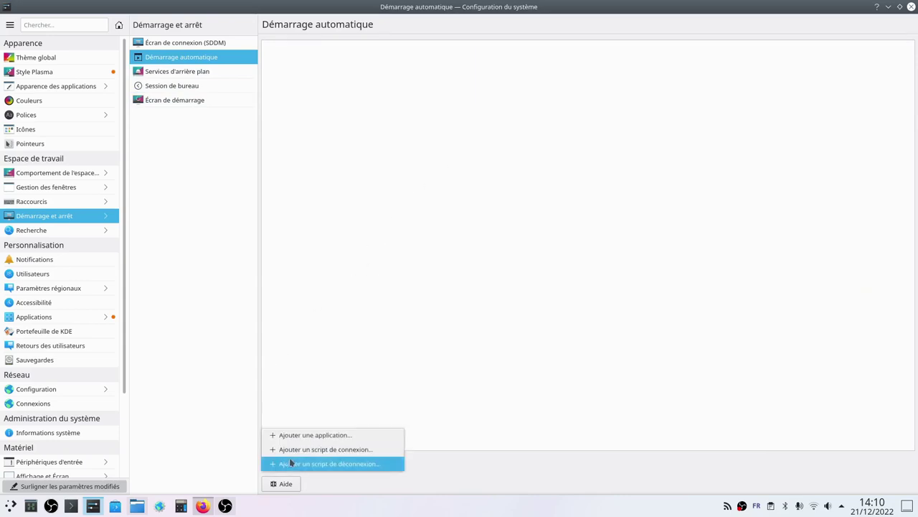
click(328, 435)
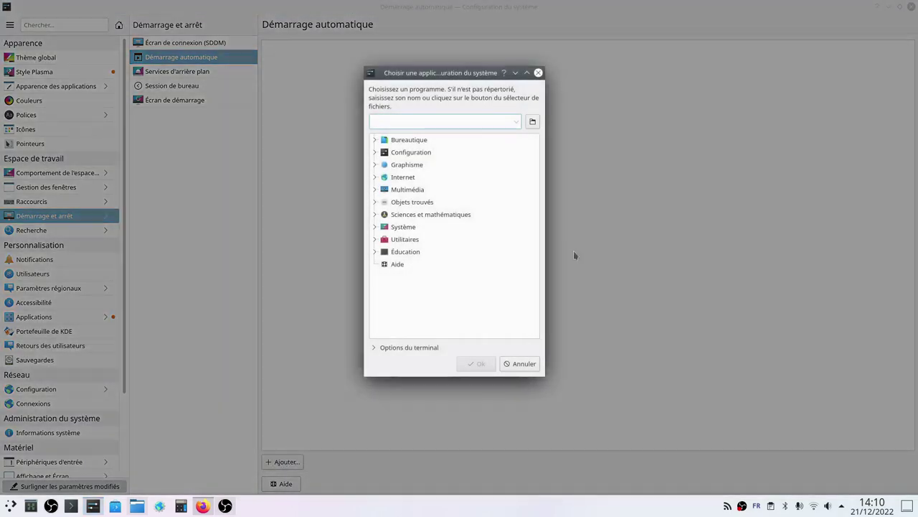
click(375, 141)
scroll(430, 215, down, 2)
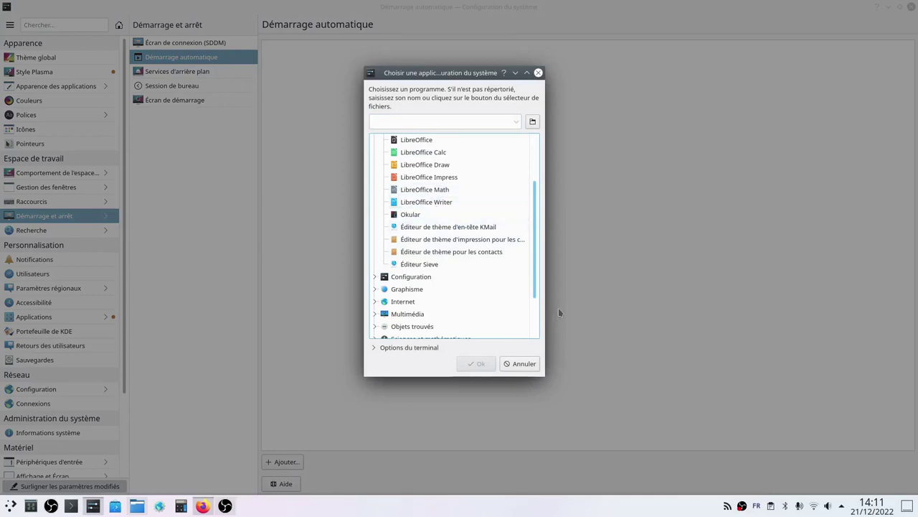
click(524, 364)
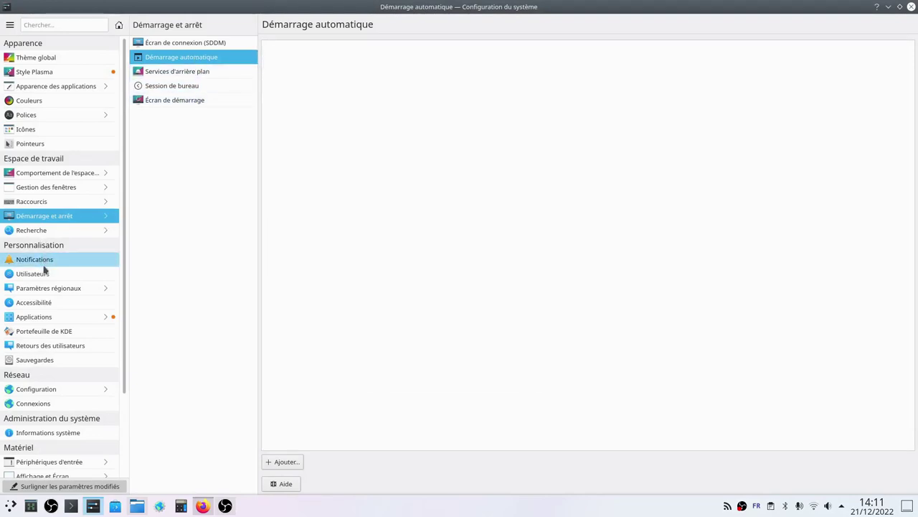
Step: Review the language list in Paramètres régionaux and the default programs in Applications par défaut
click(45, 287)
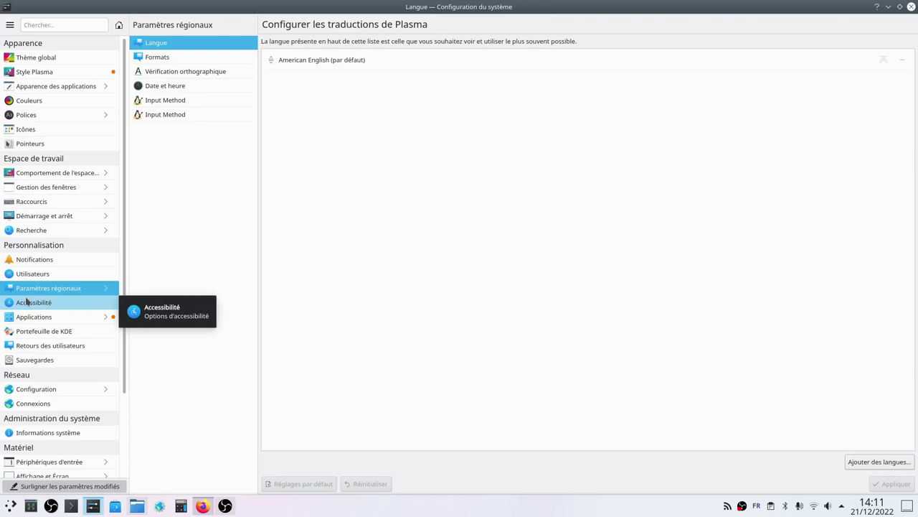
click(47, 317)
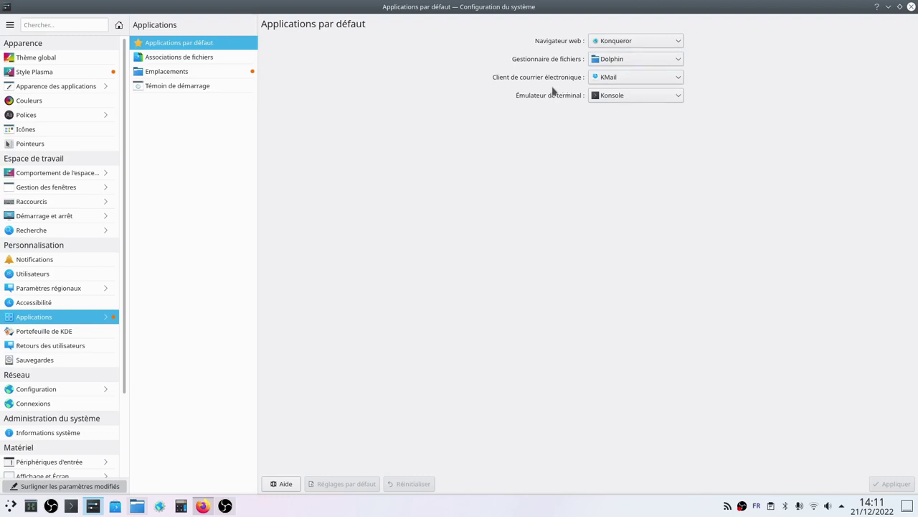
Step: Examine the Associations de fichiers settings for the png image type and its order of preferred applications
click(175, 60)
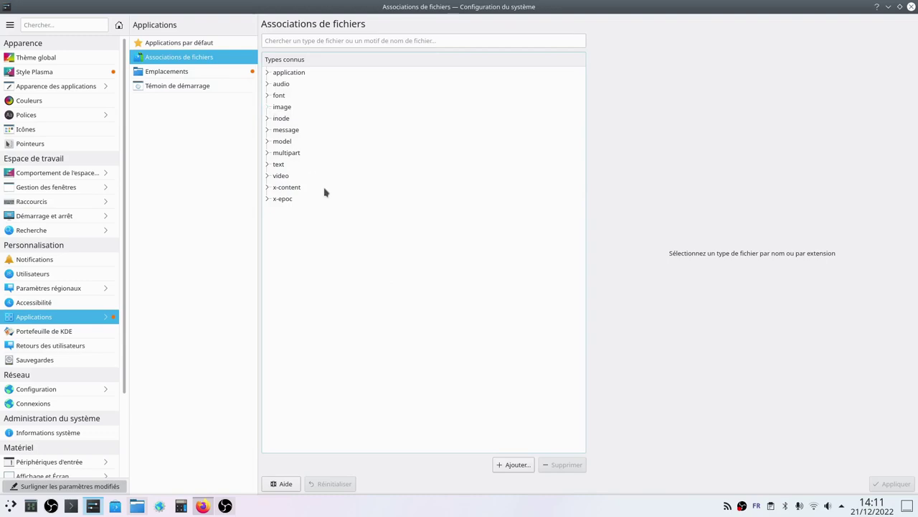
click(266, 106)
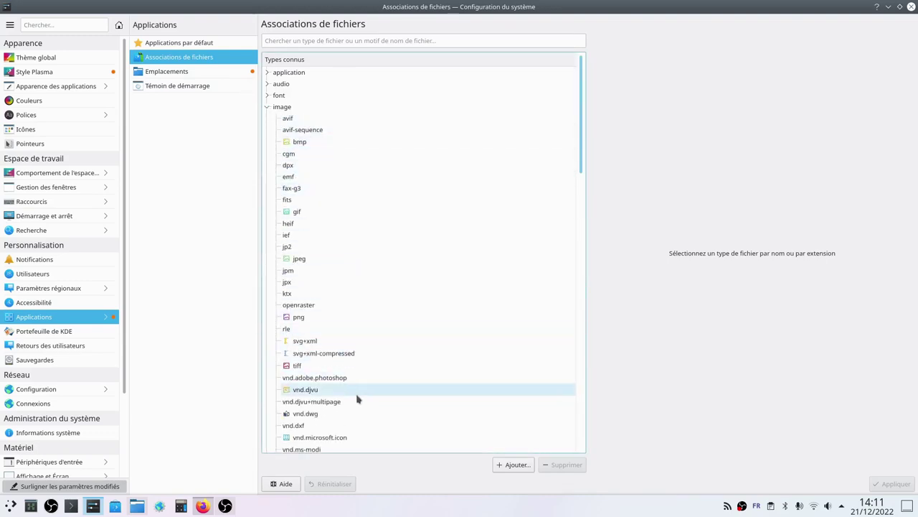
scroll(359, 399, down, 2)
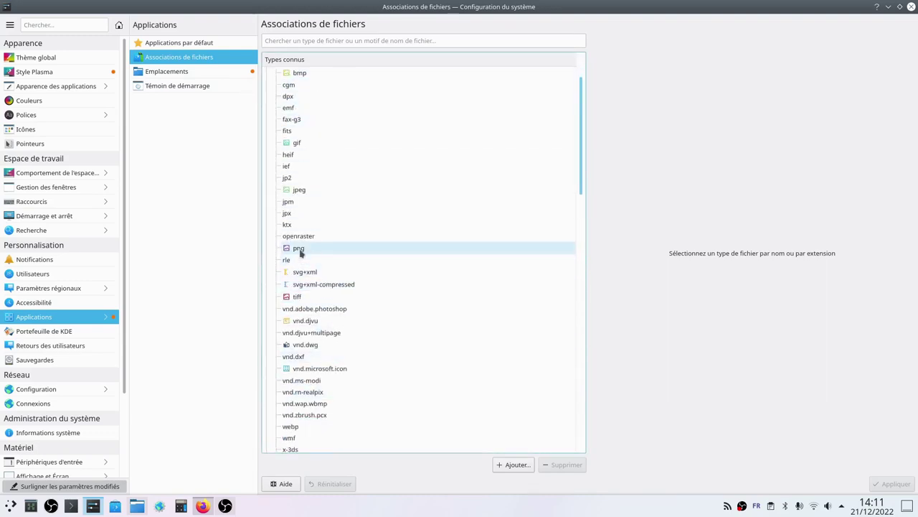
click(300, 250)
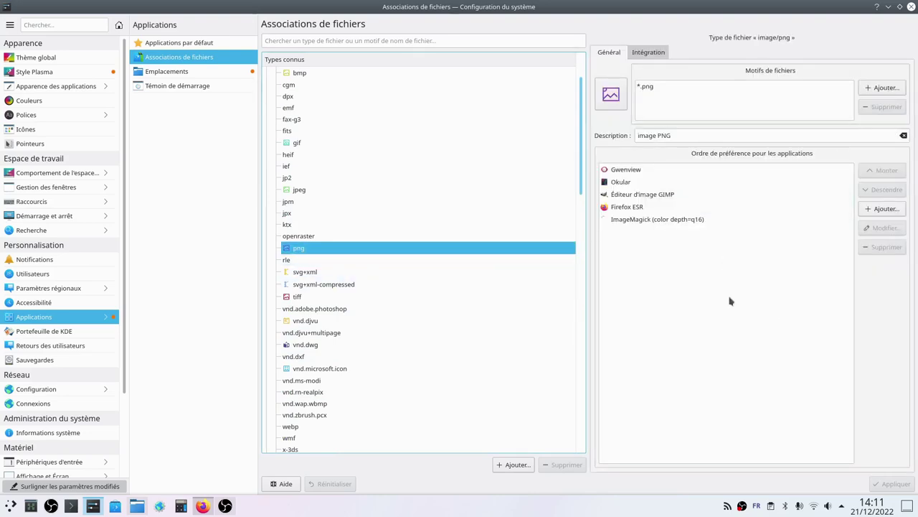
Step: Raise Firefox ESR to first place in the png application order, lower it three places, and discard the changes by switching to Portefeuille de KDE
click(644, 207)
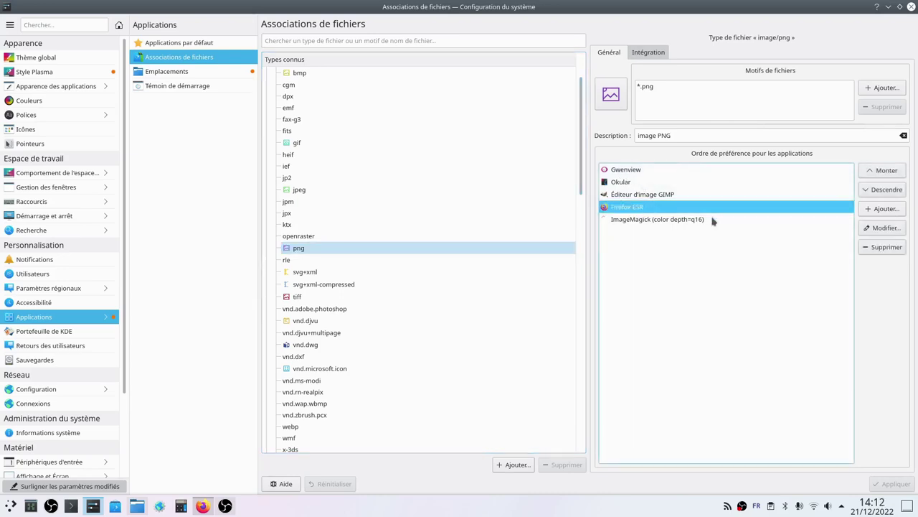
click(888, 172)
click(888, 173)
click(888, 173)
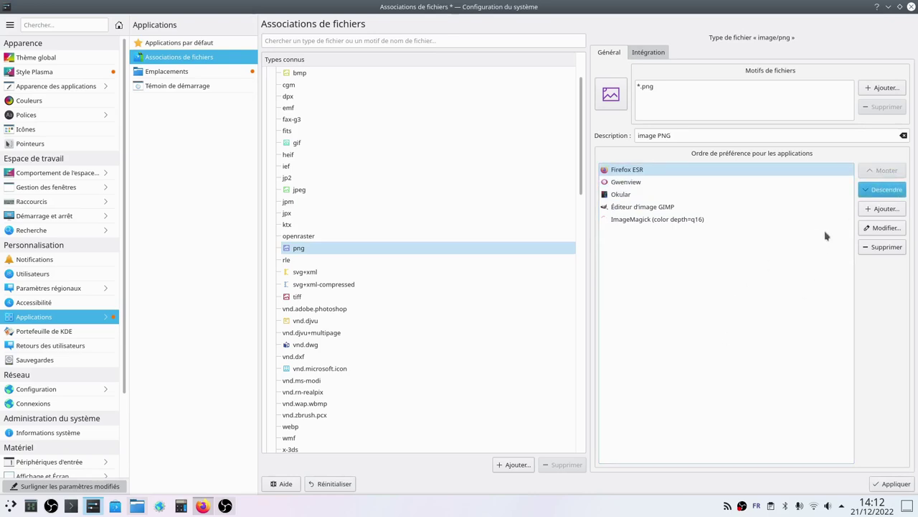
click(883, 189)
click(882, 189)
click(882, 190)
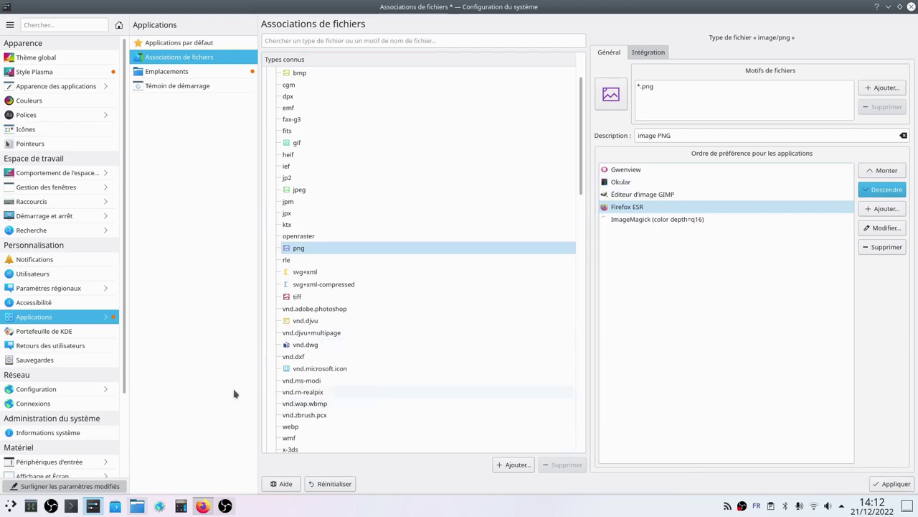
click(43, 330)
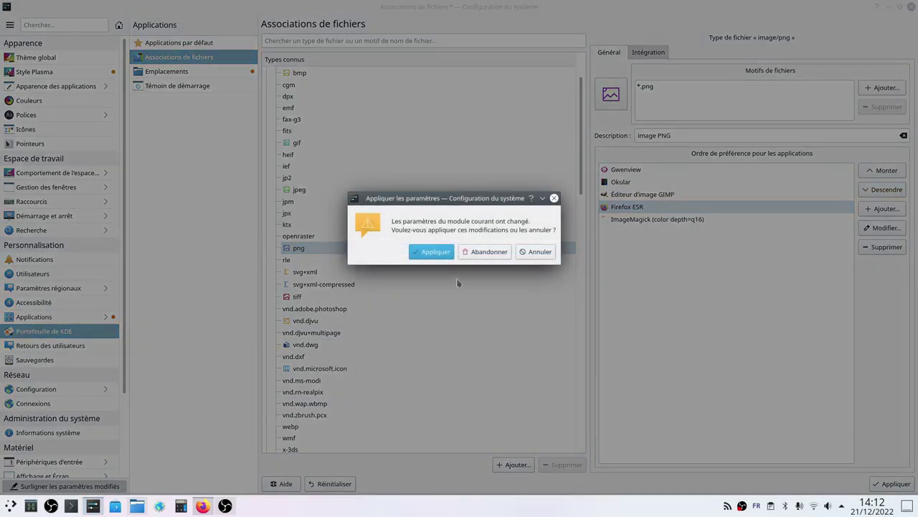
click(482, 253)
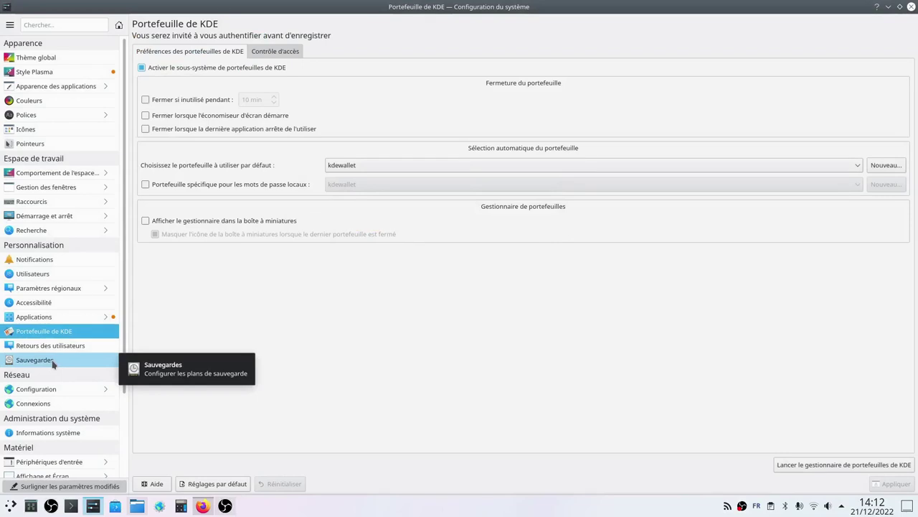
Step: Review the Sauvegardes and proxy settings, and look at both saved Wi-Fi connections under Connexions
click(53, 362)
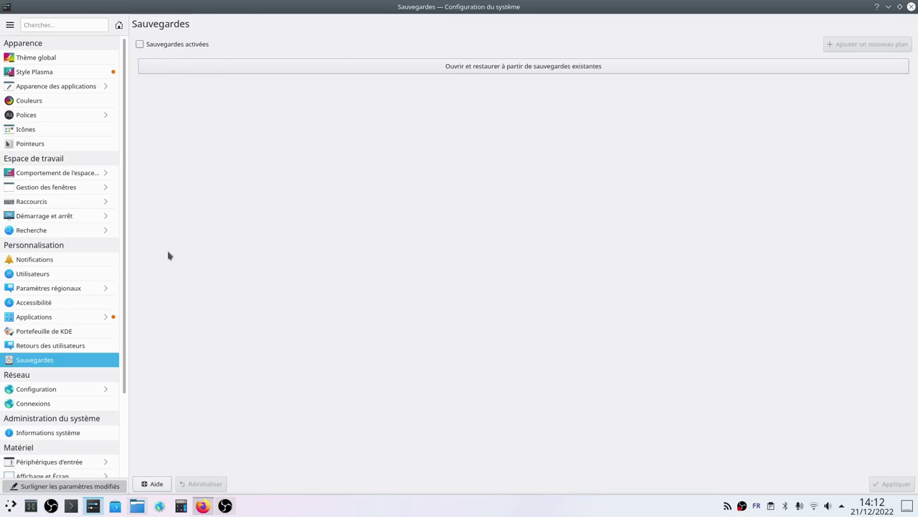
click(58, 391)
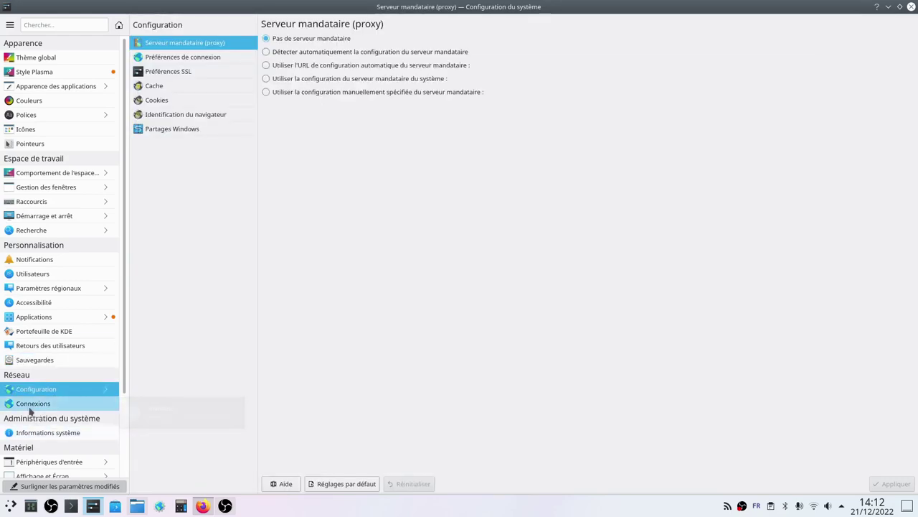
click(29, 405)
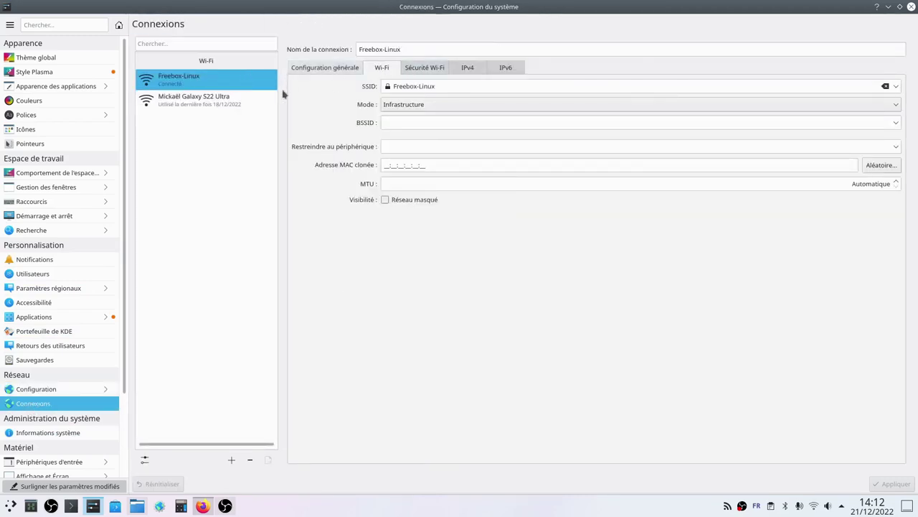
click(181, 108)
click(188, 74)
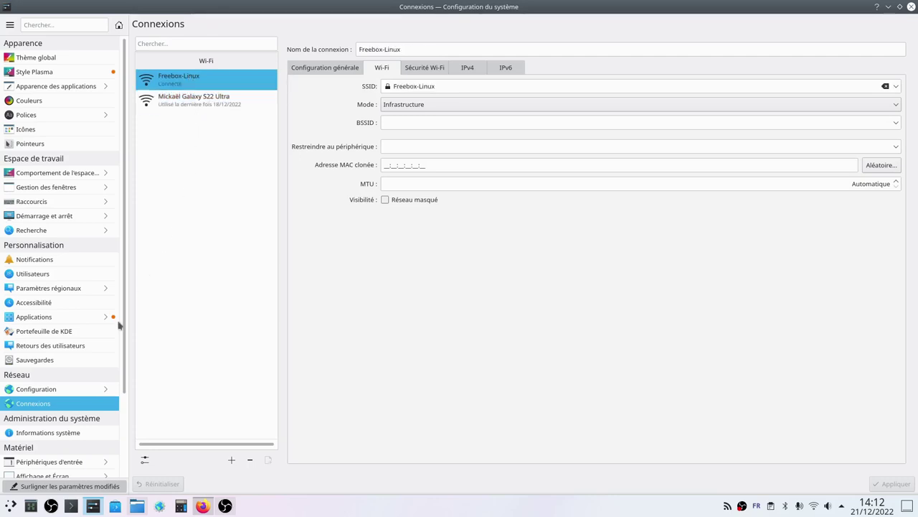
Step: Check the KDE Plasma version in Informations système, and look up the most recent Plasma release on the KDE page in Firefox
scroll(58, 359, down, 1)
click(48, 391)
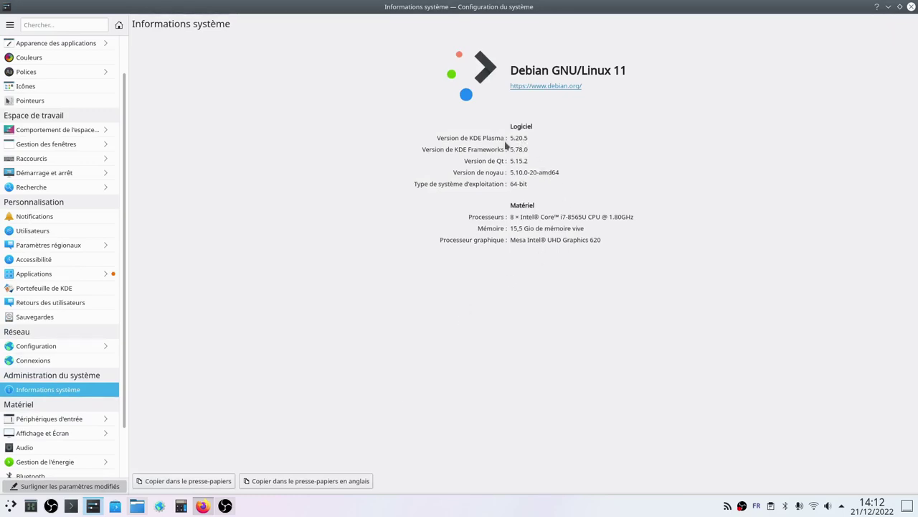
click(203, 505)
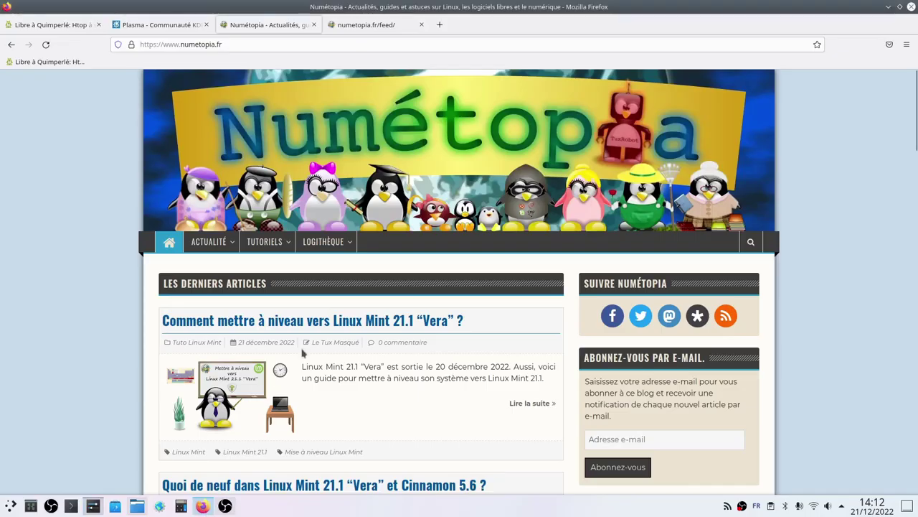
click(162, 27)
scroll(538, 345, down, 5)
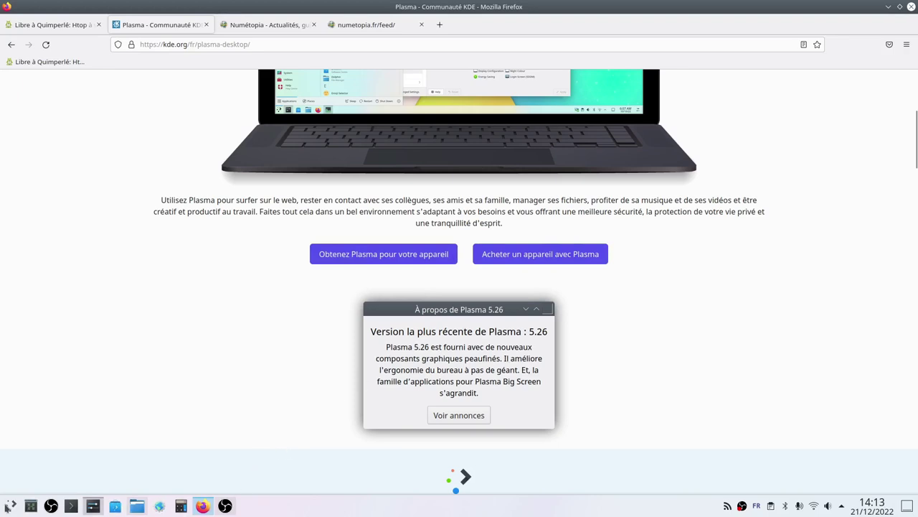
Step: Look over the application launcher's program categories and close it again
click(11, 506)
mouse_move(70, 470)
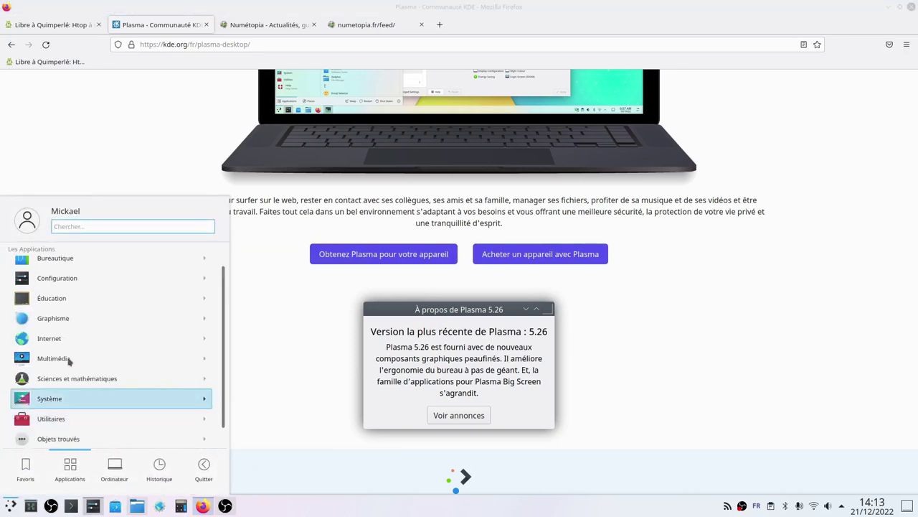
click(356, 404)
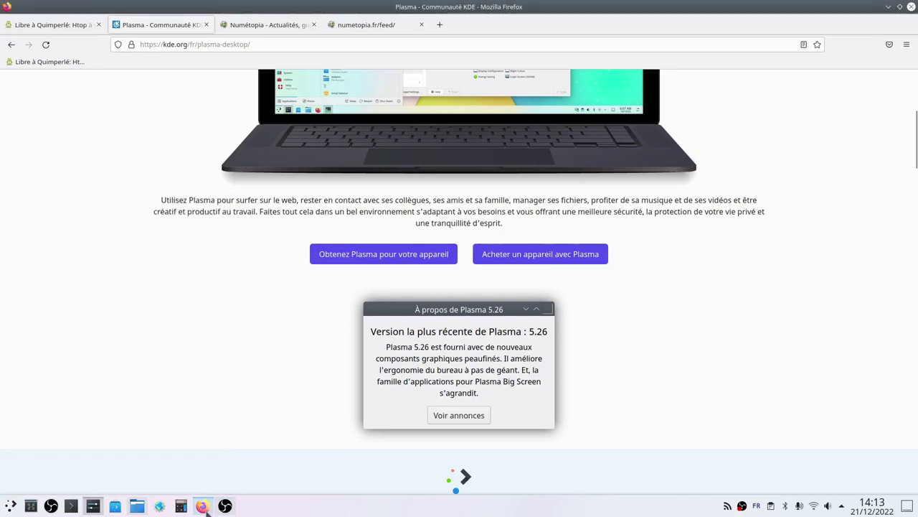
Step: Return to System Settings and review the Économie d'énergie options for Sur secteur, Sur batterie and Sur batterie faible
scroll(56, 355, down, 2)
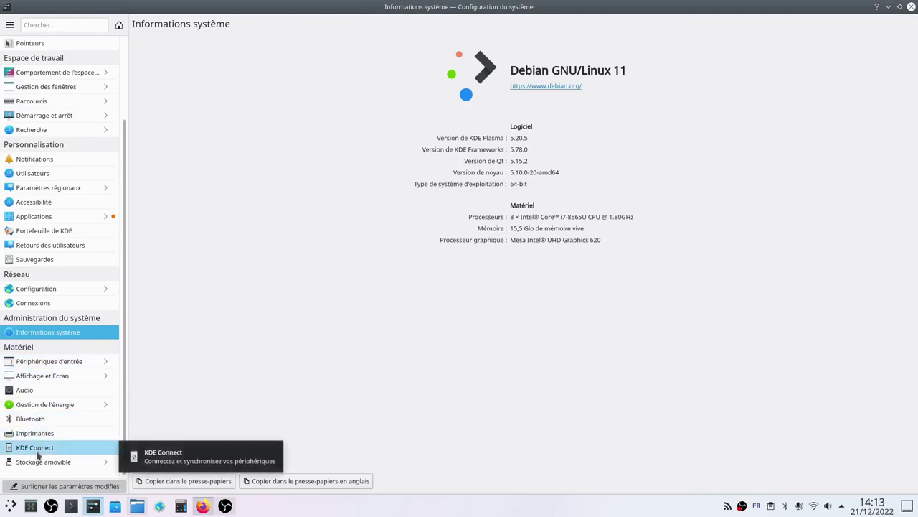
click(59, 405)
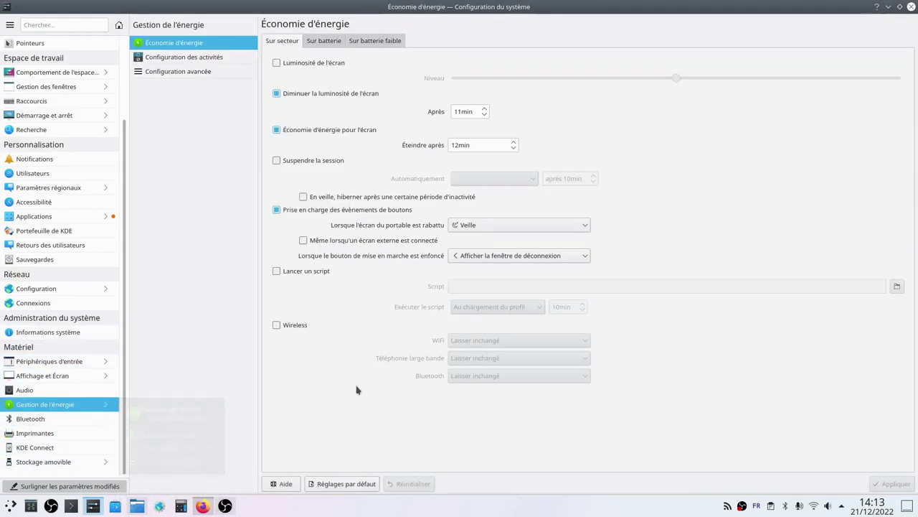
click(329, 42)
click(370, 42)
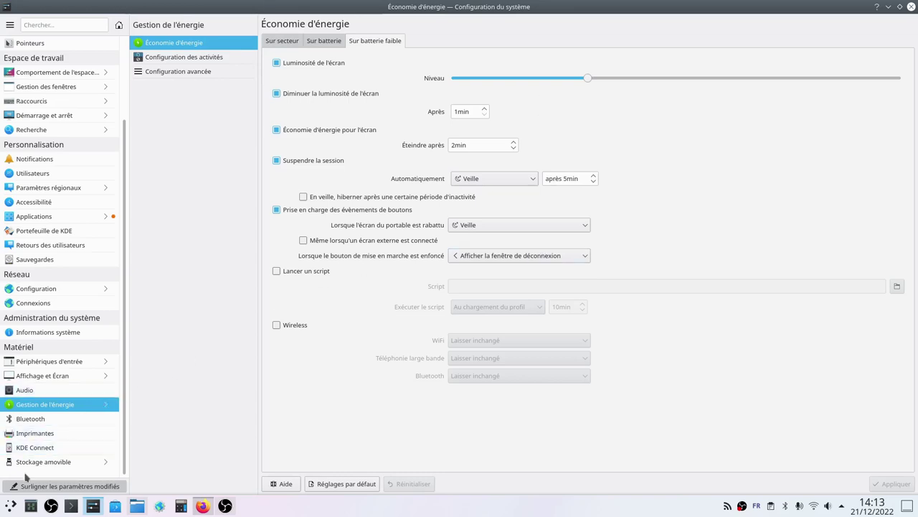
Step: Open the Périphériques amovibles settings under Stockage amovible, and switch automatic mounting of removable media off and back on
click(56, 462)
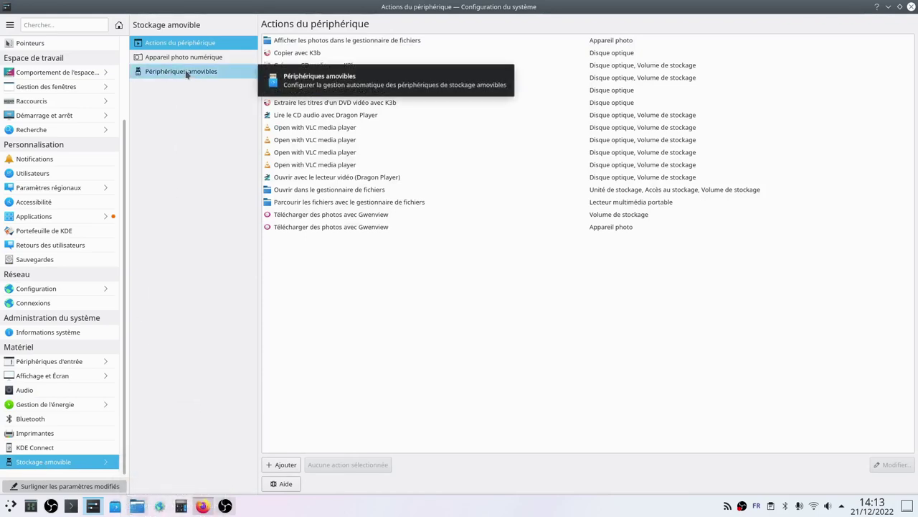
click(186, 73)
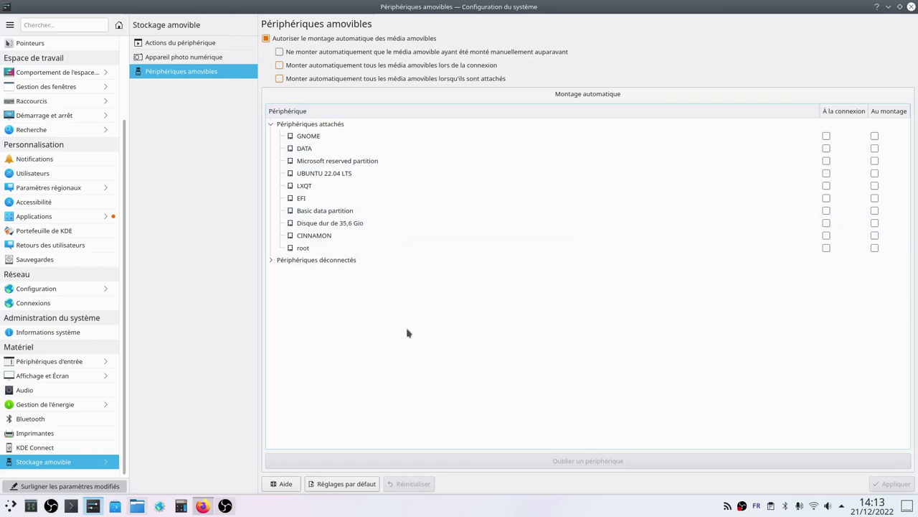
click(267, 39)
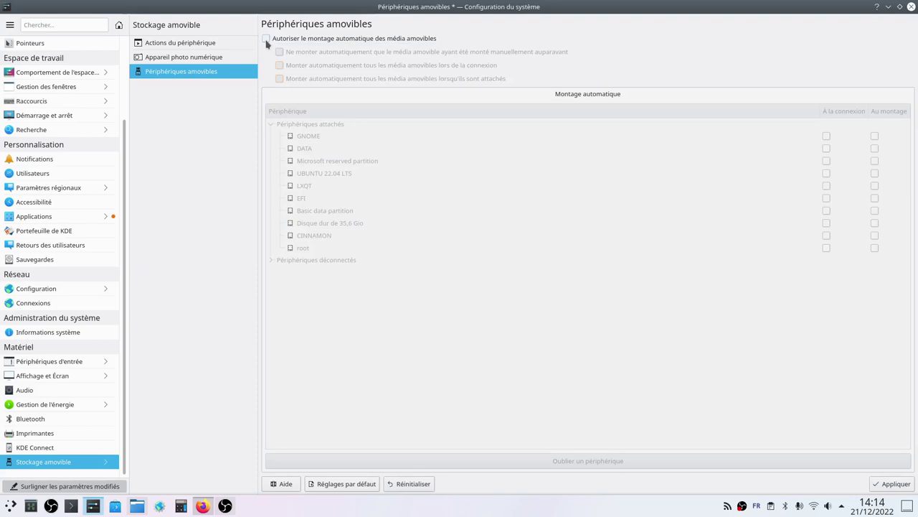
click(268, 38)
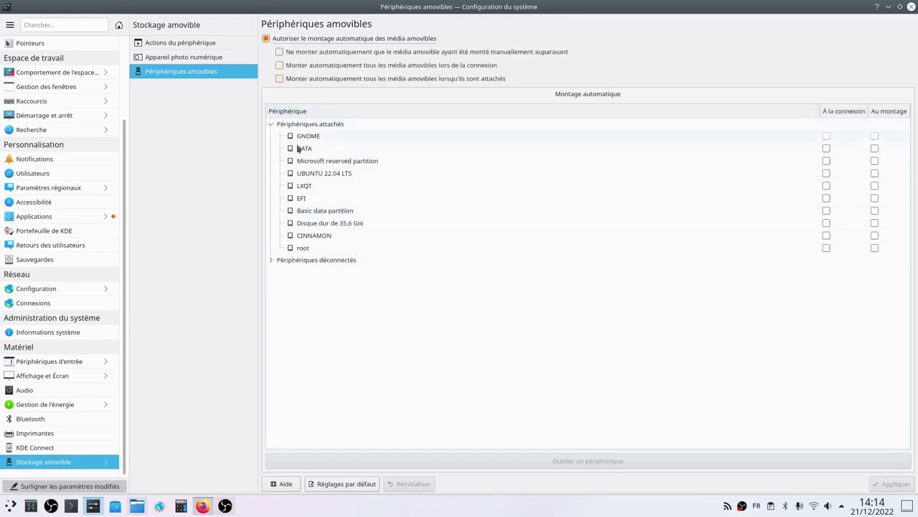
Step: Enable the three automatic mounting sub-options: previously mounted media only, on connection, and when attached, and apply the changes
click(280, 53)
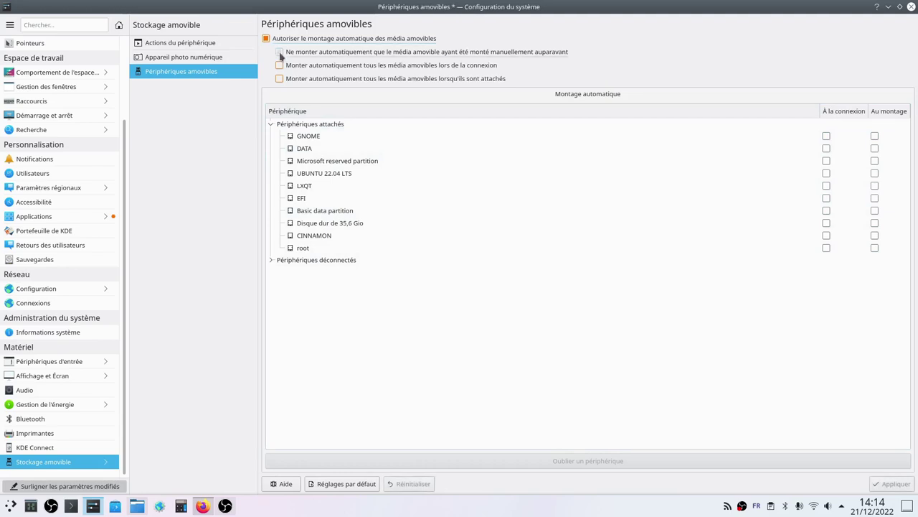
click(280, 79)
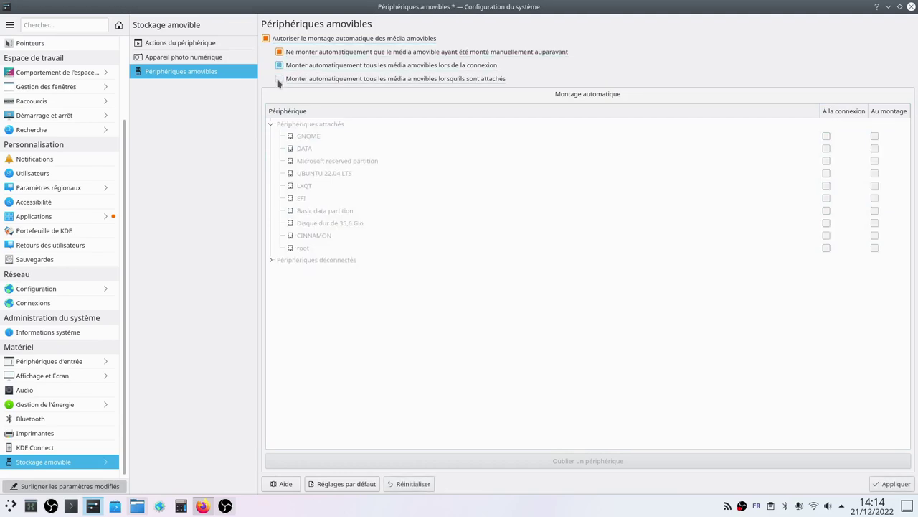
click(180, 43)
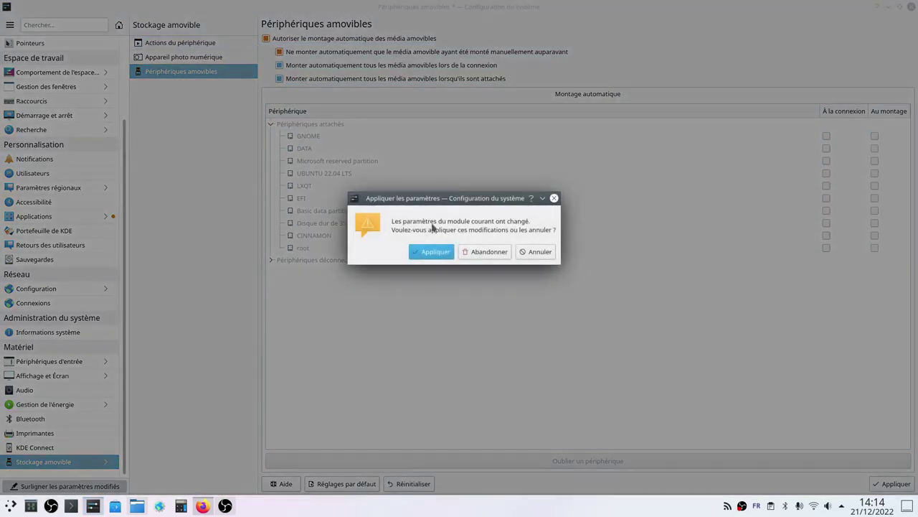
click(433, 251)
Step: Look at the Appareil photo numérique and Actions du périphérique settings, and return to Périphériques amovibles
click(173, 64)
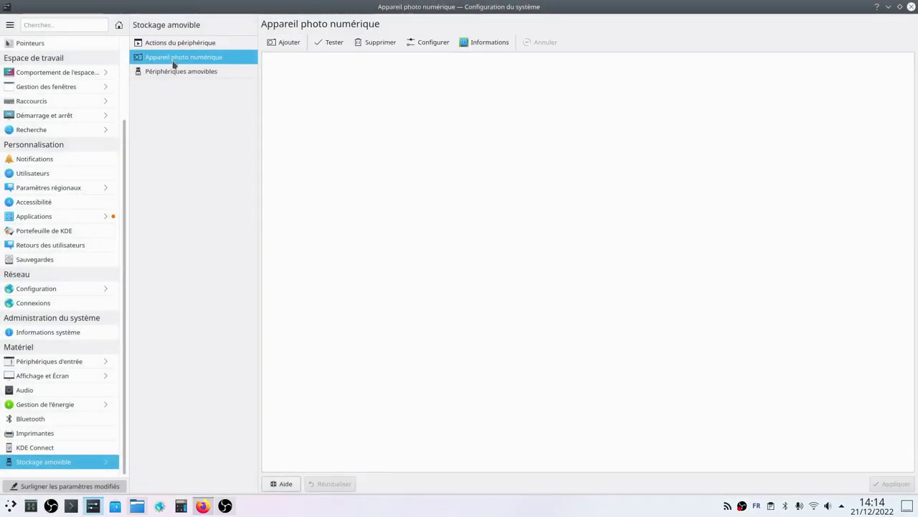
click(180, 44)
click(184, 75)
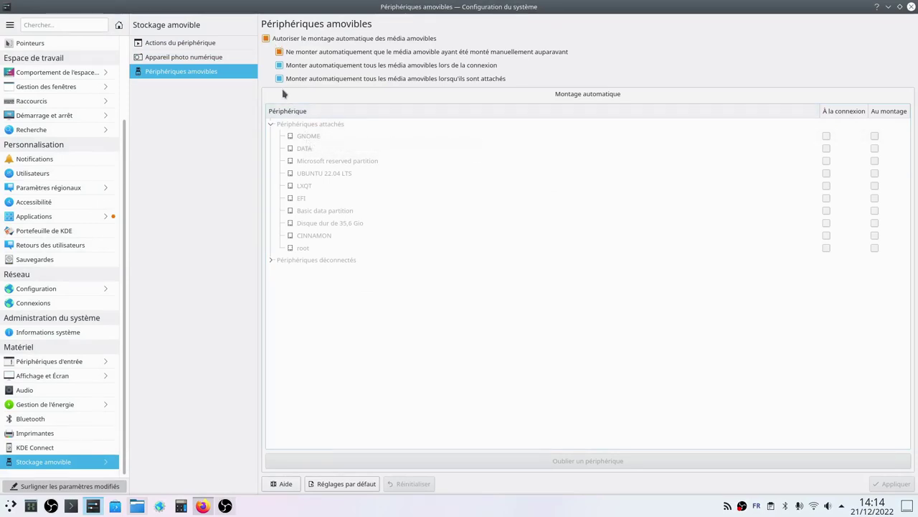
Step: Disable the previously-mounted-only and on-connection options for all media, and enable automatic mounting À la connexion for the DATA device
click(272, 38)
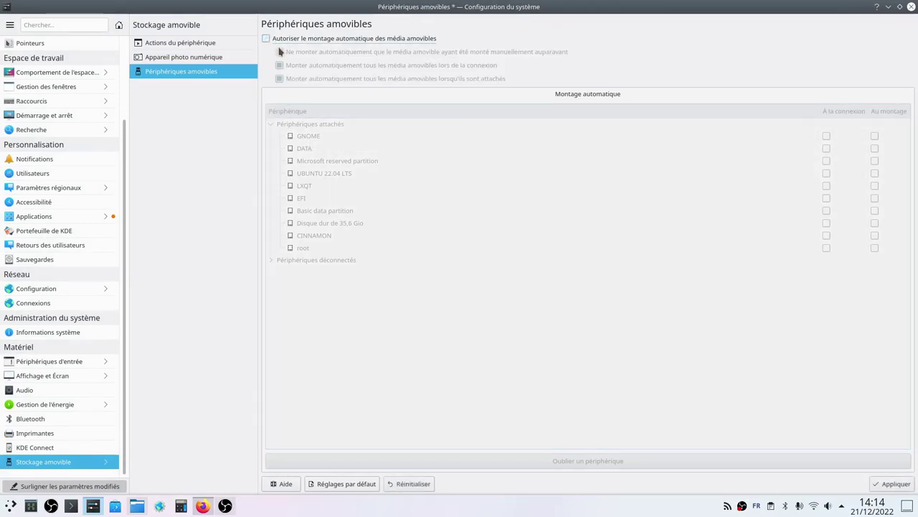
click(267, 40)
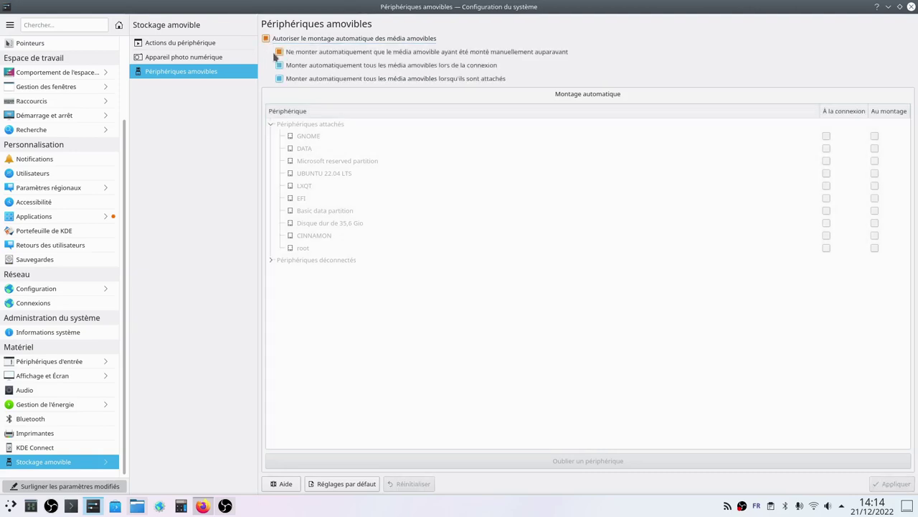
click(279, 52)
click(279, 65)
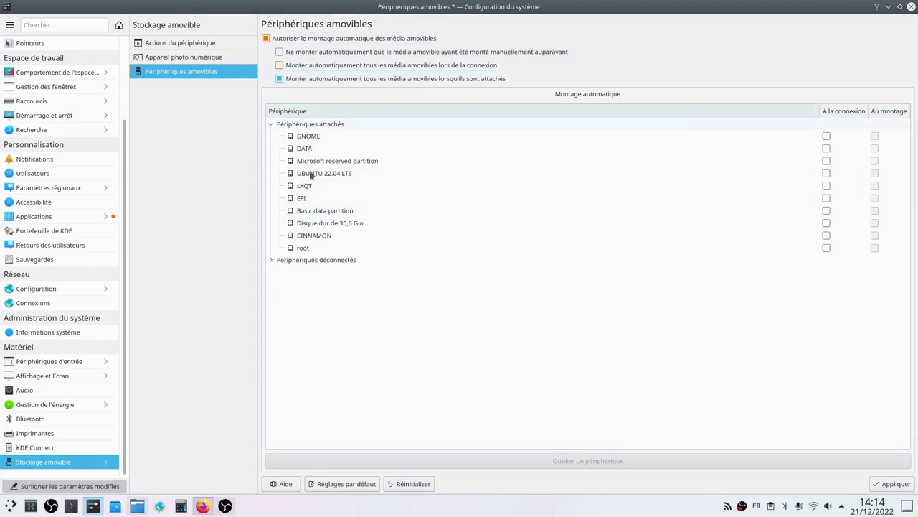
click(829, 225)
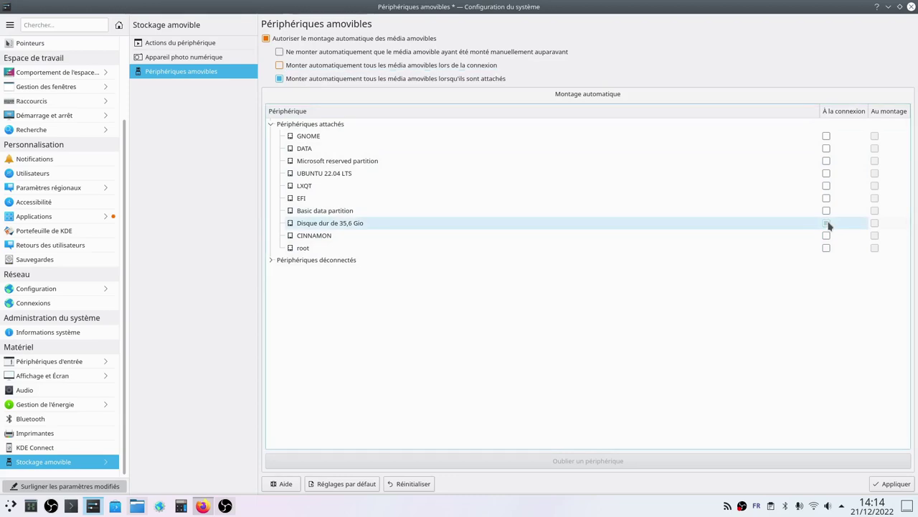
click(824, 150)
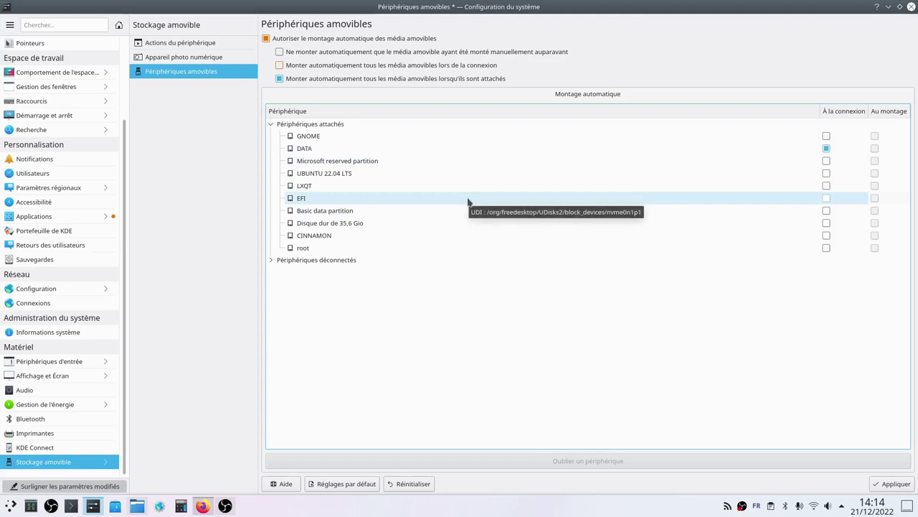
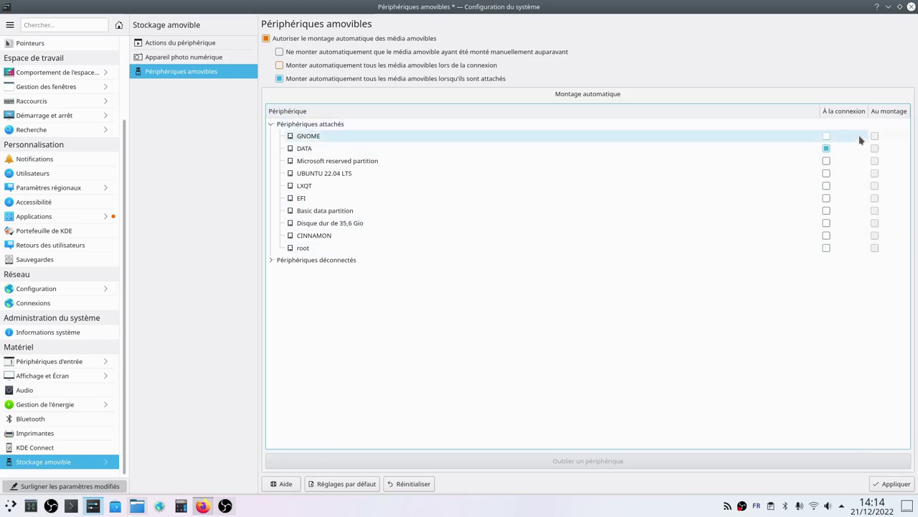
Step: Close System Settings and Firefox to return to the empty desktop
click(911, 6)
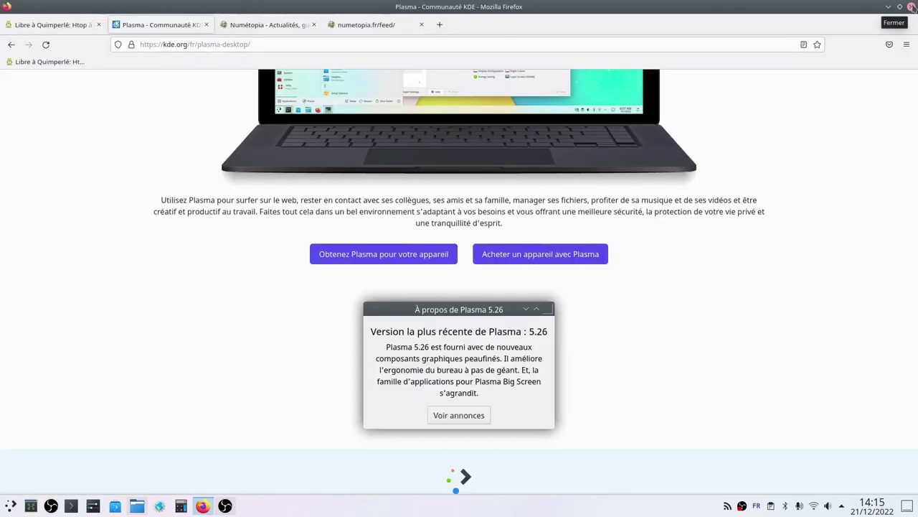
click(911, 7)
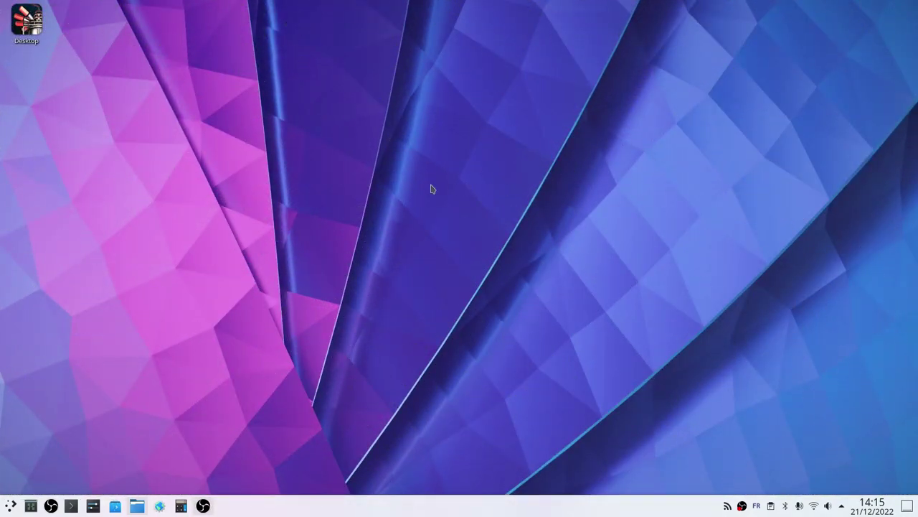
Step: Open the desktop and wallpaper configuration, look through Fond d'écran, Actions de la souris, Emplacement and Icônes, and close it
right_click(431, 188)
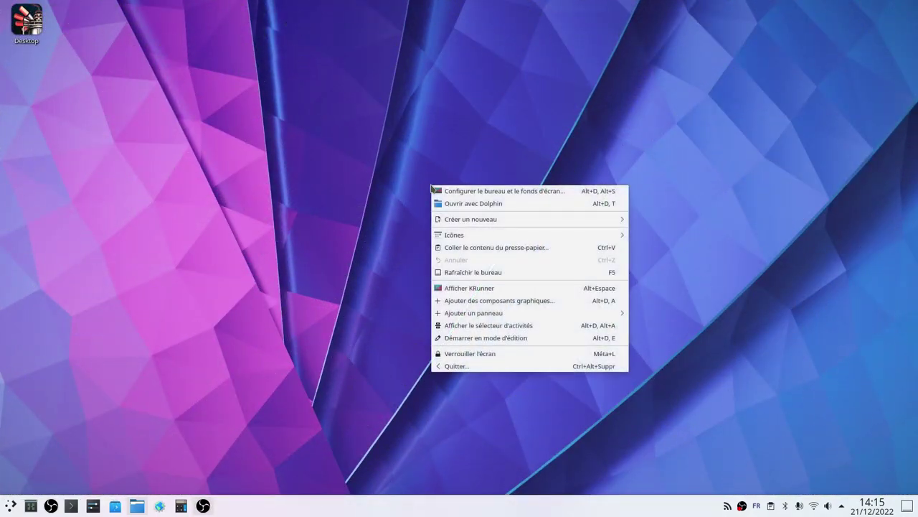
click(481, 191)
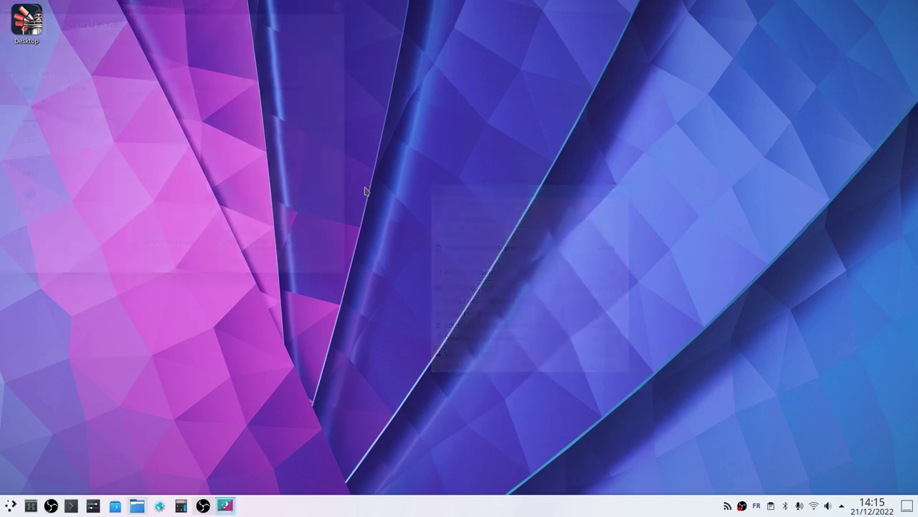
drag(213, 10, 449, 141)
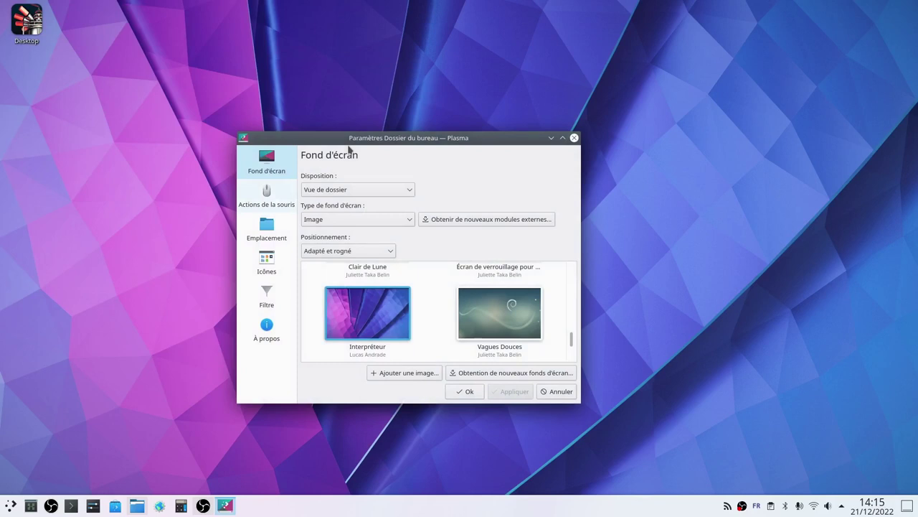
key(Down)
key(Down)
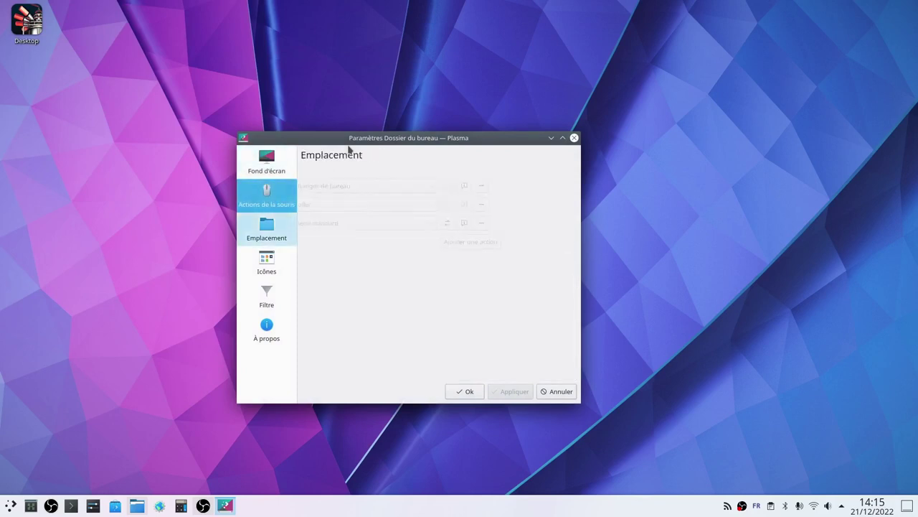
key(Down)
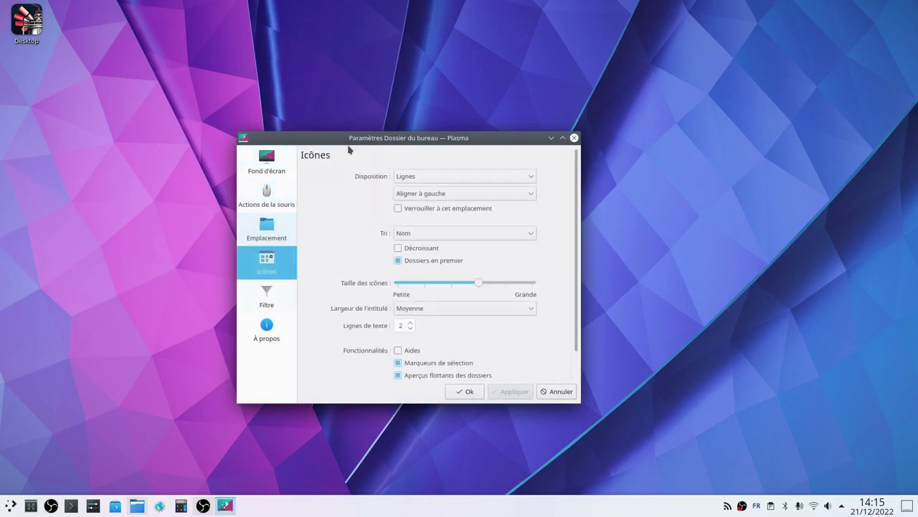
click(574, 138)
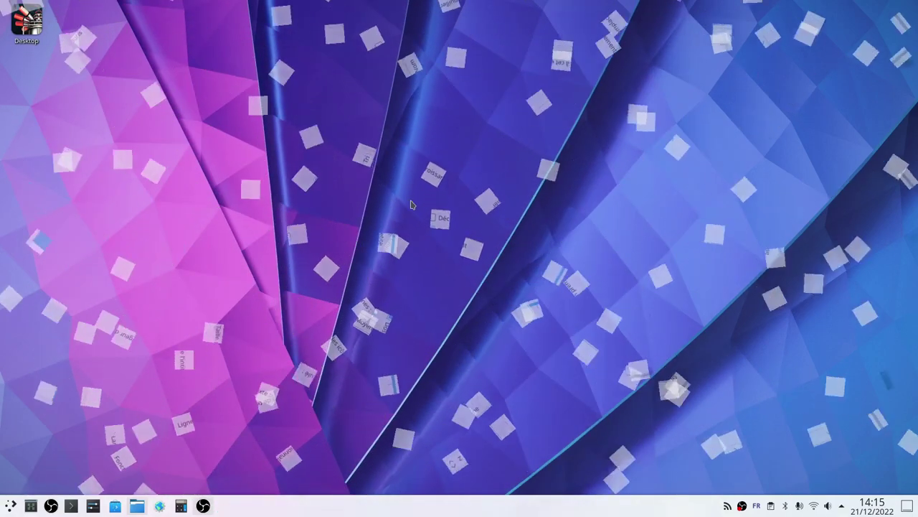
Step: Review the commands offered for the desktop, from configuring it and creating items to panels, activities, edit mode and quitting
right_click(413, 206)
key(Down)
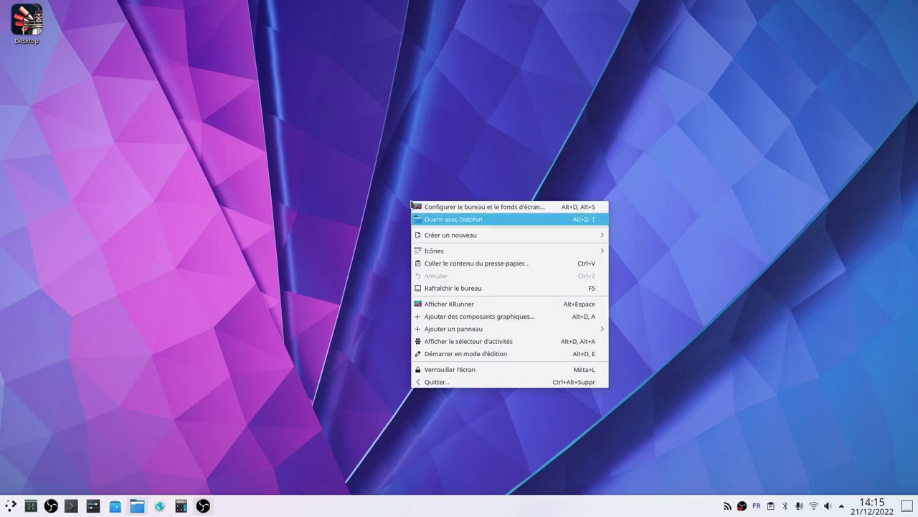
key(Down)
key(Down)
key(Down)
key(Down)
key(Down)
key(Down)
key(Down)
key(Down)
key(Down)
key(Down)
key(Down)
key(Up)
key(Up)
key(Up)
key(Down)
key(Down)
key(Up)
key(Up)
key(Up)
key(Up)
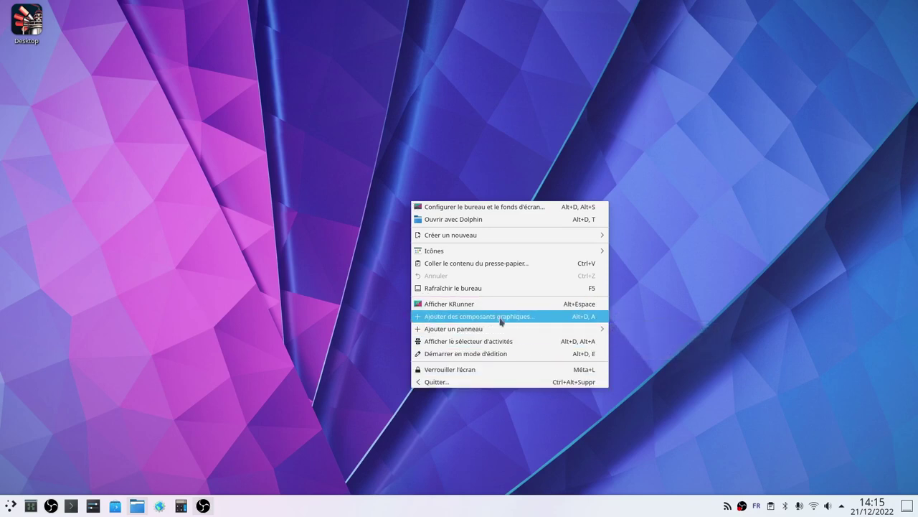
Step: Open the list of desktop widgets and place the Calculatrice widget in the upper part of the desktop
key(Return)
scroll(203, 182, down, 2)
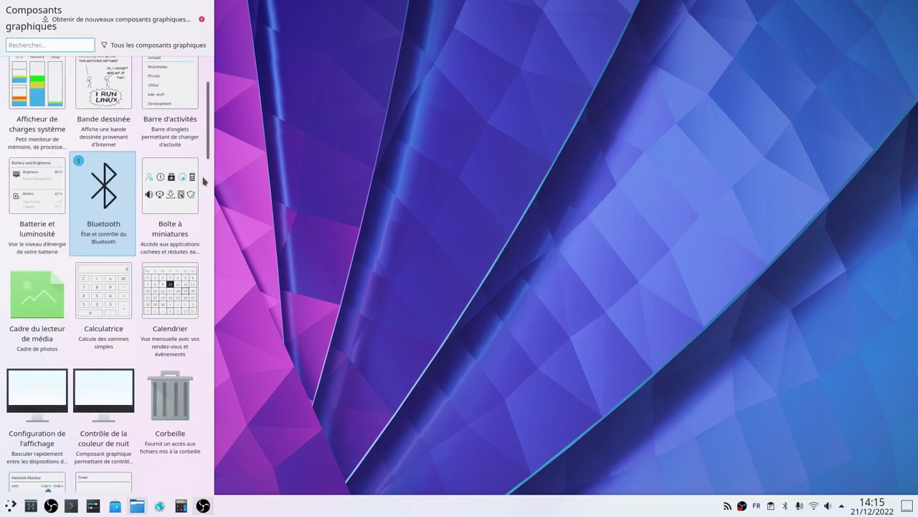
key(Down)
drag(170, 395, 567, 125)
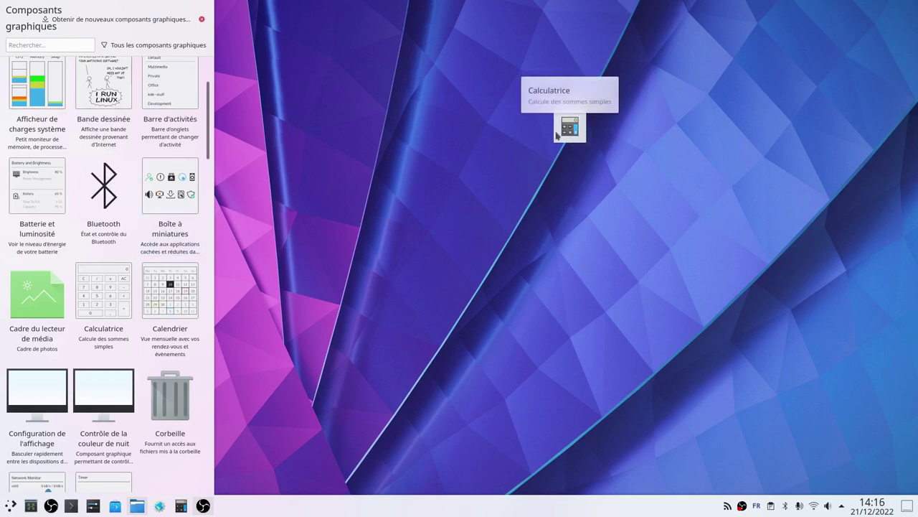
Step: Place the Horloge analogique widget near the desktop's upper-right corner and close the widget list
scroll(203, 268, down, 2)
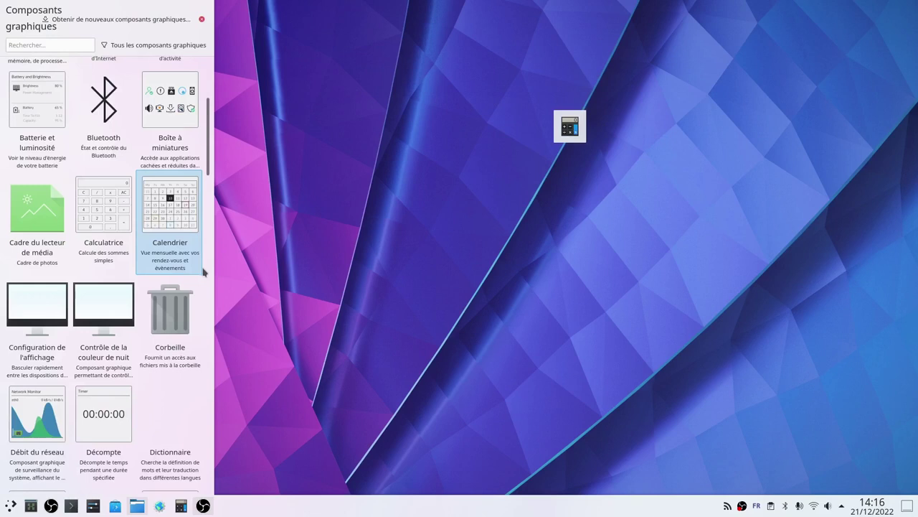
scroll(204, 270, down, 3)
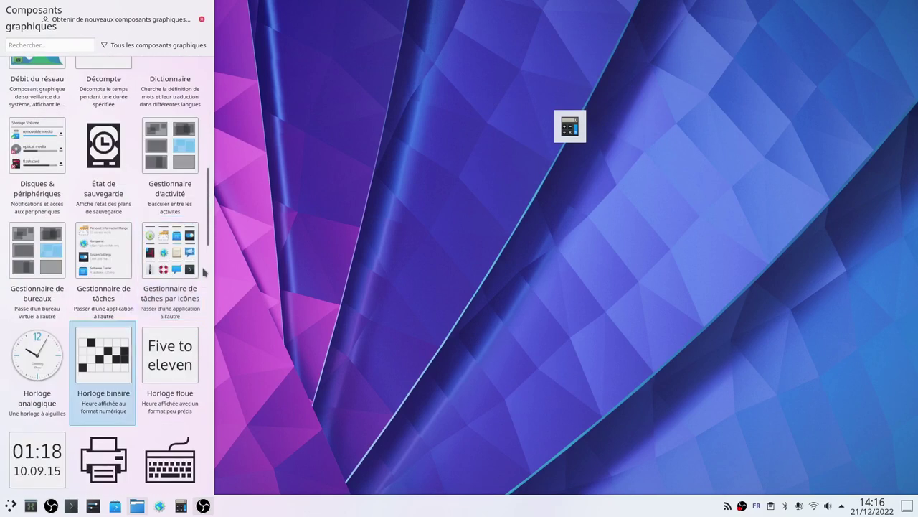
drag(36, 355, 791, 98)
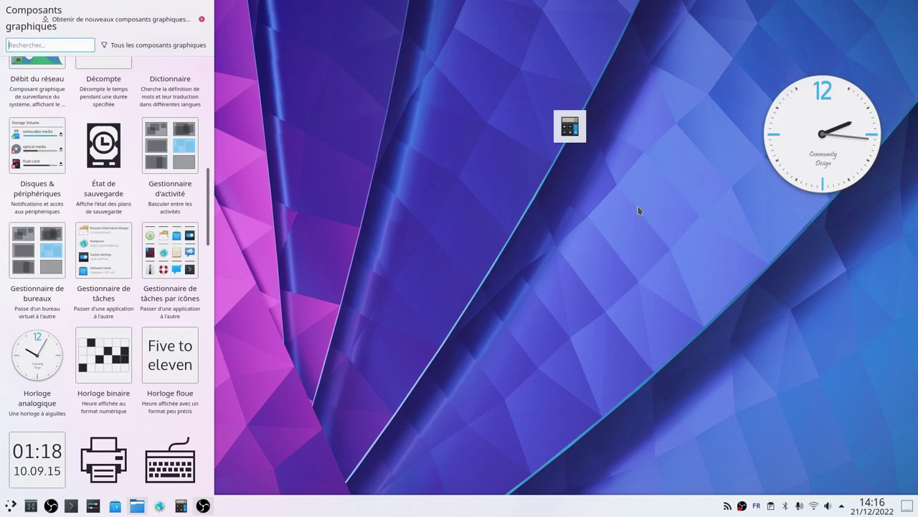
click(202, 18)
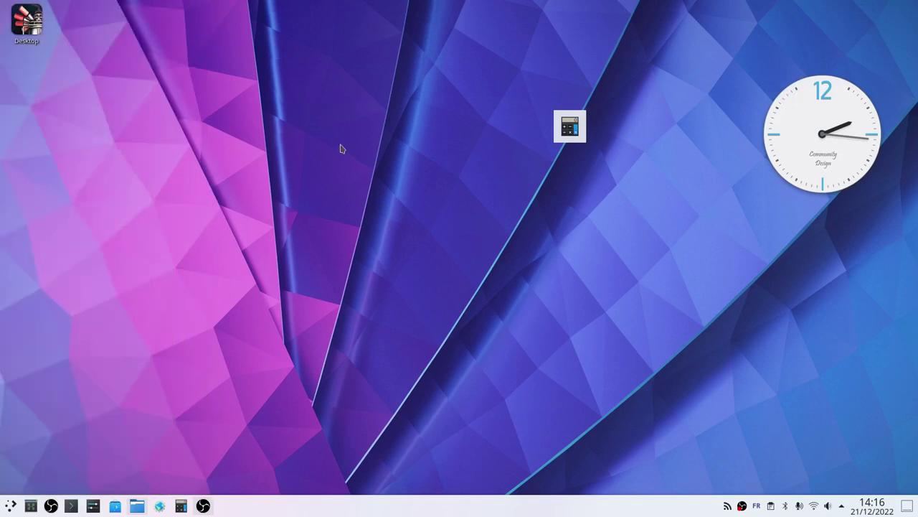
Step: Start desktop edit mode from the analog clock, make the clock slightly smaller and move it closer to the calculator widget
right_click(751, 139)
key(Down)
key(Down)
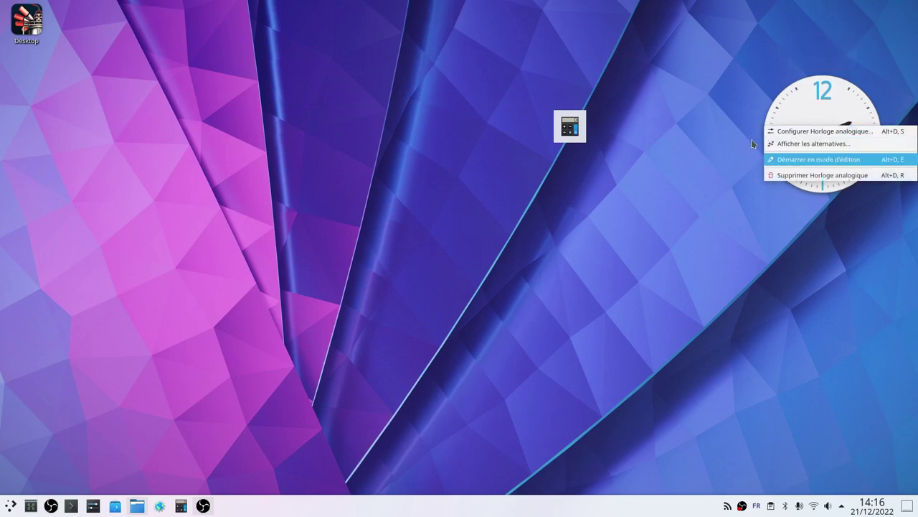
key(Return)
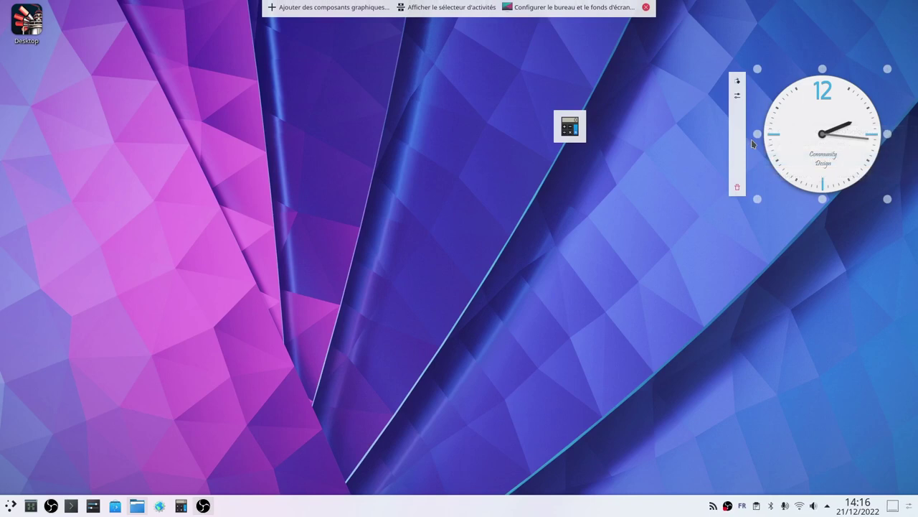
mouse_move(758, 69)
mouse_down()
mouse_move(707, 29)
mouse_move(764, 77)
mouse_up()
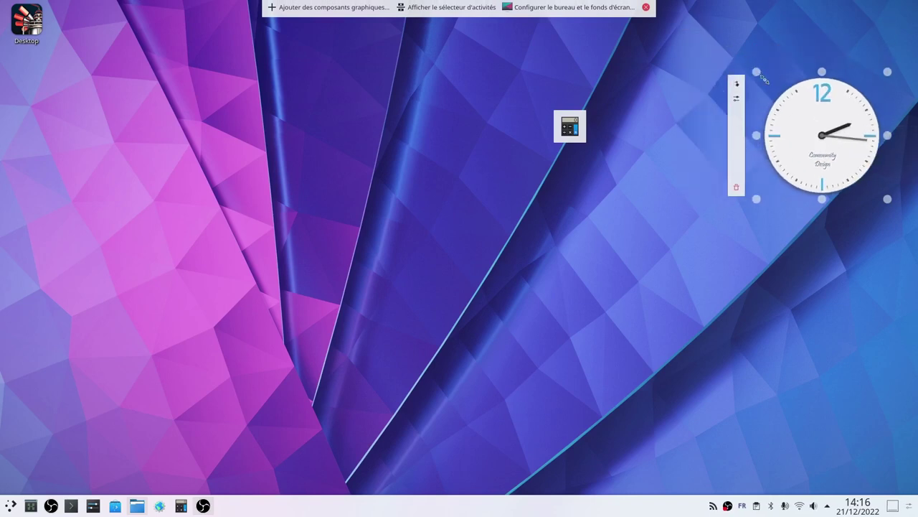
drag(820, 139, 712, 160)
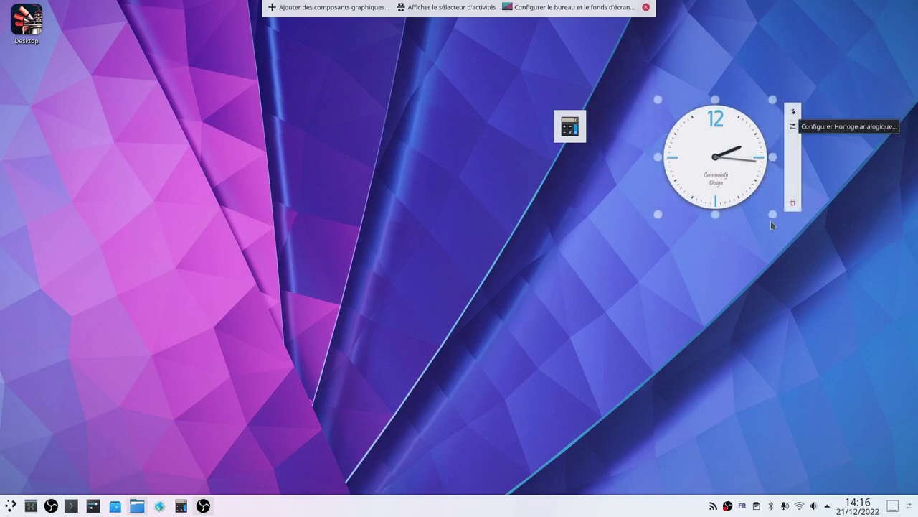
Step: Look at the analog clock's Apparence settings, cancel without changes and leave desktop edit mode
click(792, 126)
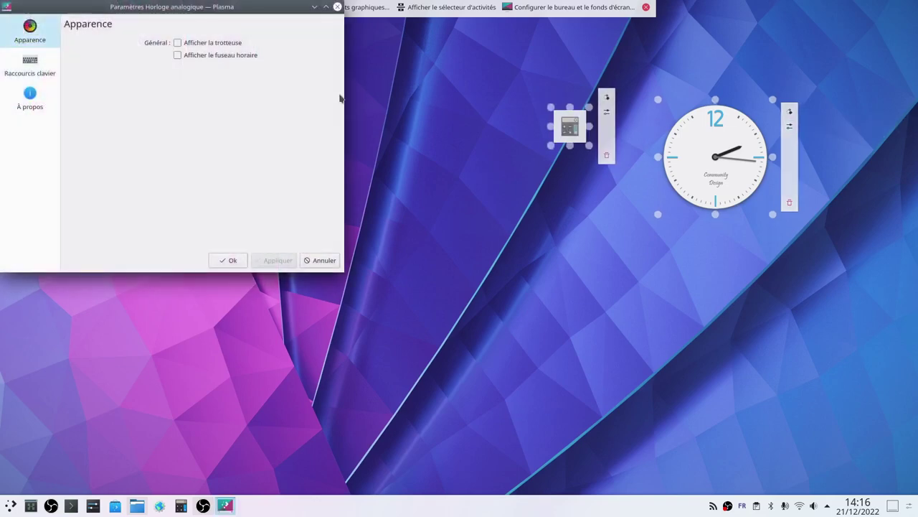
click(307, 259)
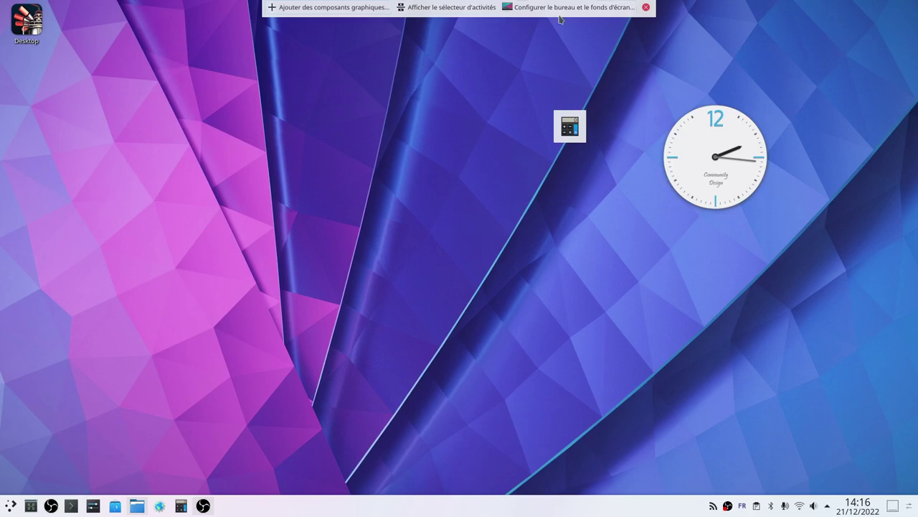
click(645, 7)
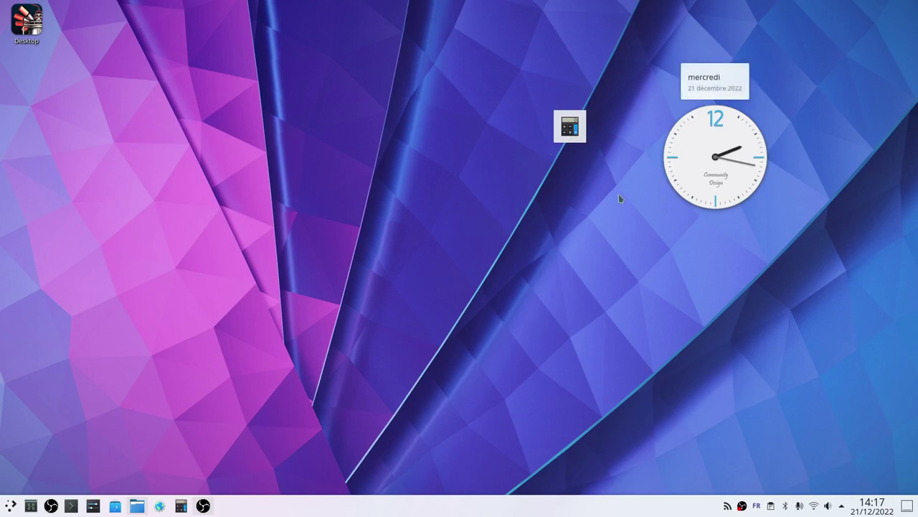
Step: Display the monthly calendar attached to the analog clock widget
click(658, 203)
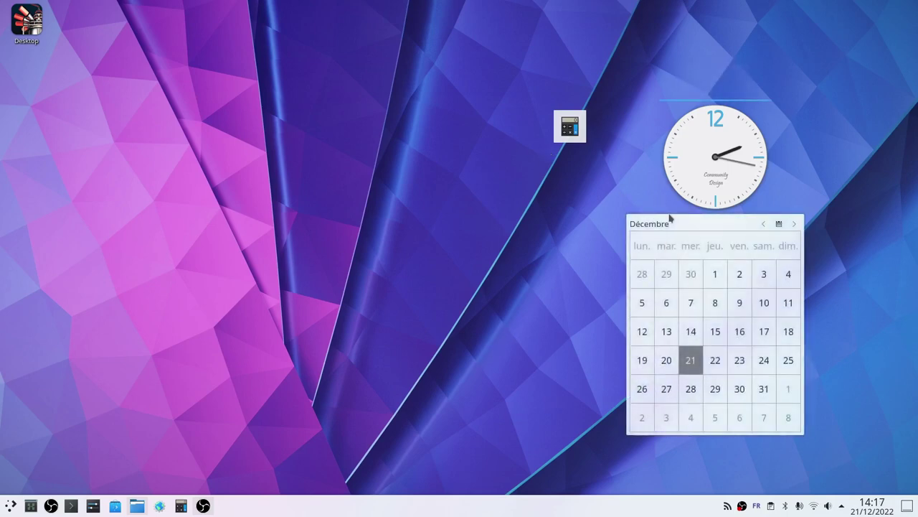
Step: Close the clock's calendar and display the calculator widget's keypad, closing it again
click(723, 55)
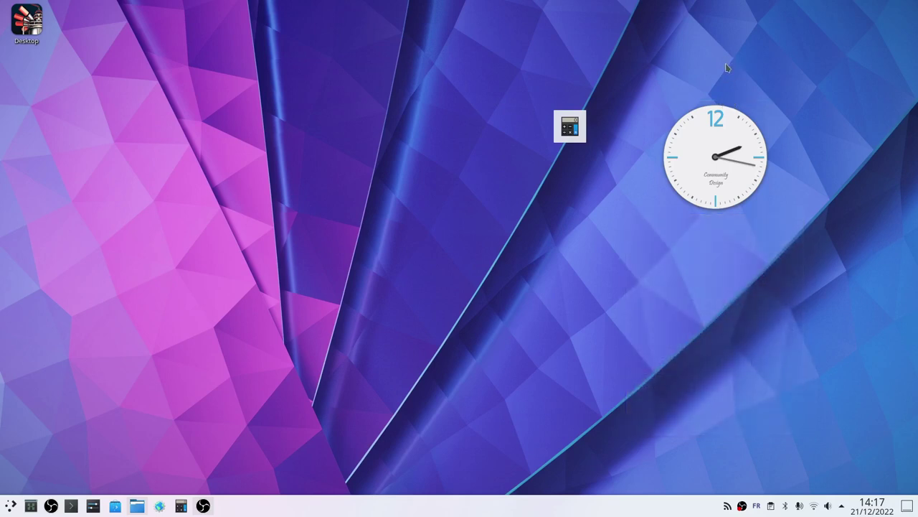
click(571, 129)
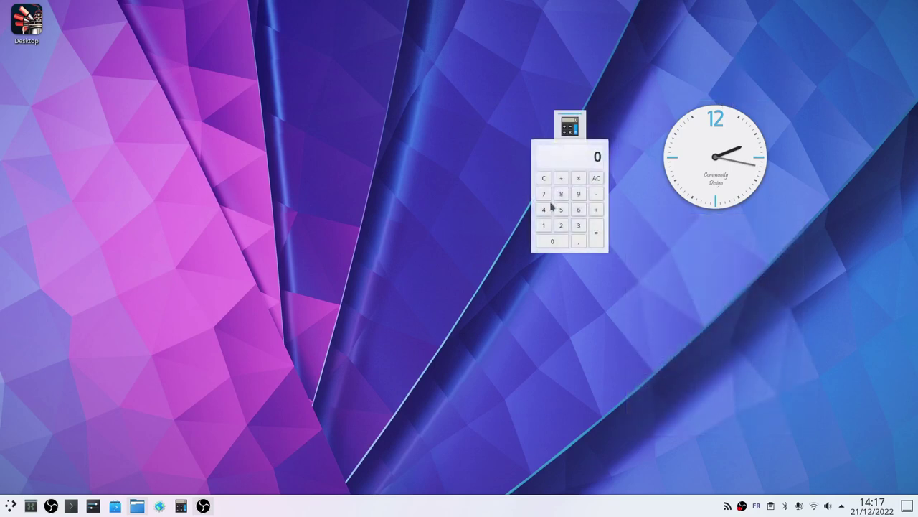
click(572, 140)
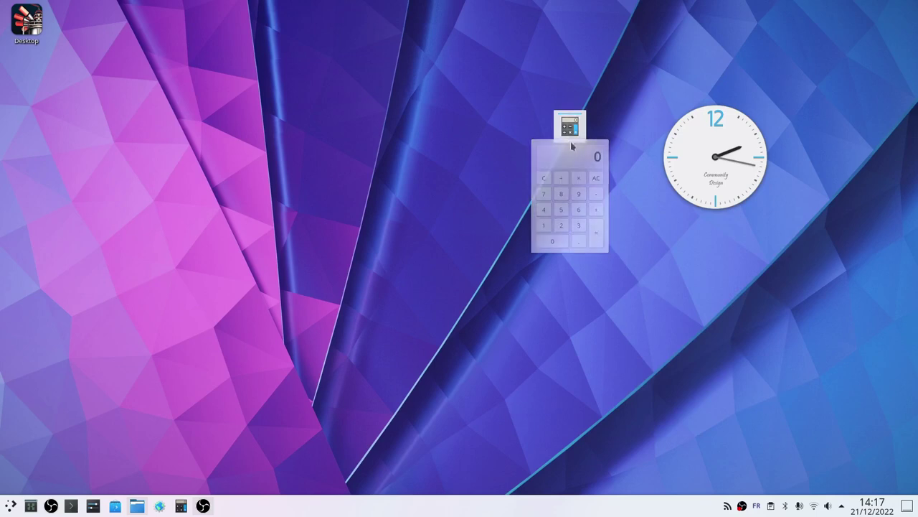
Step: Look at the calculator and clock widgets' edit handles in desktop edit mode and leave the mode without changes
right_click(657, 197)
key(Down)
key(Down)
key(Return)
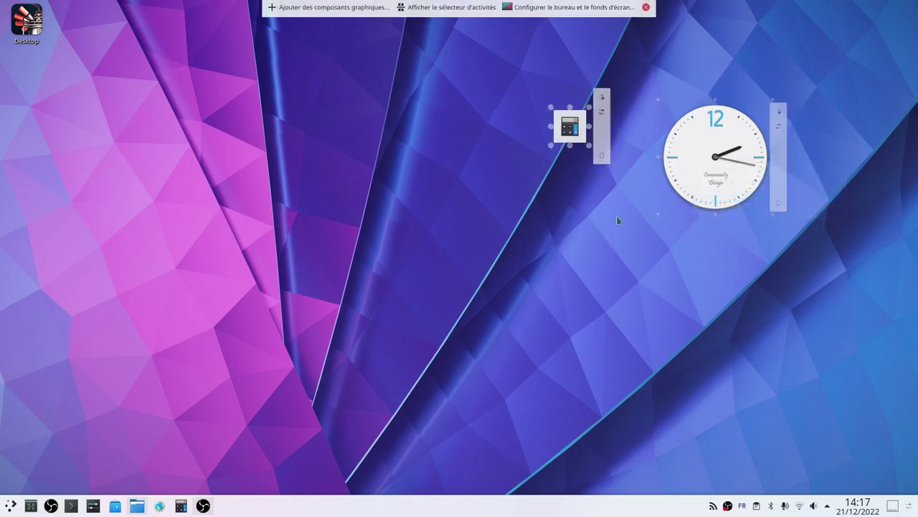
click(645, 7)
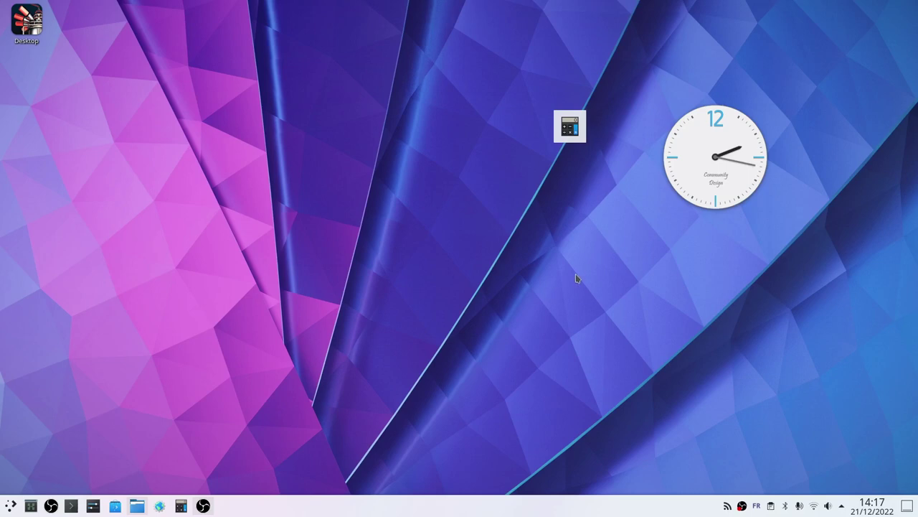
Step: Start editing the taskbar panel and set its height to 72
right_click(304, 492)
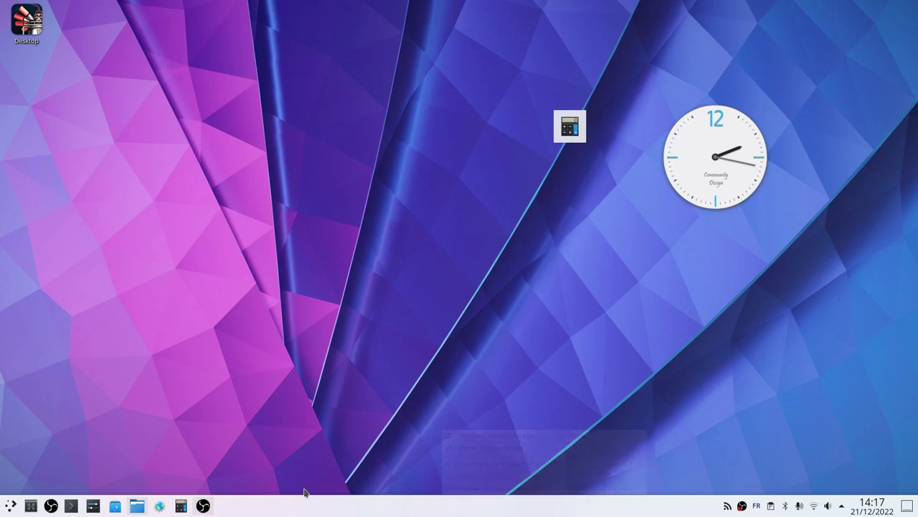
key(Up)
click(465, 488)
mouse_move(656, 498)
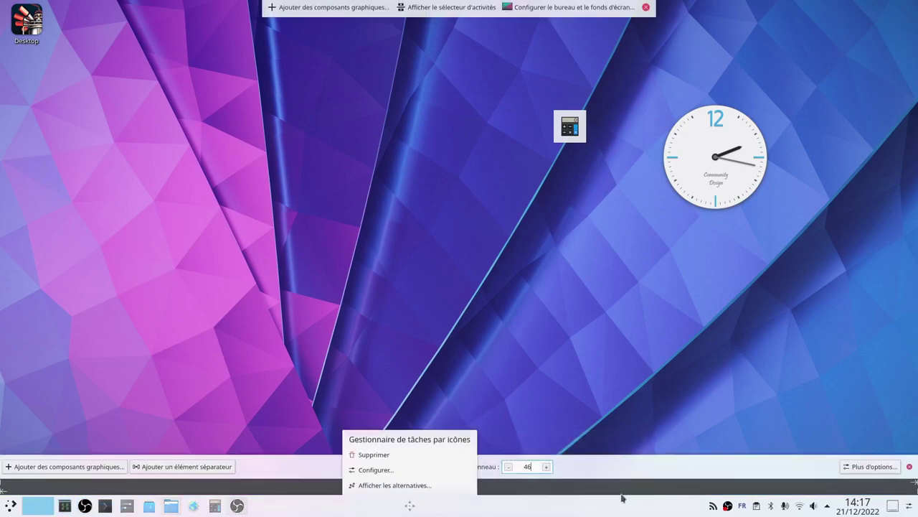
click(548, 466)
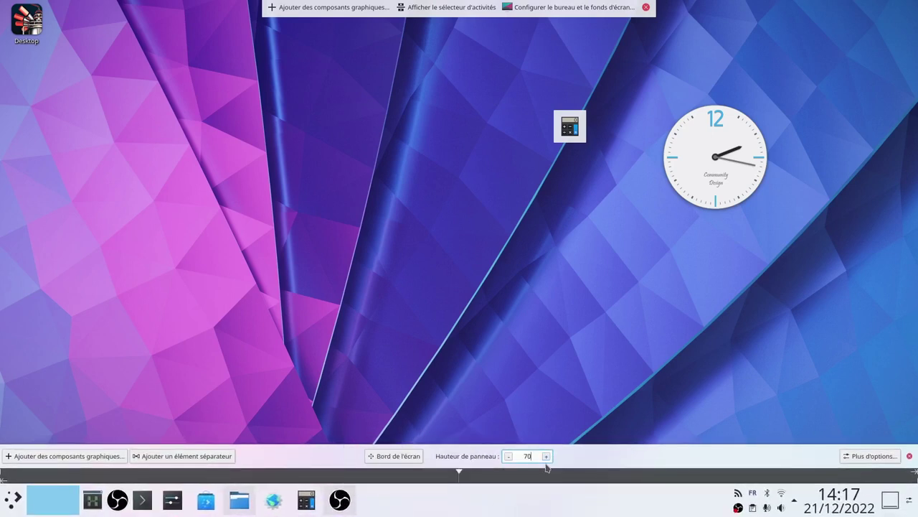
click(546, 457)
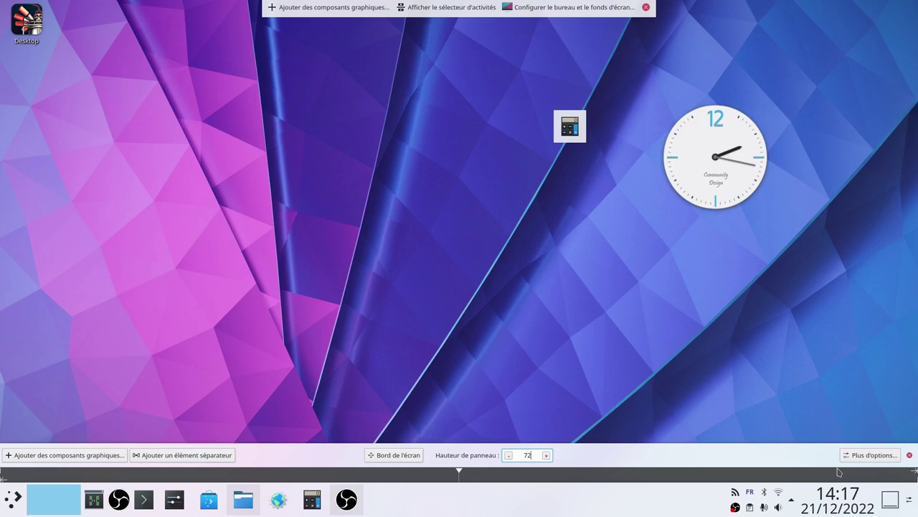
Step: Try the Droite alignment for the shortened panel and change the alignment to Gauche
click(865, 454)
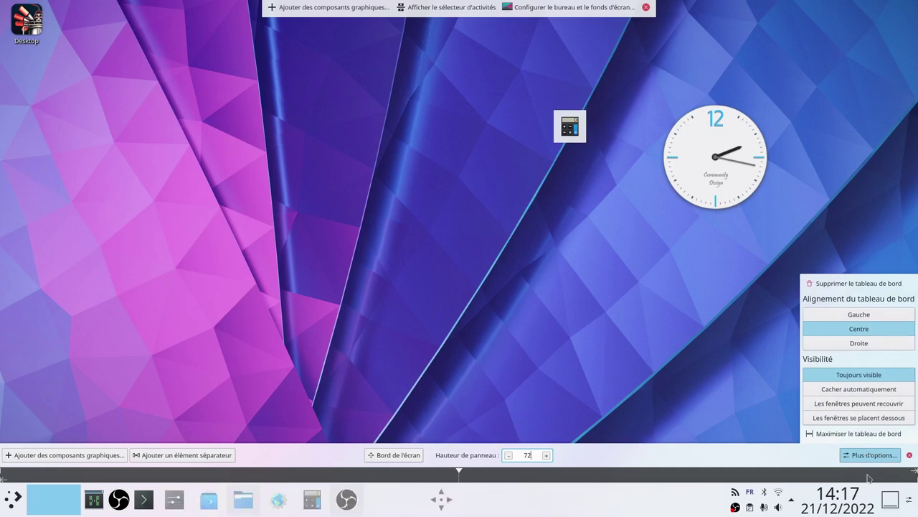
right_click(889, 498)
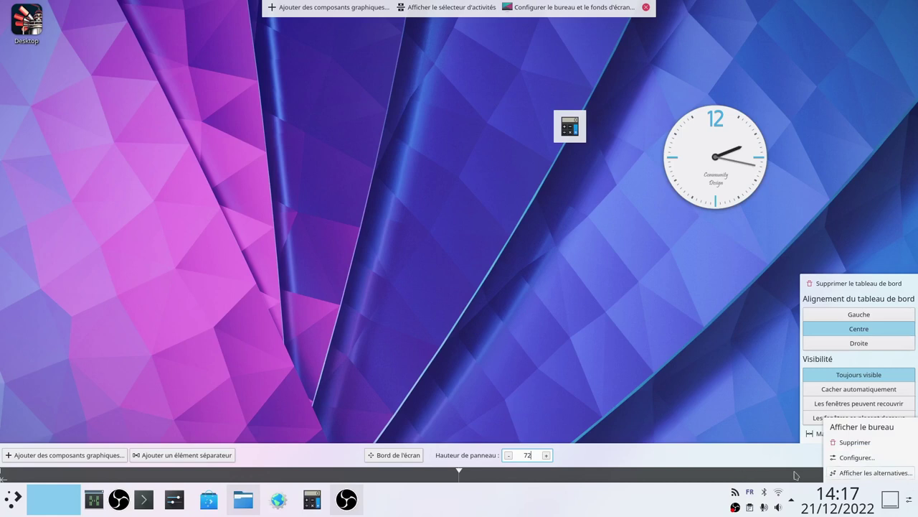
click(759, 453)
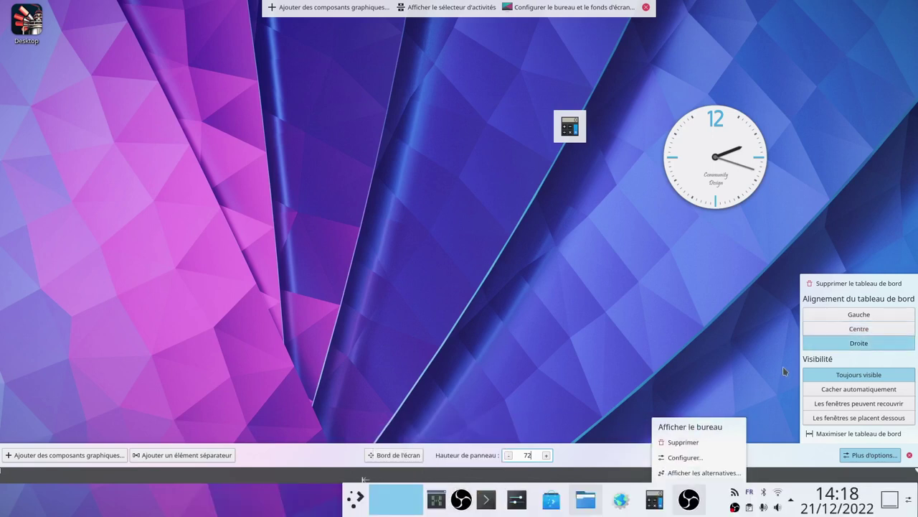
click(859, 314)
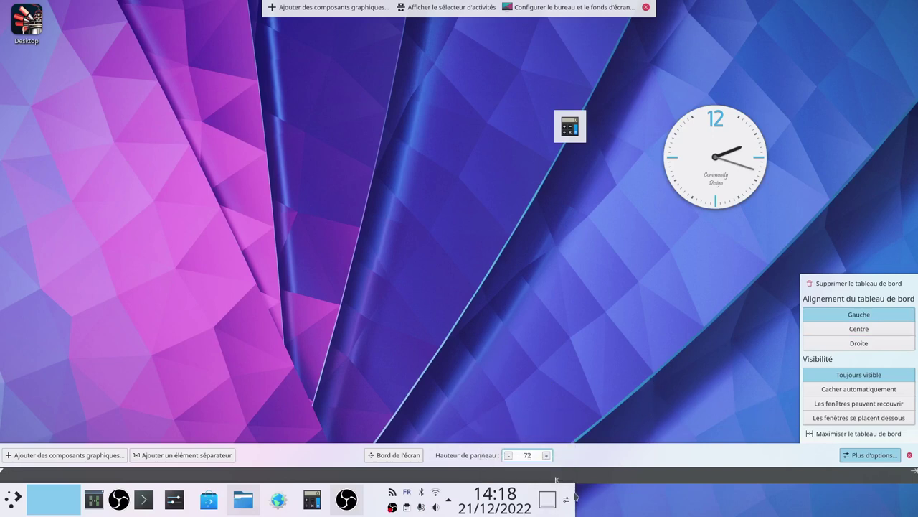
Step: Lengthen the panel to about four fifths of the screen width, maximise it and leave panel editing
drag(568, 488, 752, 486)
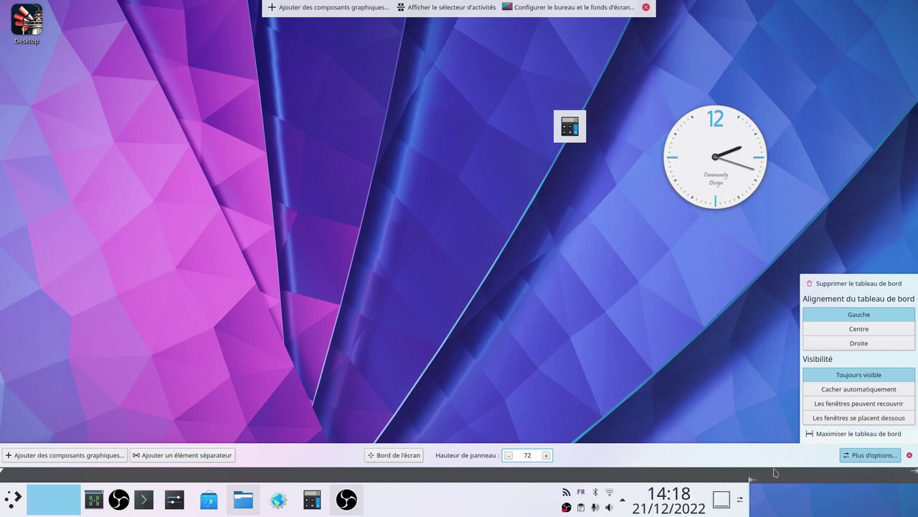
click(814, 436)
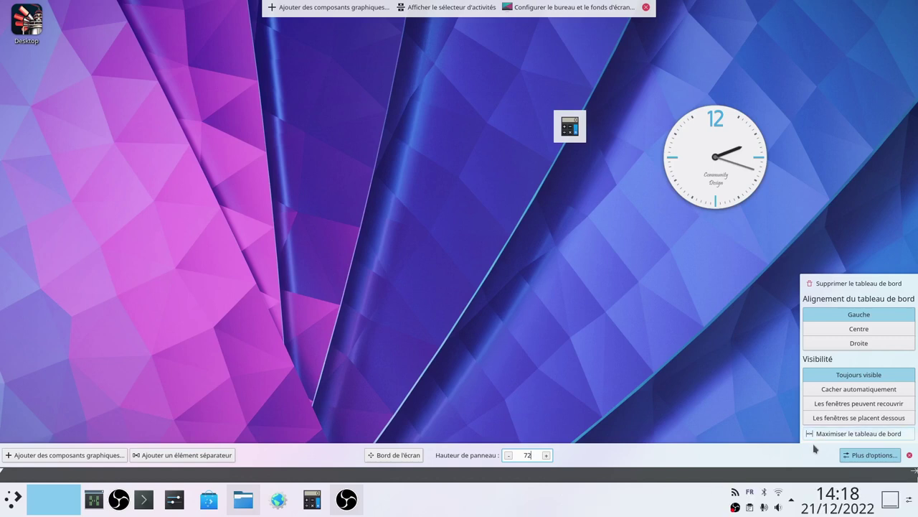
mouse_move(584, 496)
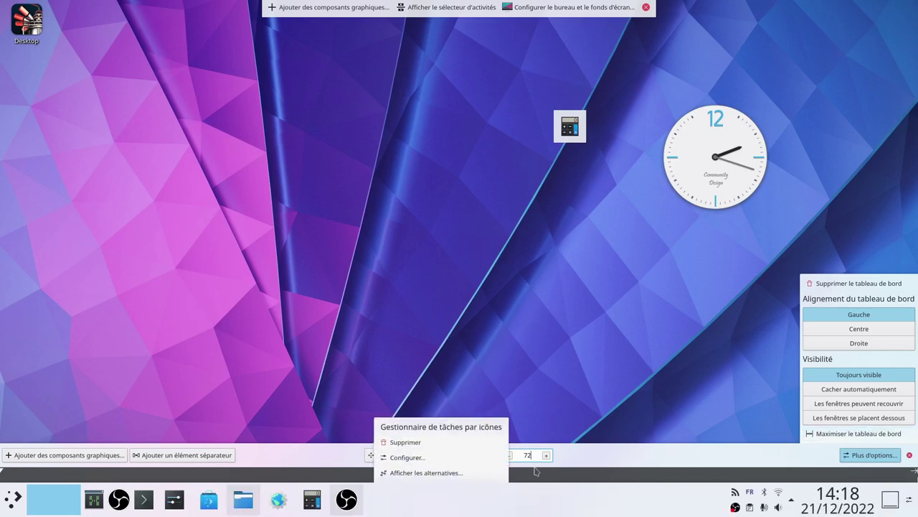
click(567, 420)
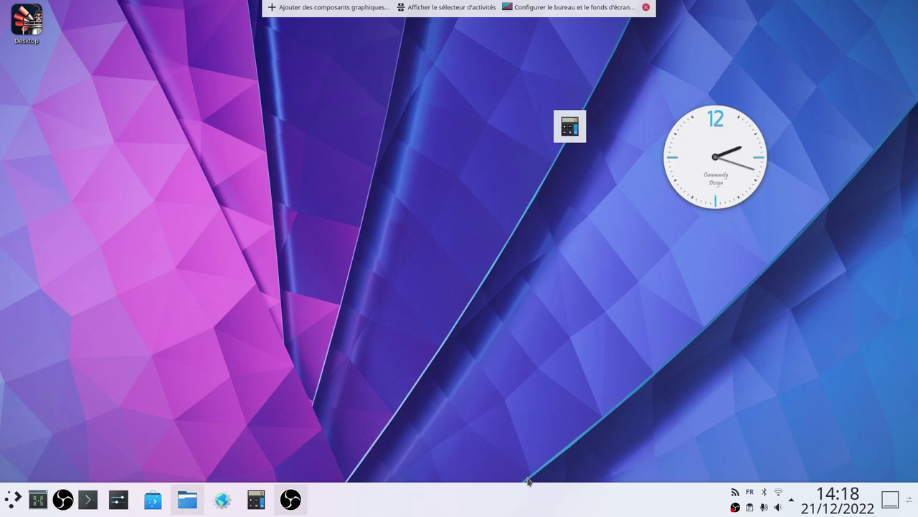
Step: Reopen the panel editor, set the panel height to 48 and leave panel editing
right_click(528, 480)
click(535, 476)
scroll(520, 461, down, 6)
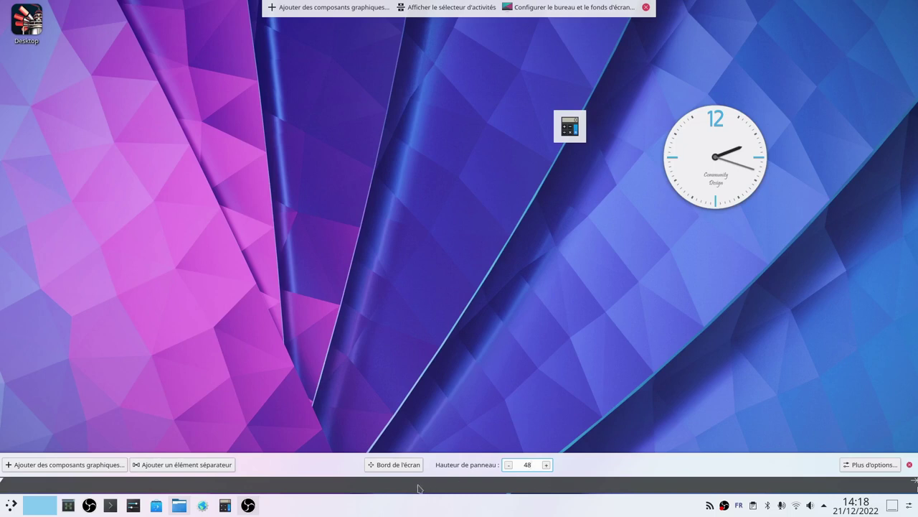
click(441, 383)
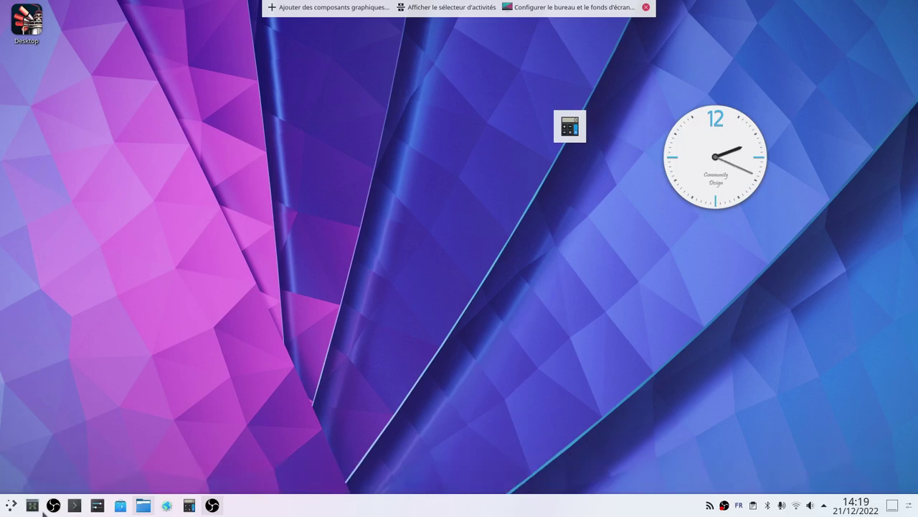
Step: Go through the application categories in the launcher and open Bureautique
click(12, 504)
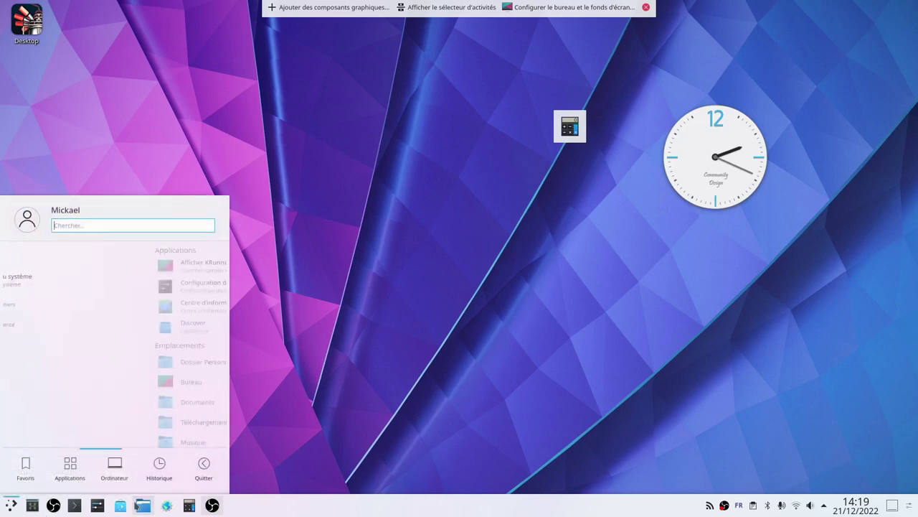
key(Left)
key(Down)
key(Down)
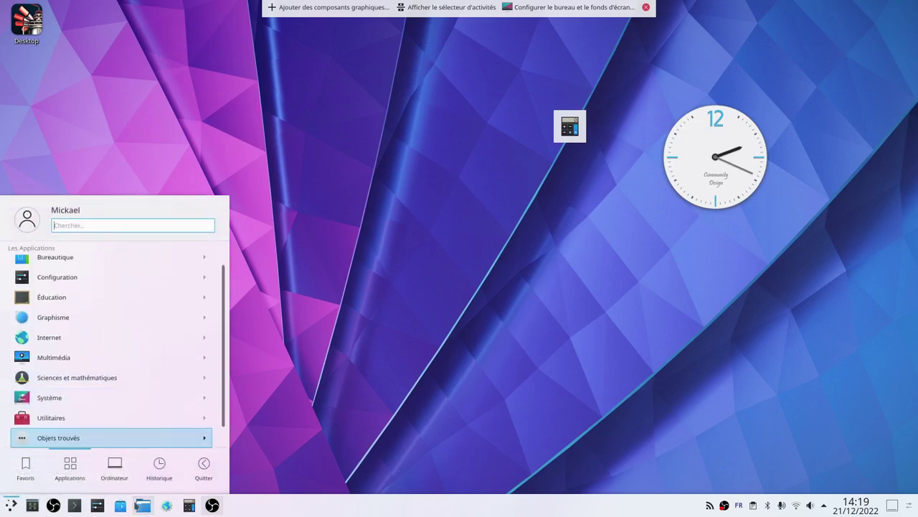
key(Up)
key(Up)
key(Up)
key(Up)
key(Up)
key(Up)
key(Up)
key(Up)
key(Up)
key(Right)
Step: Go through the Bureautique programs and launch LibreOffice Writer
key(Down)
key(Down)
key(Down)
key(Down)
key(Down)
key(Down)
key(Down)
key(Down)
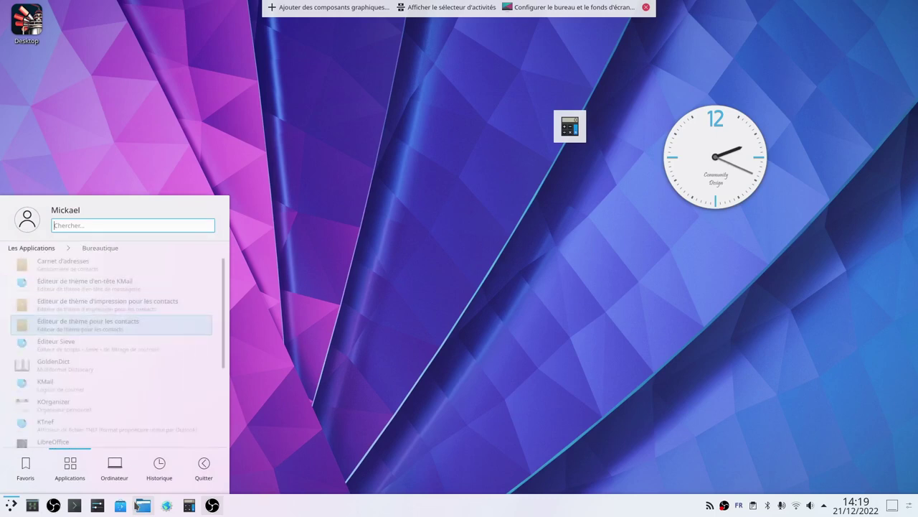
key(Down)
key(Down)
key(Down)
key(Down)
key(Down)
key(Down)
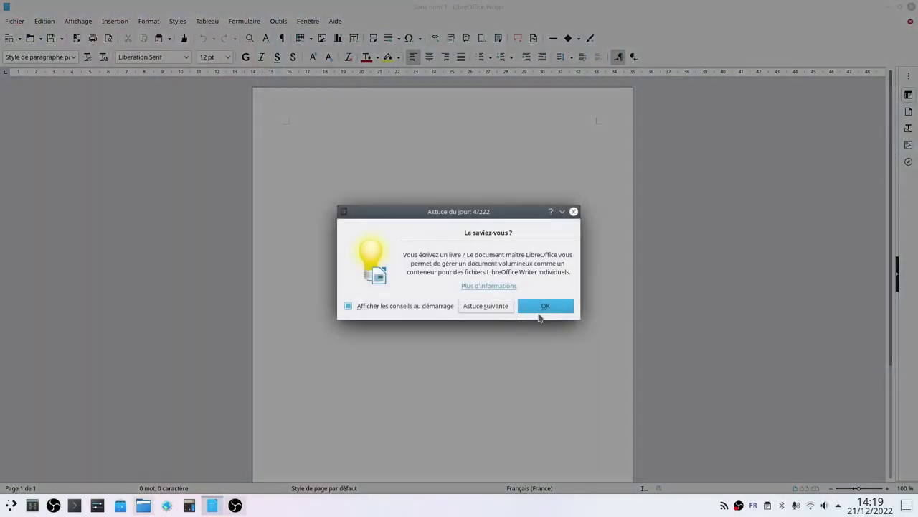
Step: Dismiss the tip of the day and close LibreOffice Writer without writing anything
click(544, 307)
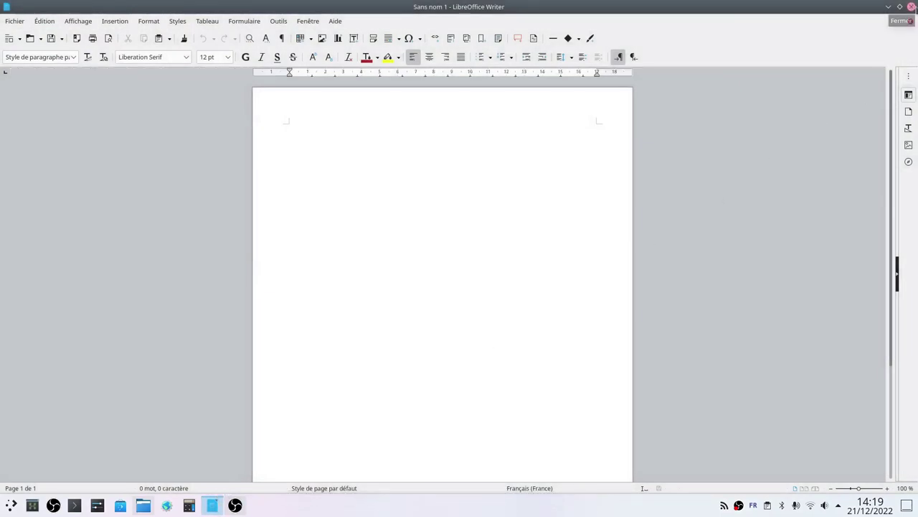
click(911, 6)
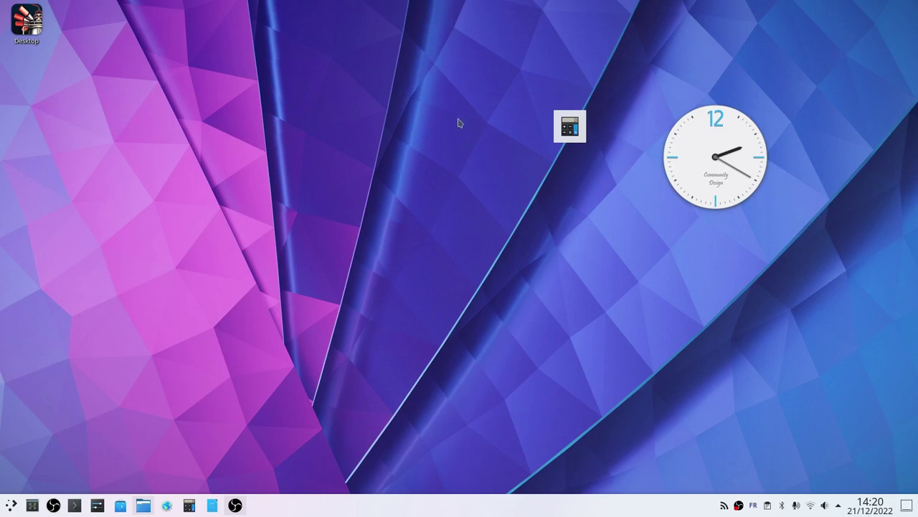
right_click(421, 132)
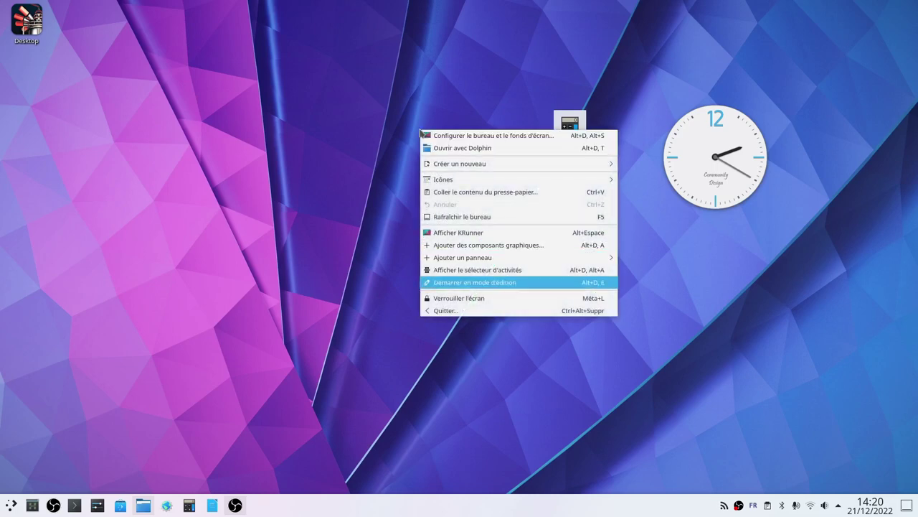
click(443, 331)
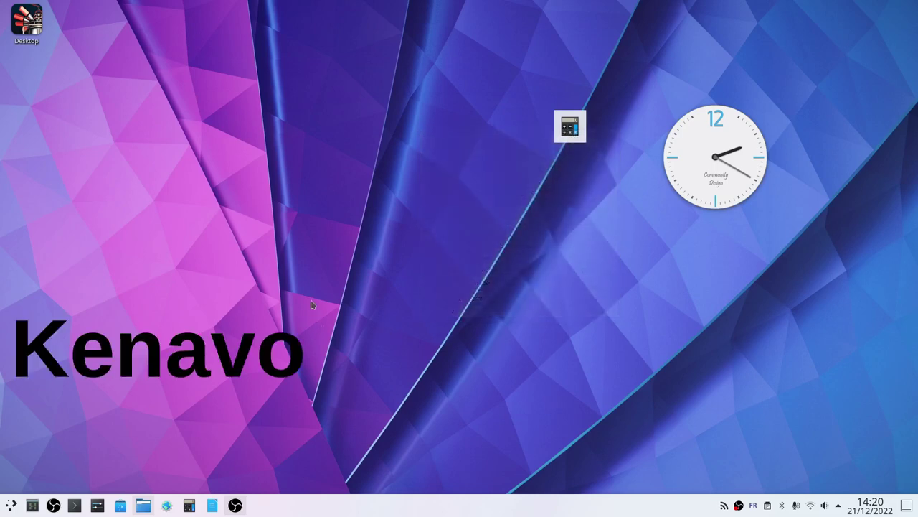